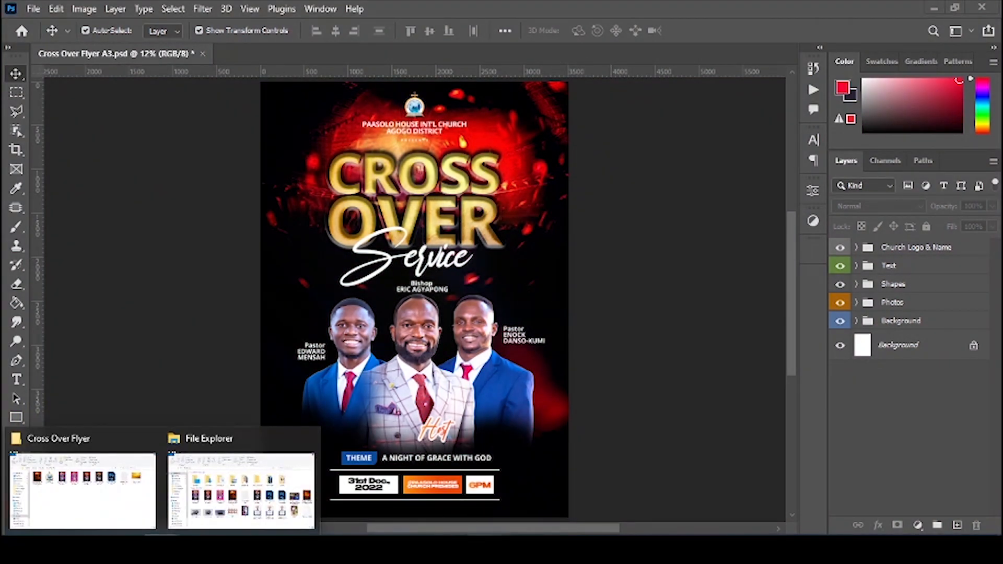
- Look through the exported colour versions of the Cross Over flyer in the image viewer and return to the Photoshop document
mouse_move(481, 548)
left_click(571, 483)
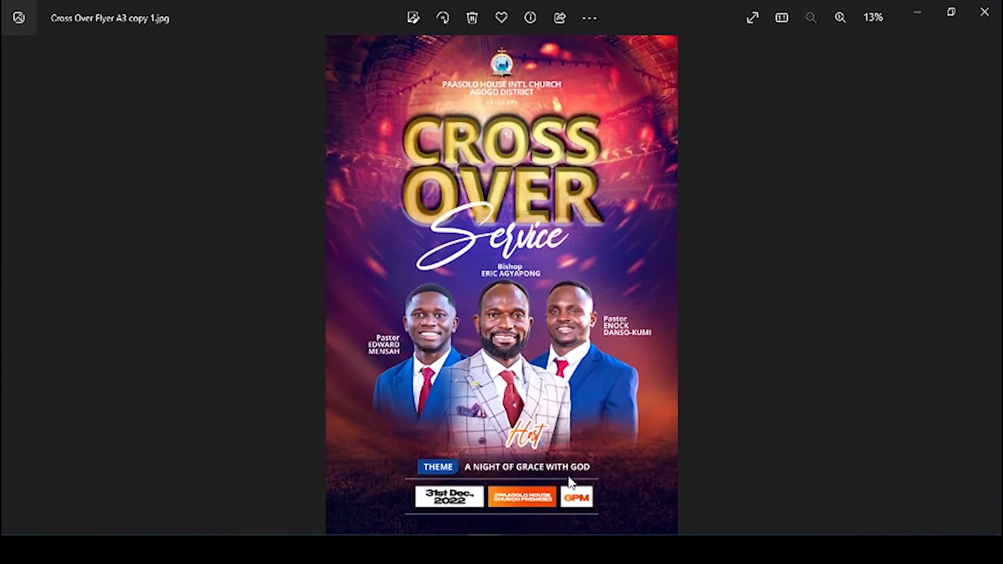
key("Right")
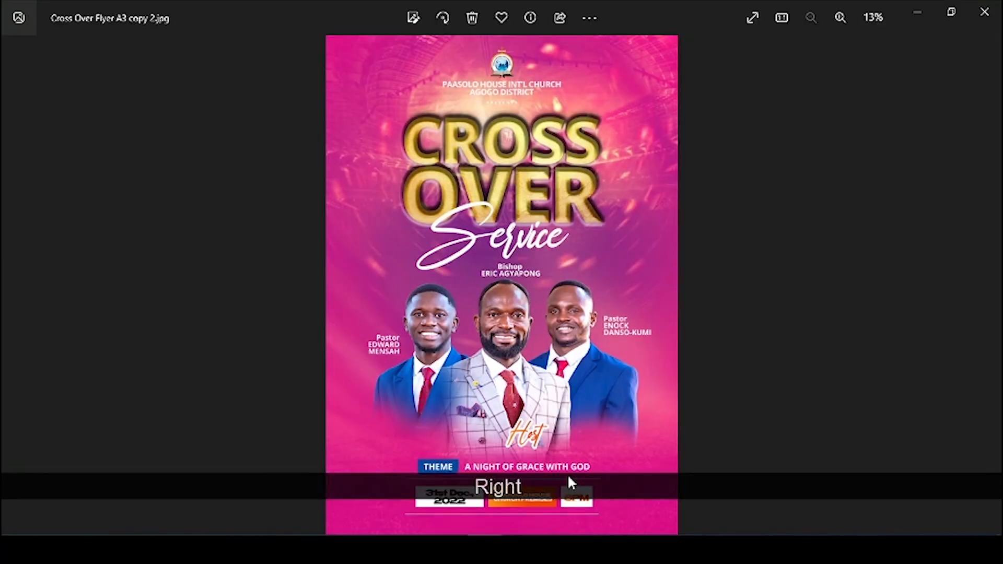
key("Right")
key("Right")
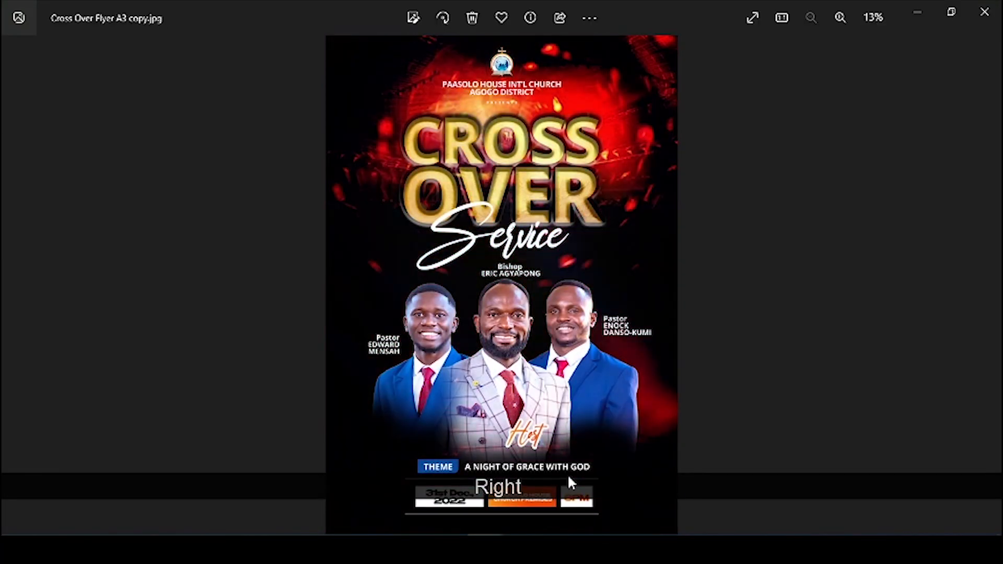
key("Right")
key("Left")
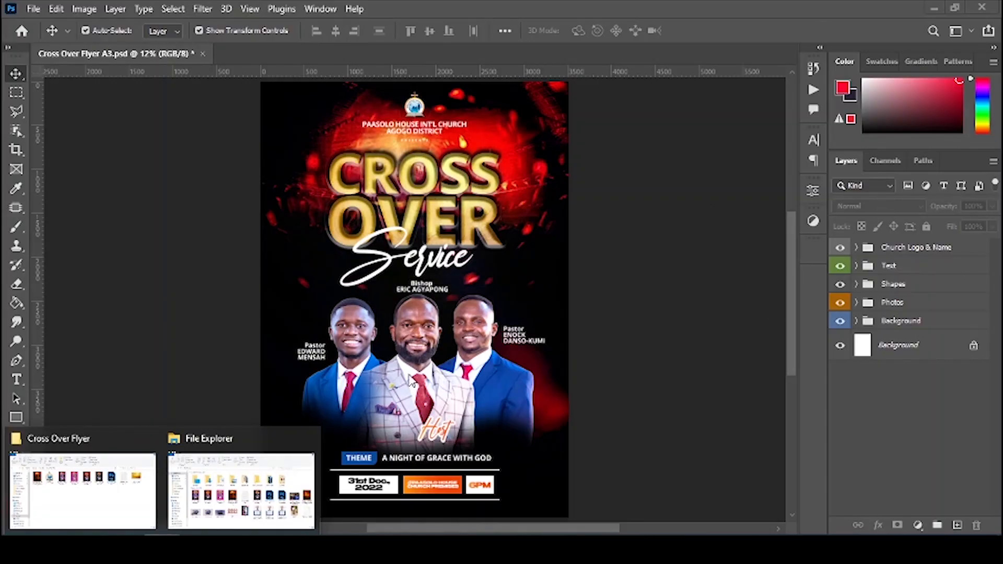
left_click(107, 486)
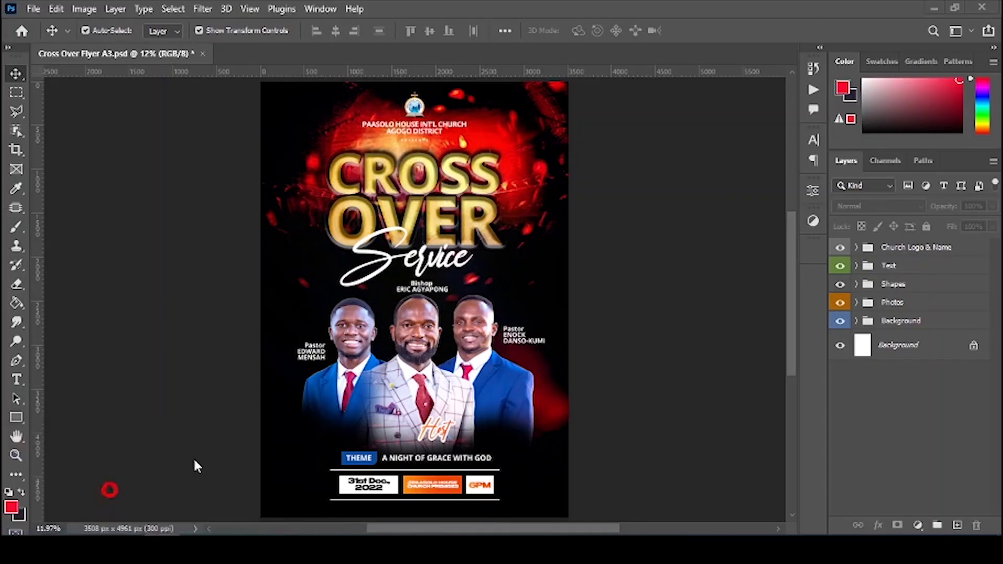
left_click(649, 379)
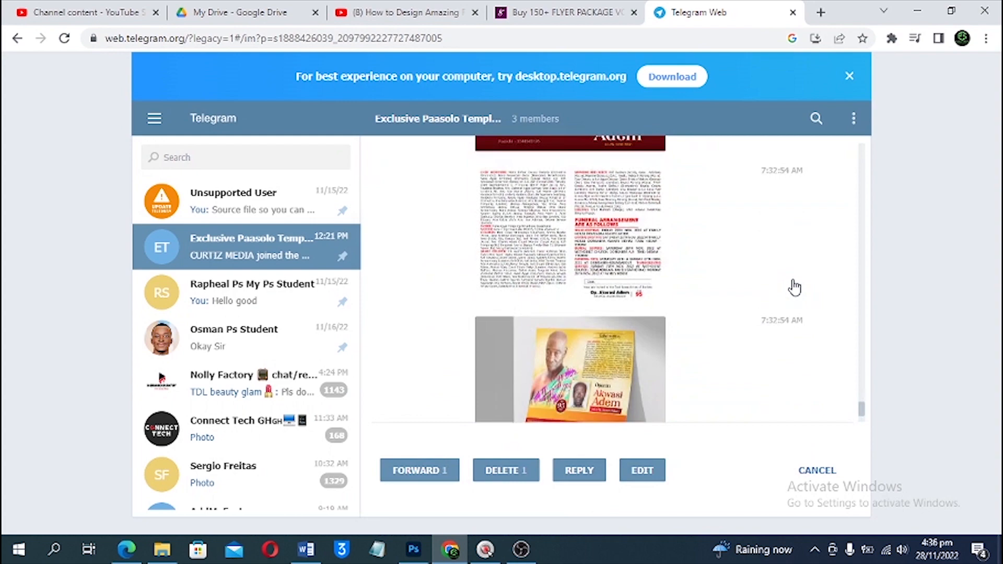
- Browse the shared flyer templates in the Exclusive Paasolo group on Telegram Web, back to the November 25, 2022 post
scroll(794, 287, "up", 15)
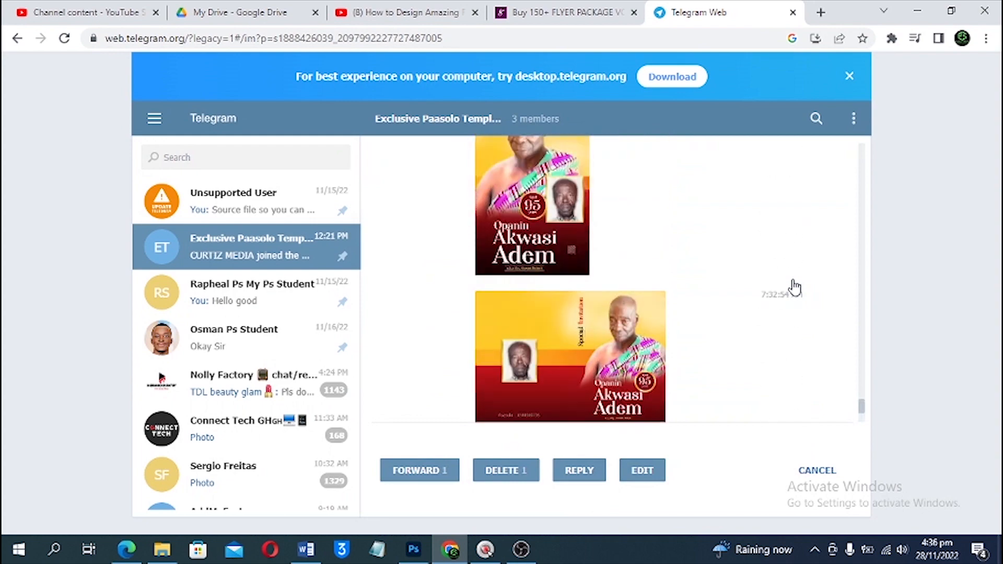
scroll(794, 288, "up", 15)
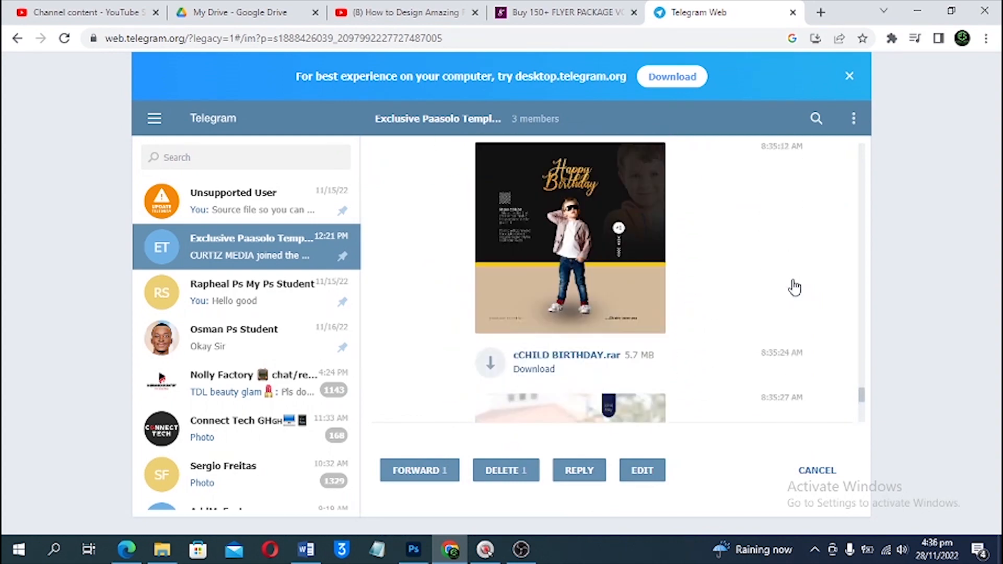
scroll(794, 288, "up", 15)
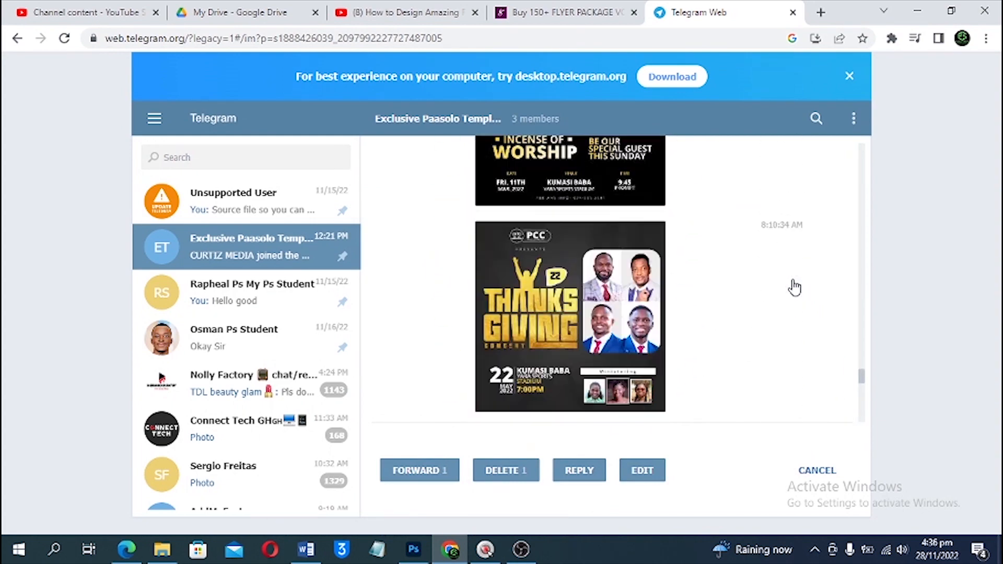
scroll(794, 287, "up", 8)
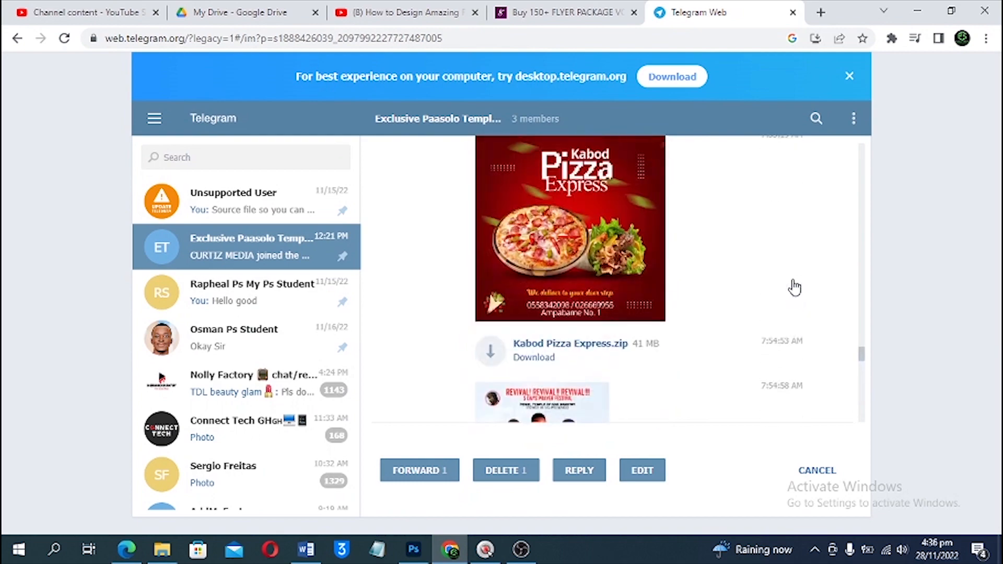
left_click_drag(862, 357, 871, 151)
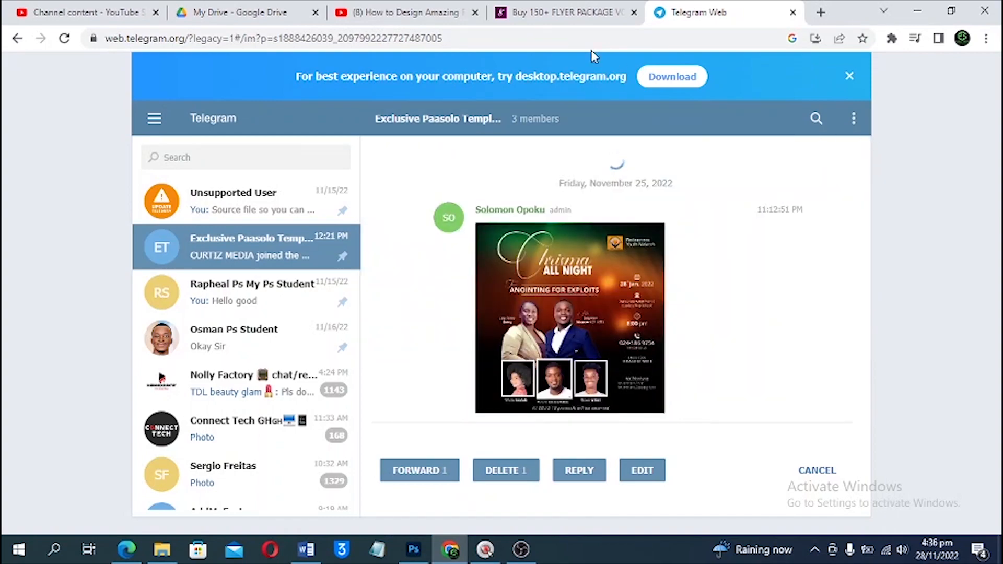
- Start a new Photoshop document from the A3 print preset, 297 x 420 mm at 300 ppi
key("ctrl+n")
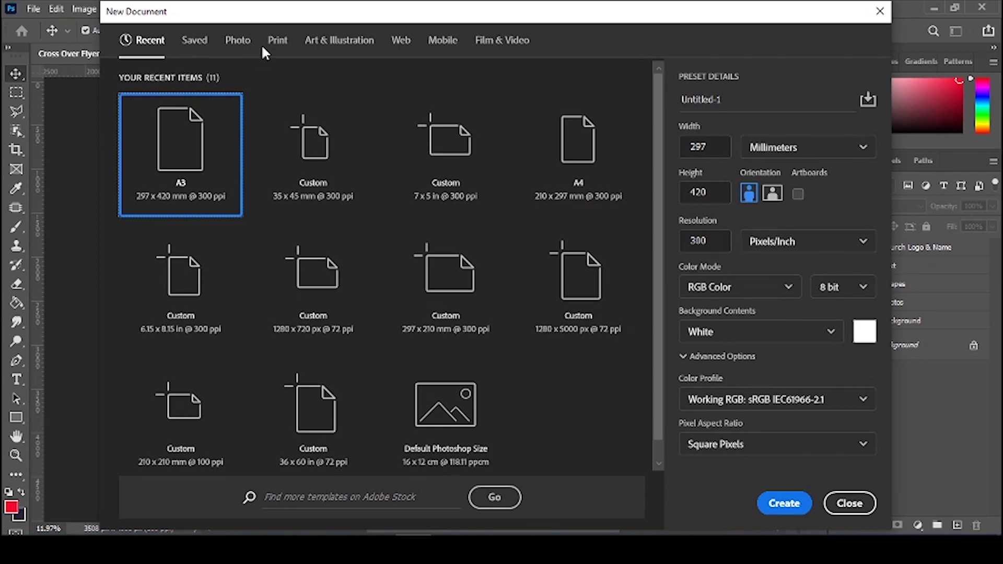
left_click(275, 40)
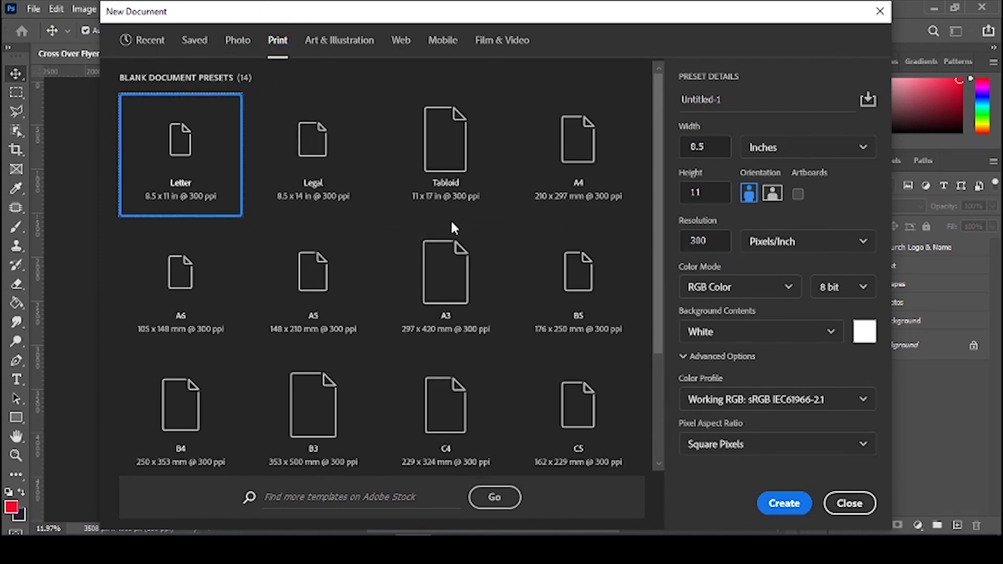
left_click(441, 313)
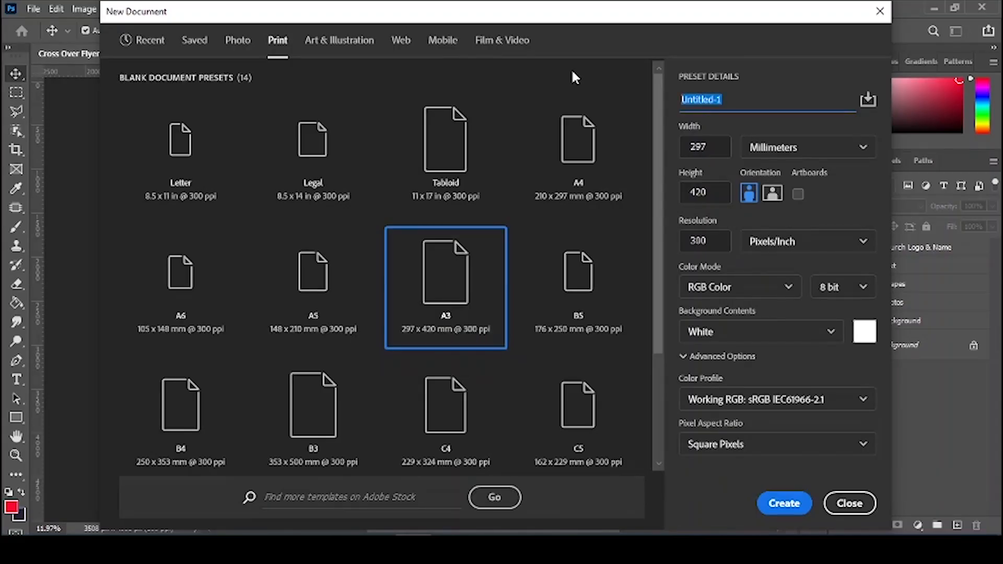
- Name the new document CROSS OVER FLYER, create it and fit the whole page in the window
type("cROSS")
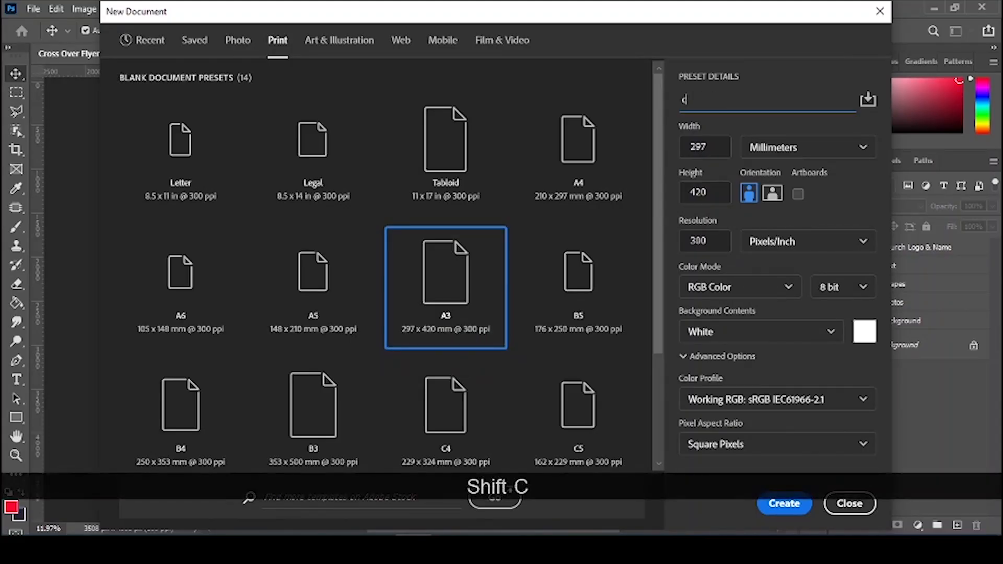
key("BackSpace")
key("BackSpace")
key("BackSpace")
key("BackSpace")
key("BackSpace")
key("BackSpace")
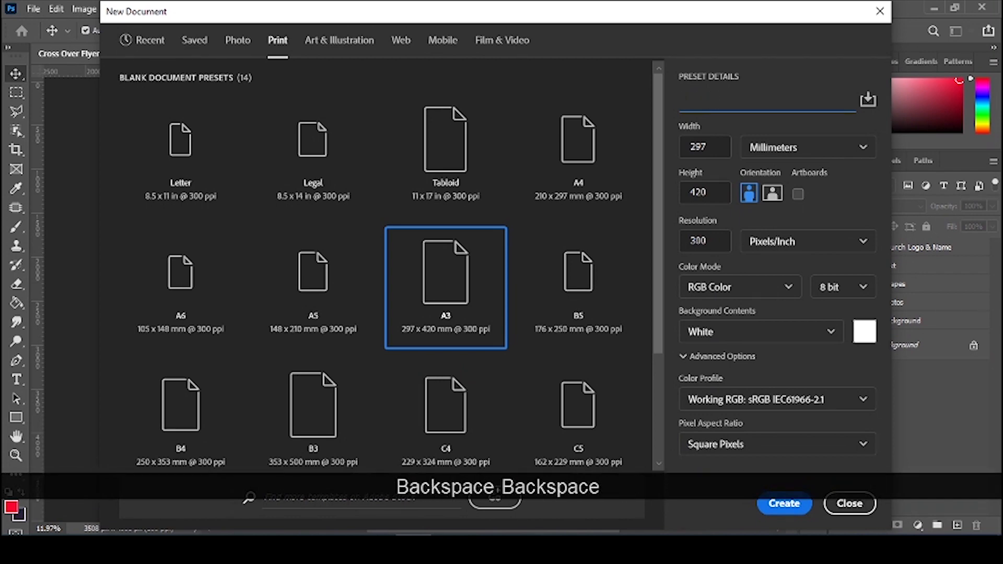
type("CROSS OVER FLYER")
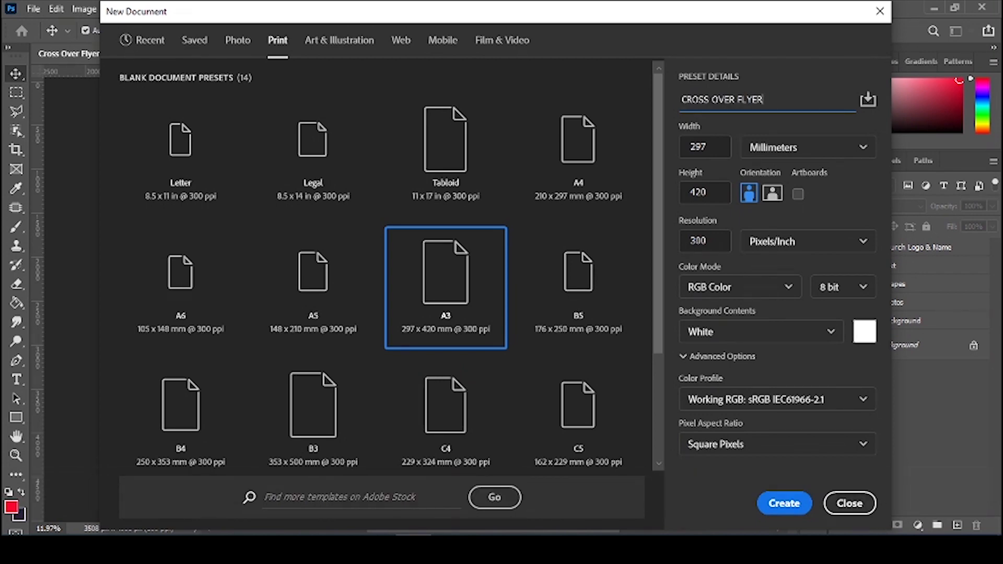
left_click(773, 503)
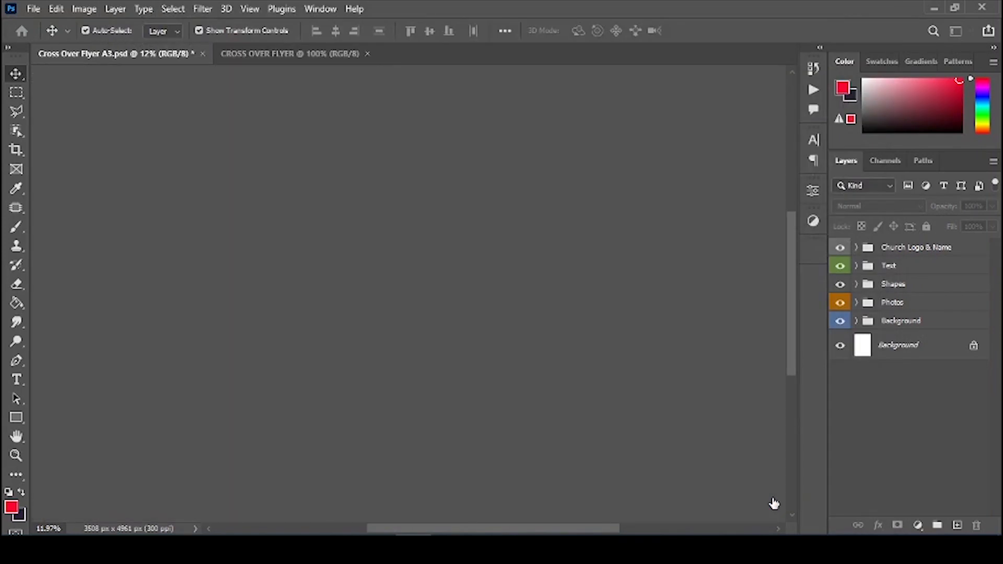
key("ctrl")
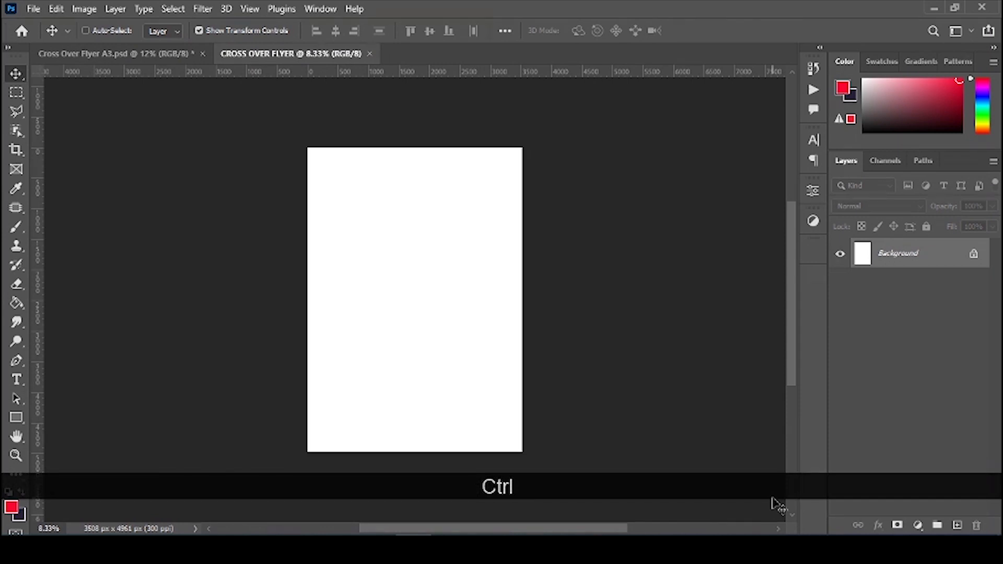
key("ctrl+0")
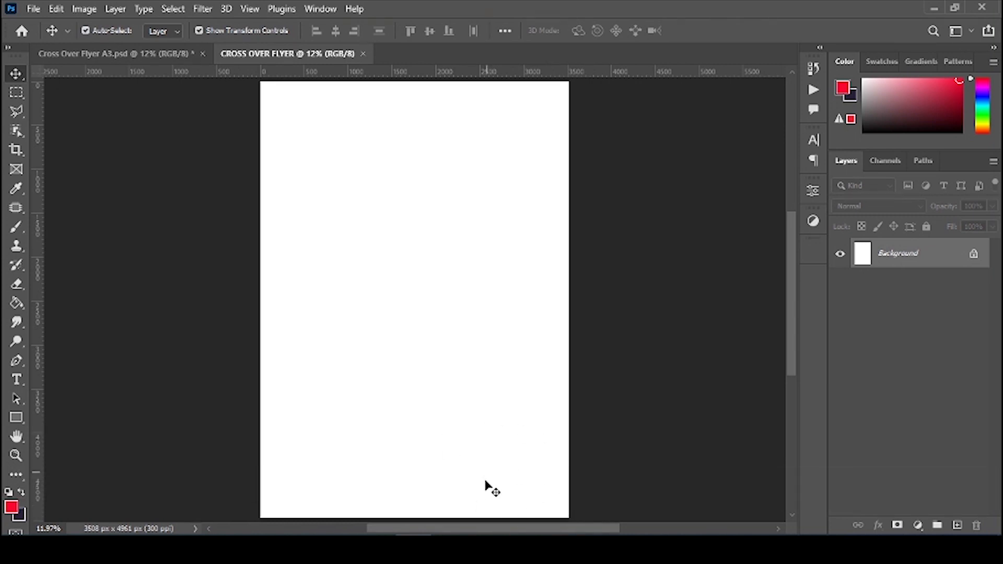
key("ctrl")
key("ctrl+0")
key("Escape")
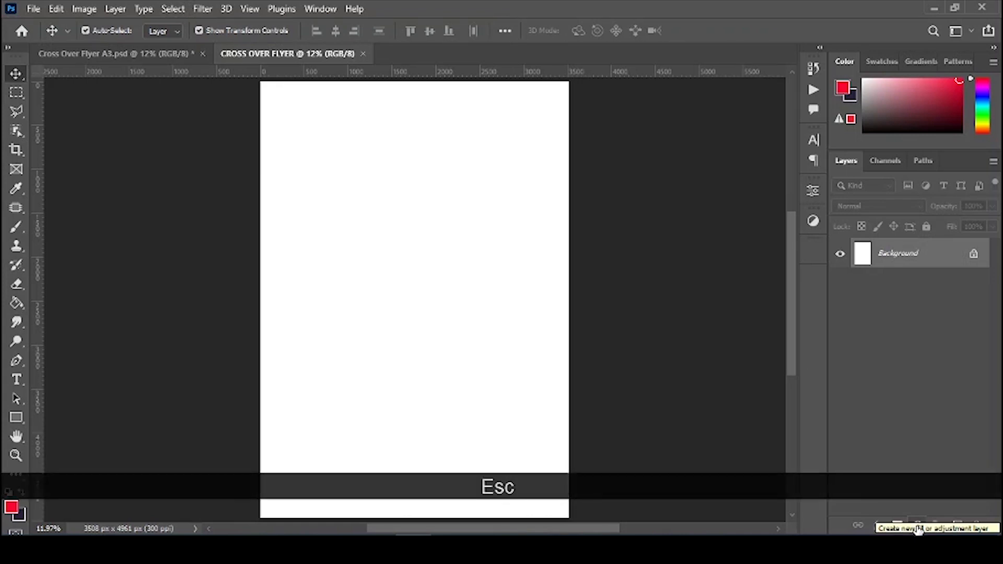
- Add a gradient fill layer above the background using the custom preset that runs from near-black navy to blue
key("F1")
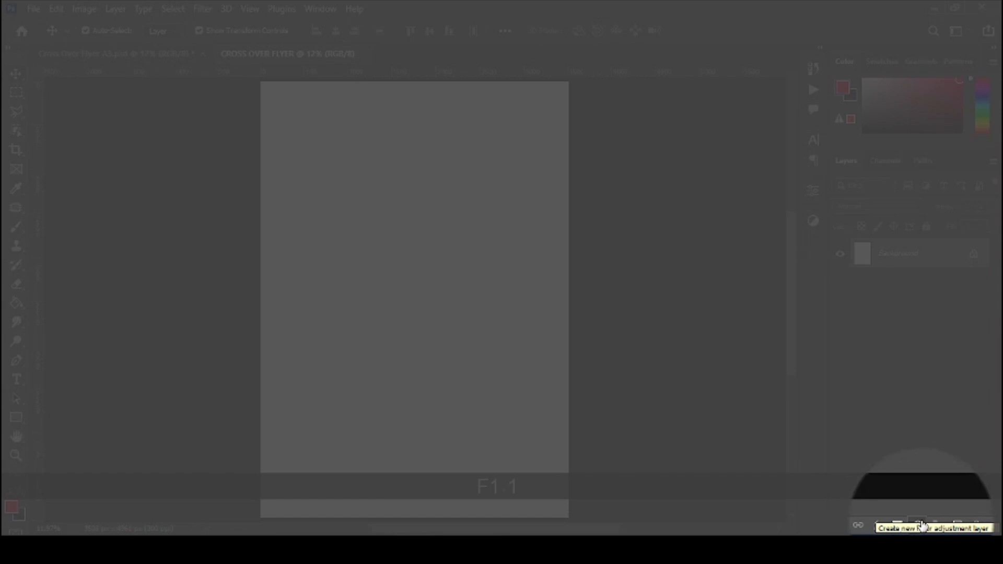
left_click(918, 525)
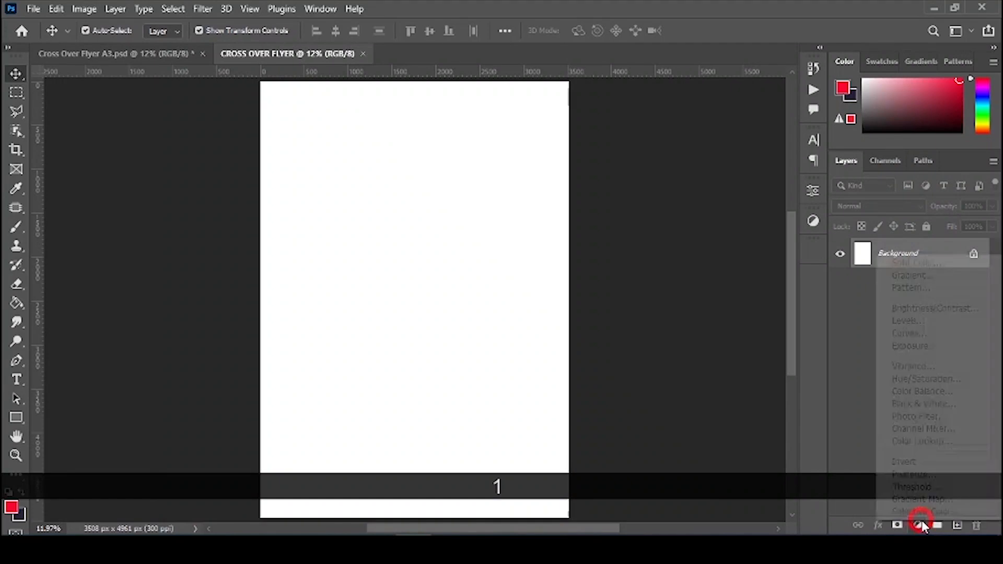
left_click(913, 276)
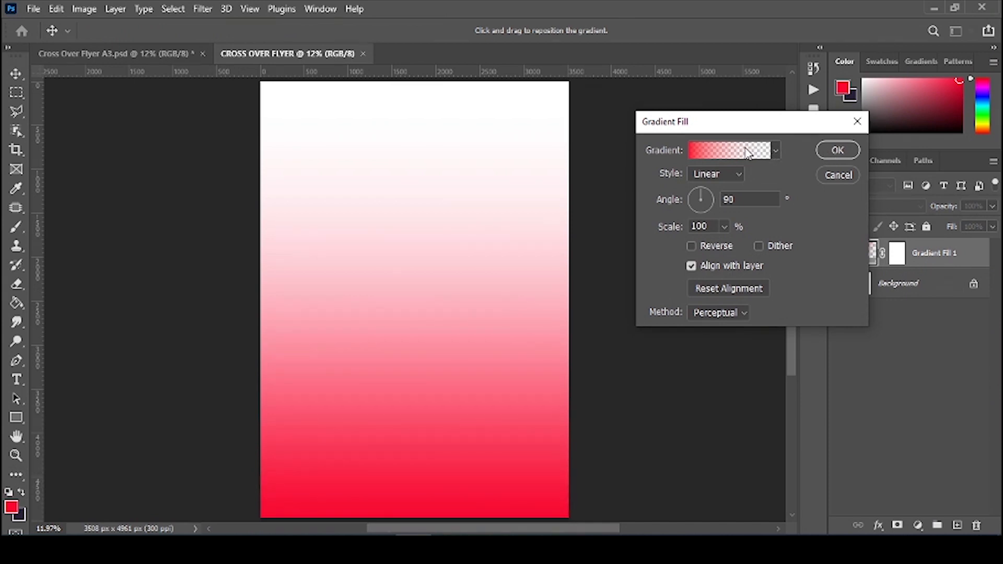
left_click(693, 148)
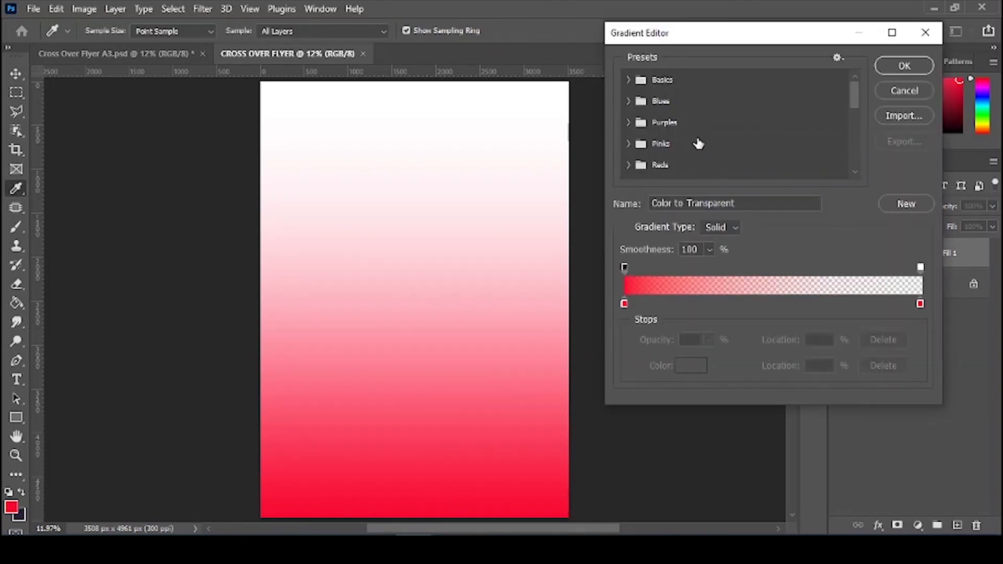
scroll(705, 138, "down", 3)
scroll(706, 140, "down", 5)
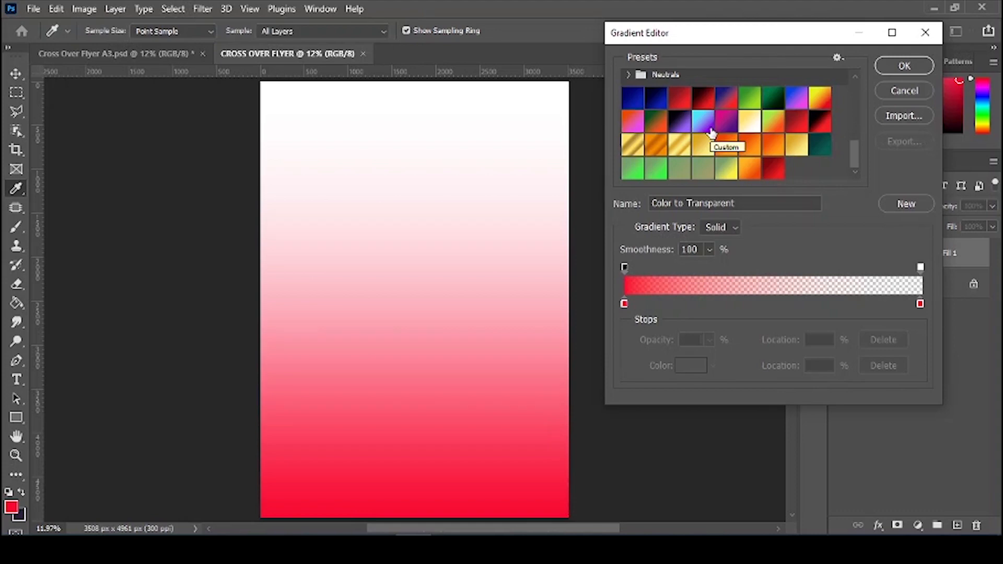
left_click(656, 98)
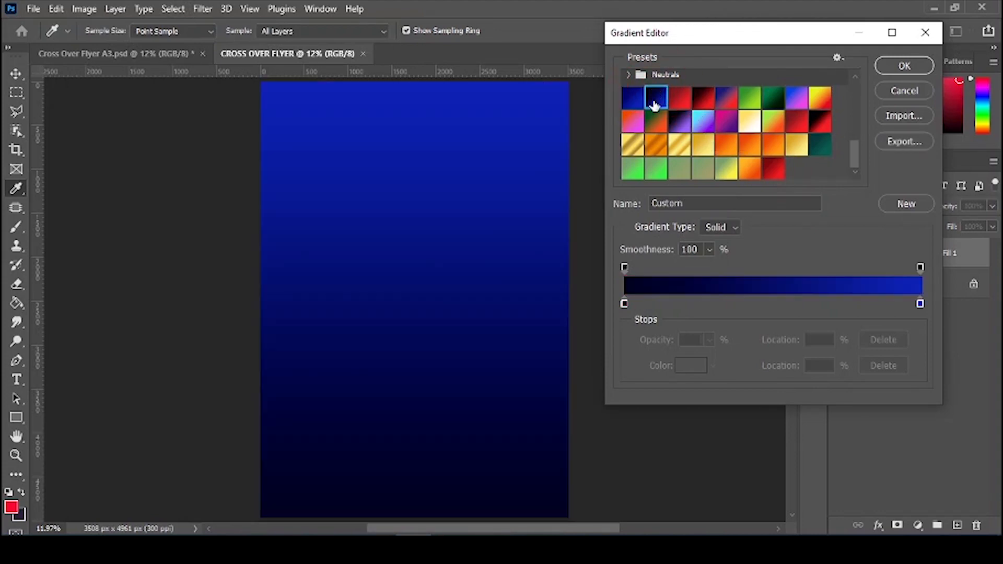
left_click(911, 65)
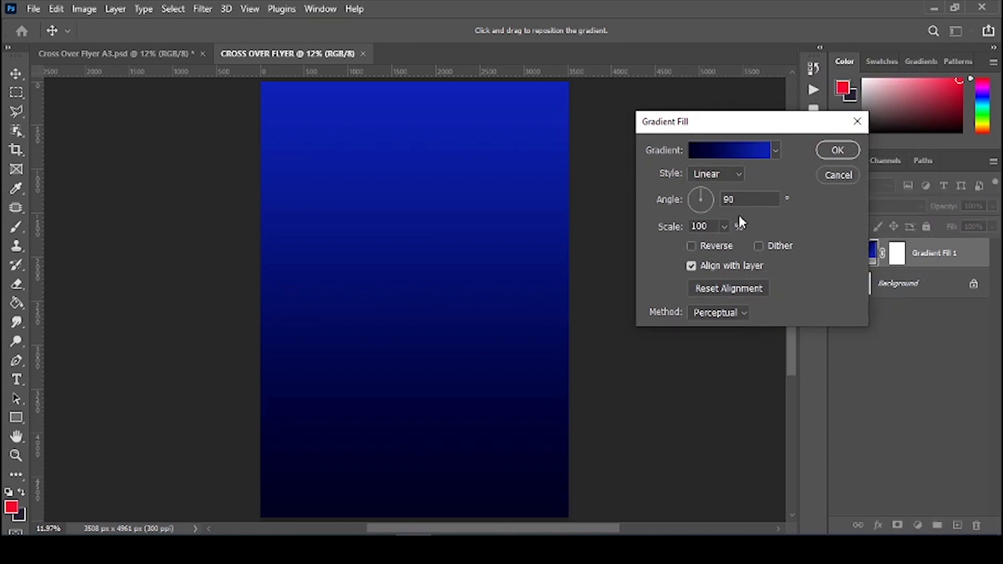
- Make the gradient fill radial and reversed, move its blue glow to the page's upper half, and apply it
left_click(716, 174)
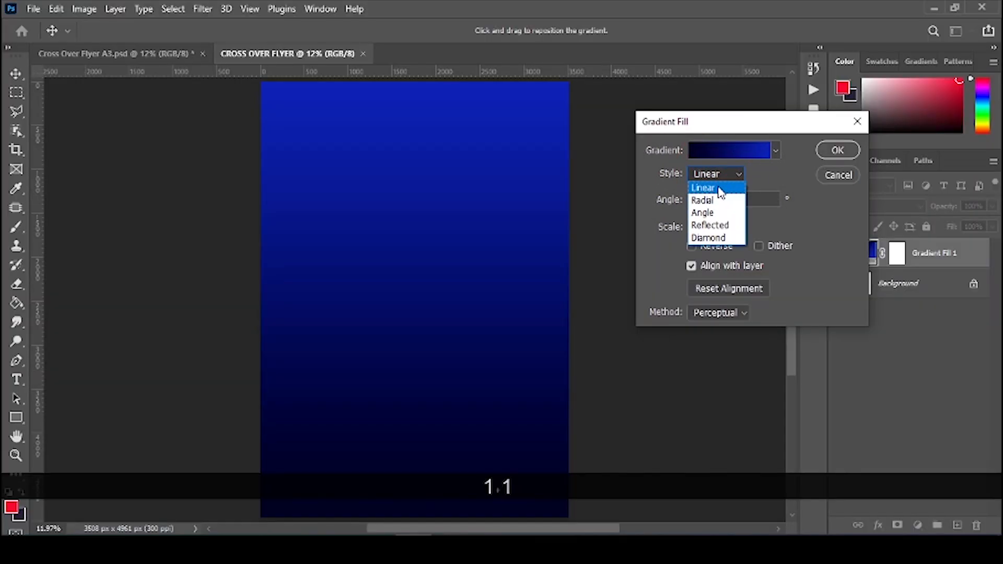
left_click(716, 201)
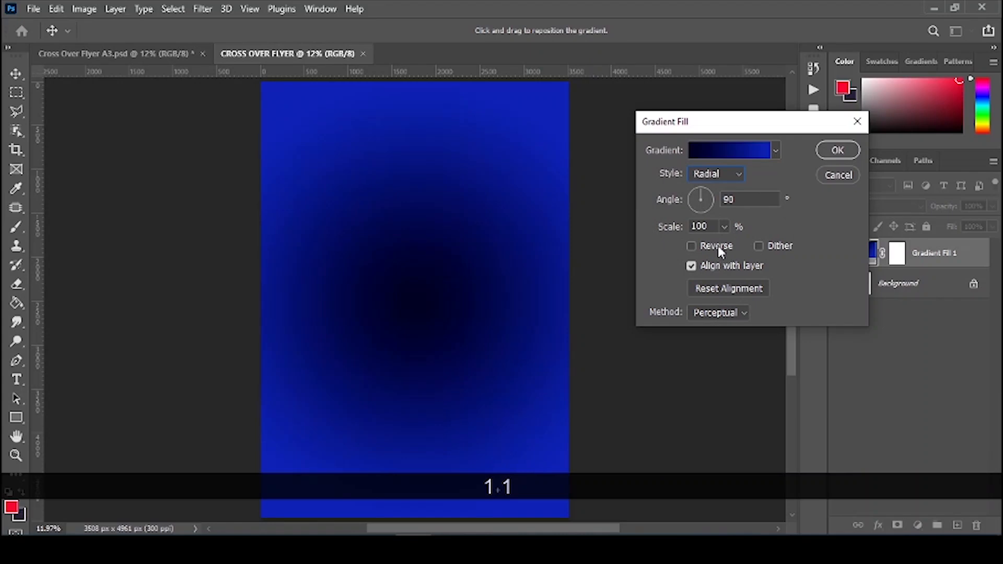
left_click(717, 245)
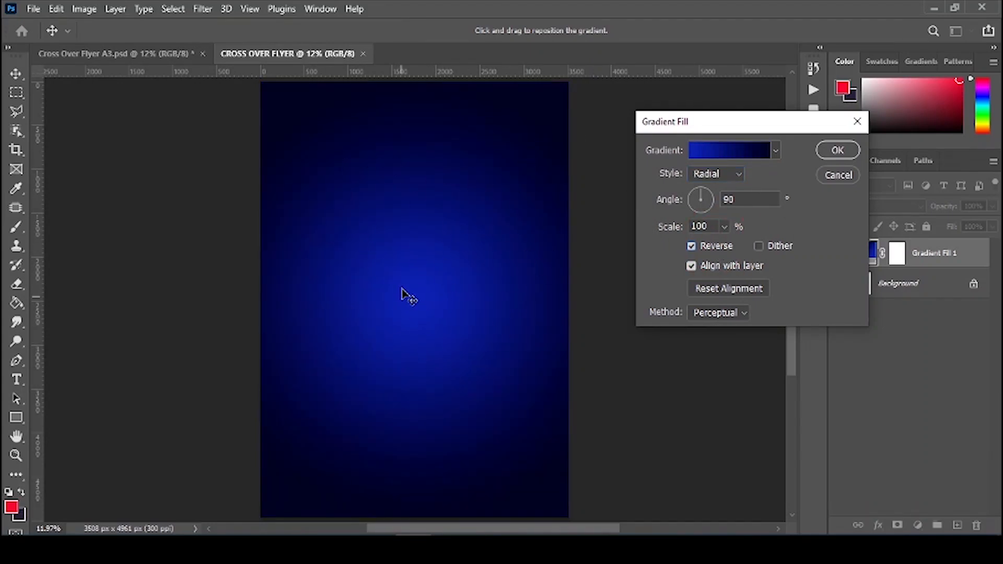
left_click_drag(389, 224, 409, 203)
left_click(465, 194)
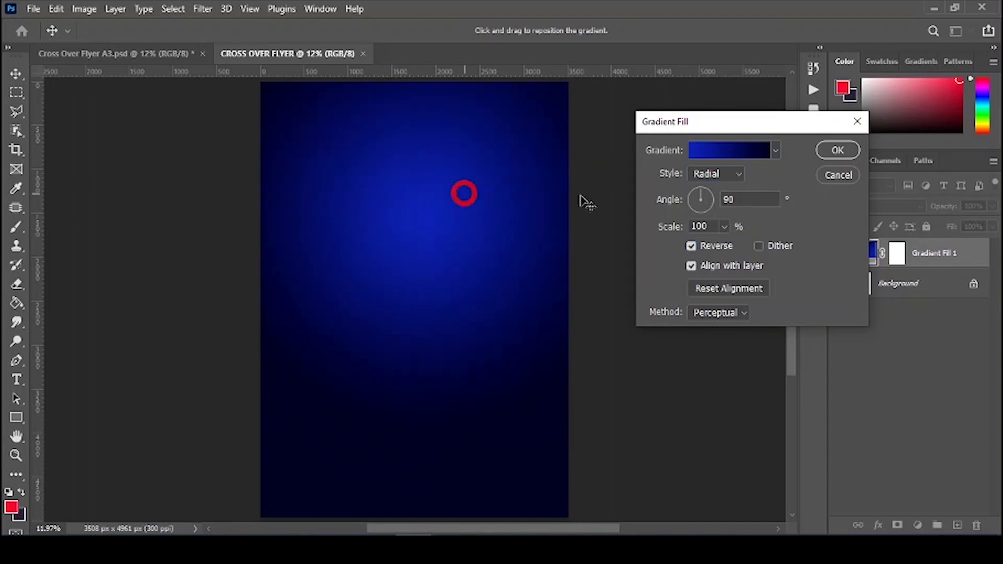
left_click(837, 150)
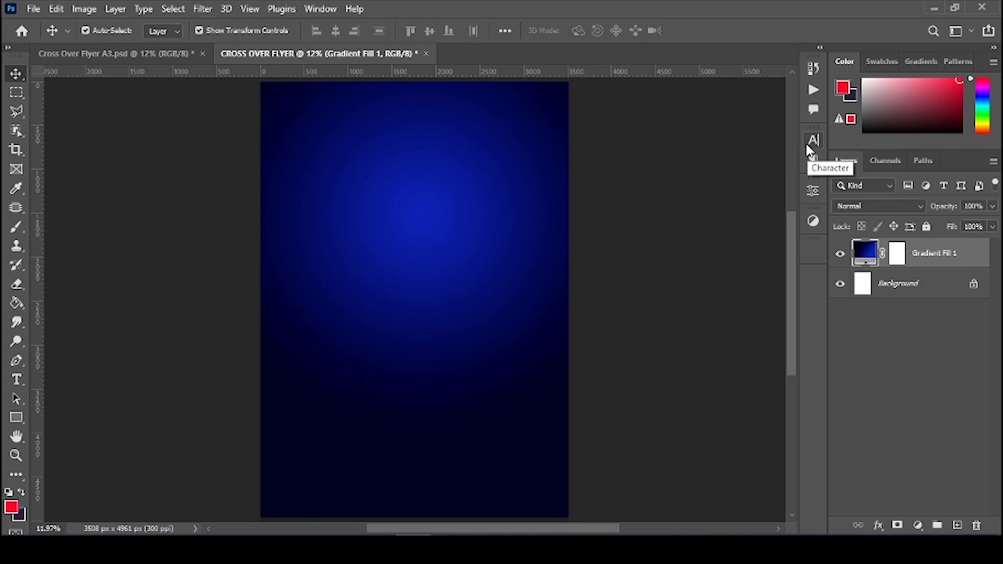
- Duplicate the blue gradient fill layer and open the copy's gradient for editing
key("ctrl+j")
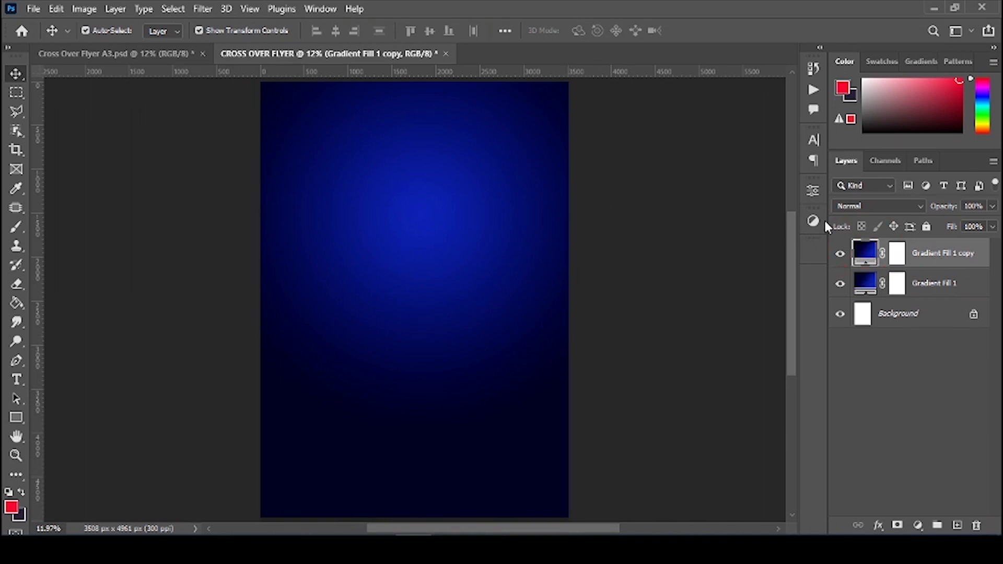
double_click(863, 254)
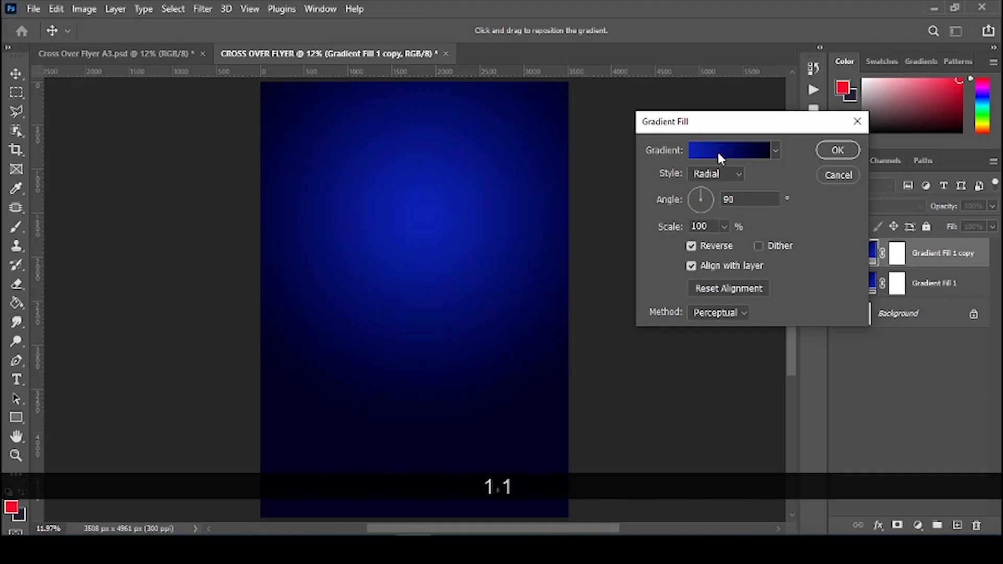
left_click(719, 155)
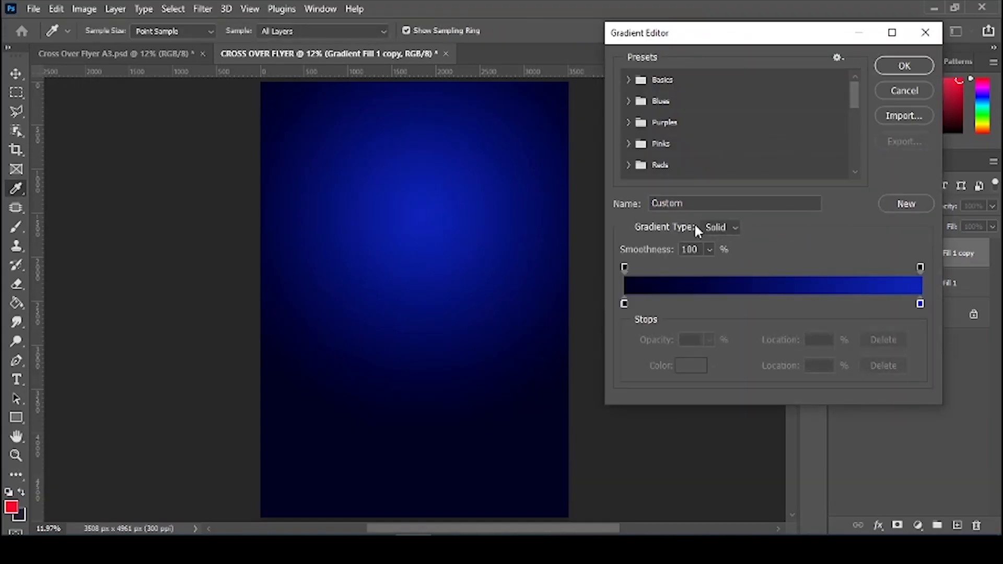
- Check the hex colours of the navy and blue stops in the copied gradient
left_click(624, 305)
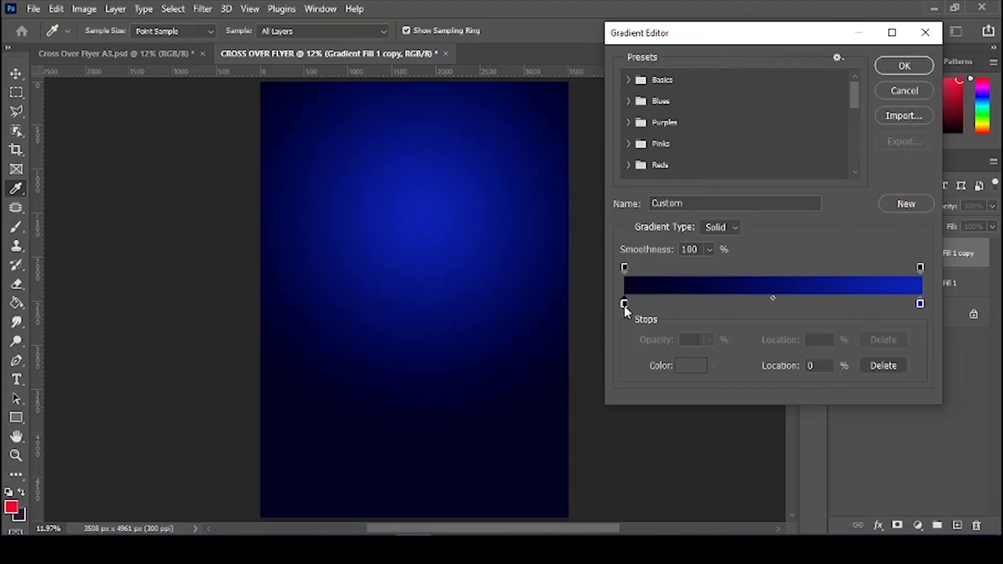
left_click(691, 365)
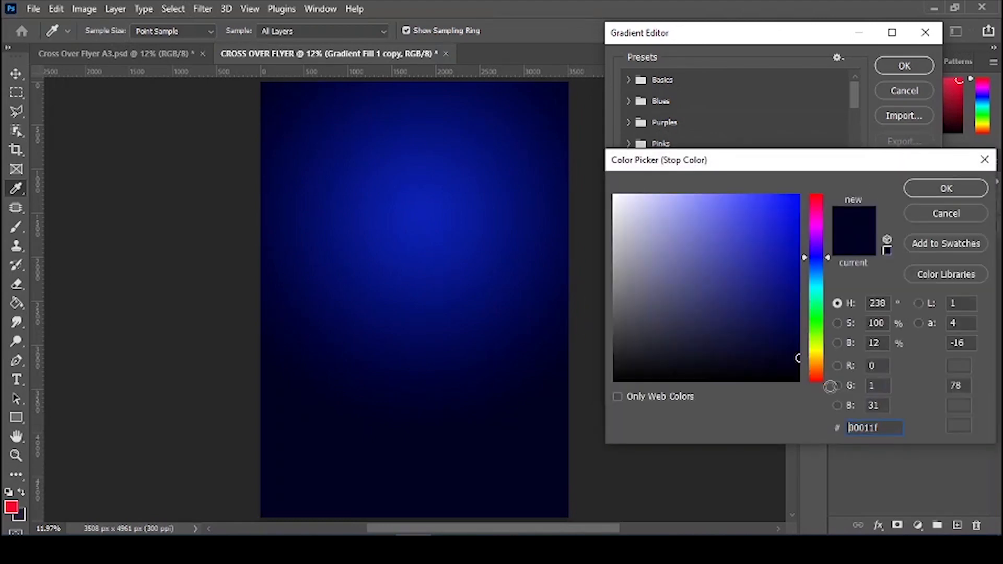
double_click(874, 428)
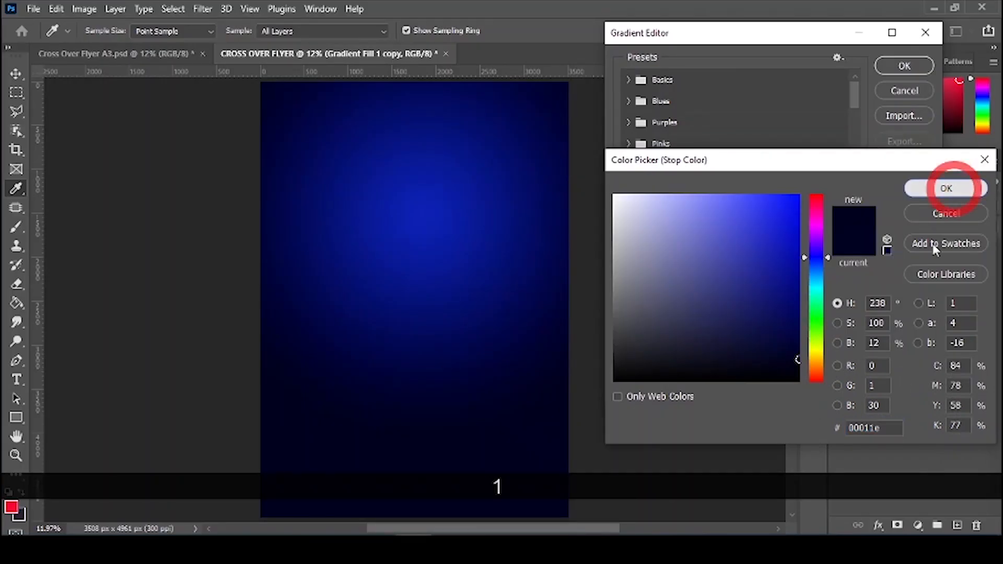
left_click(953, 187)
left_click(920, 303)
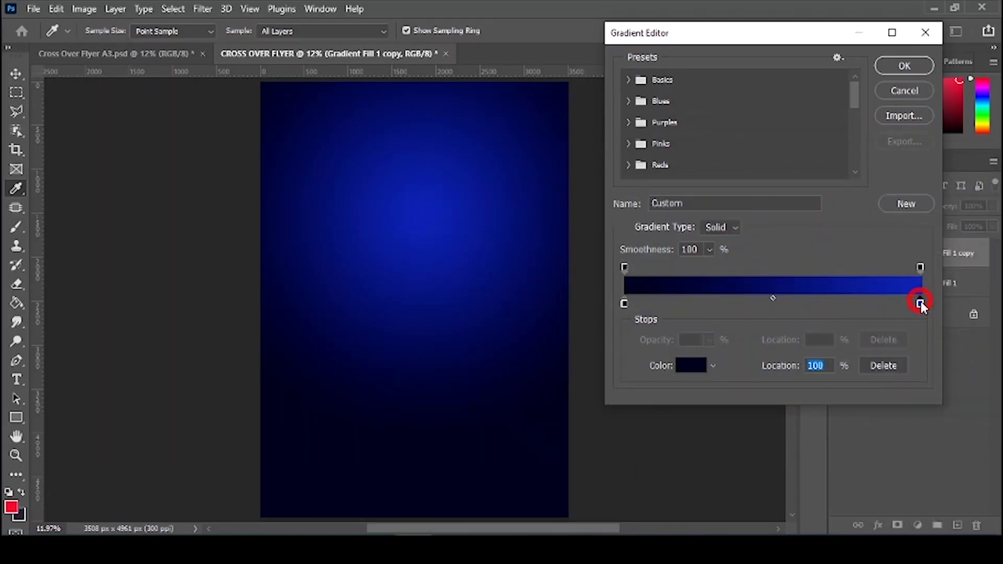
left_click(691, 365)
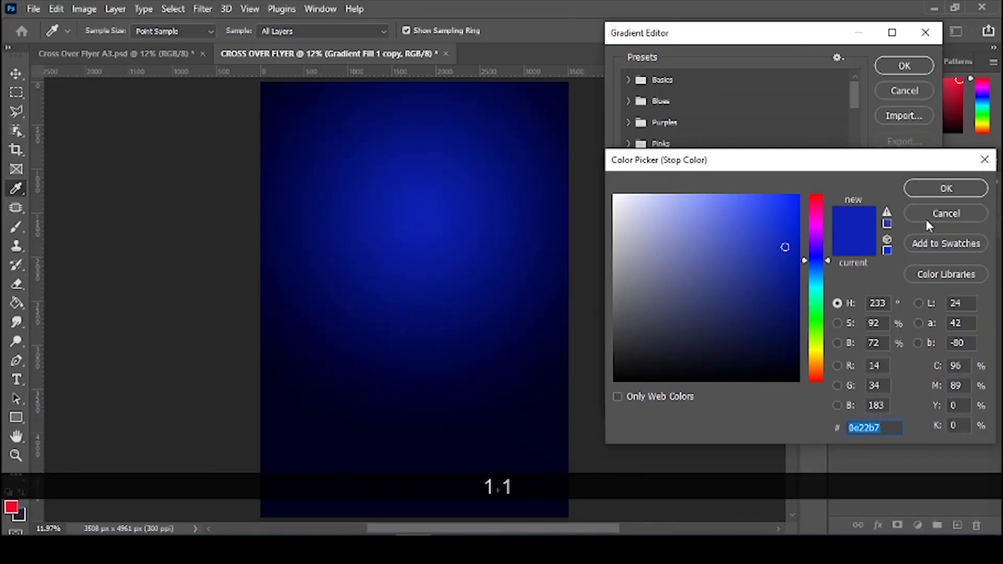
key("Return")
- Switch the copied gradient to the custom preset running from near-black 170102 to red f01b1f
scroll(729, 157, "down", 6)
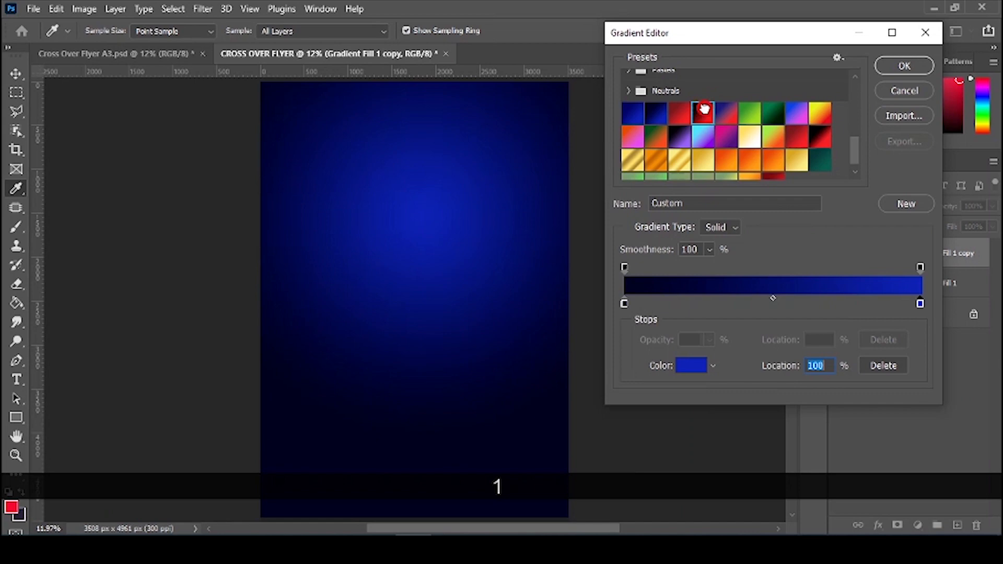
left_click(703, 111)
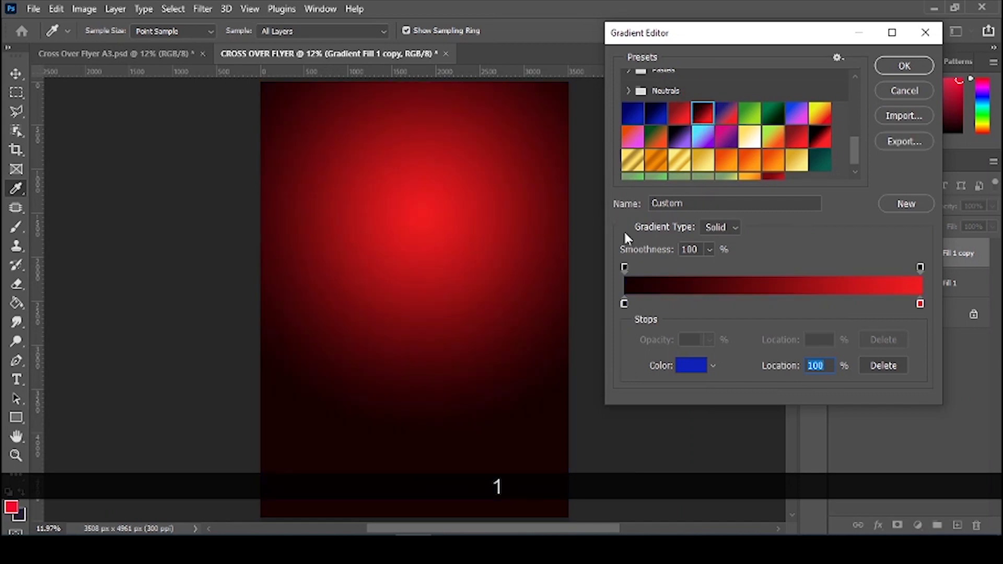
left_click(624, 302)
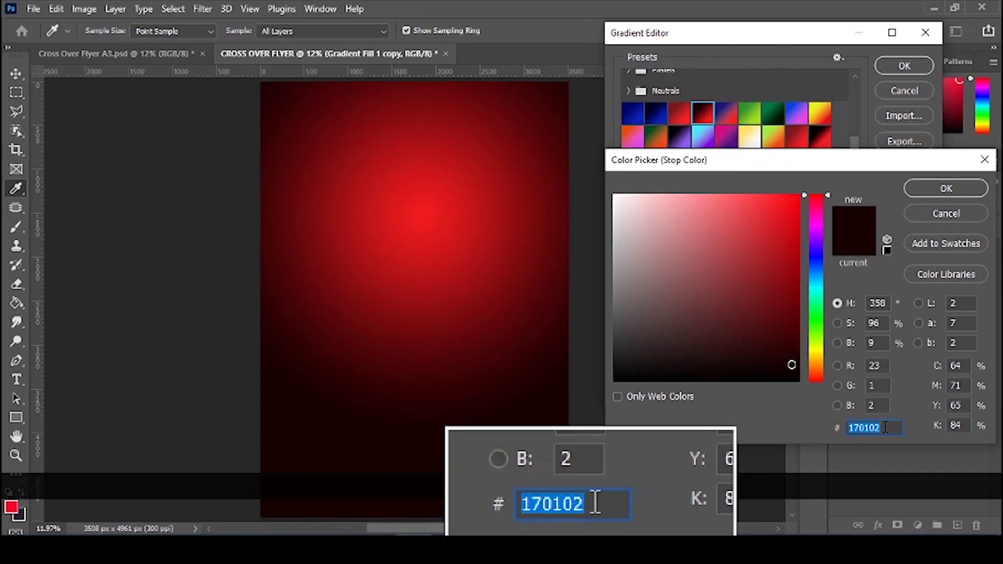
key("Return")
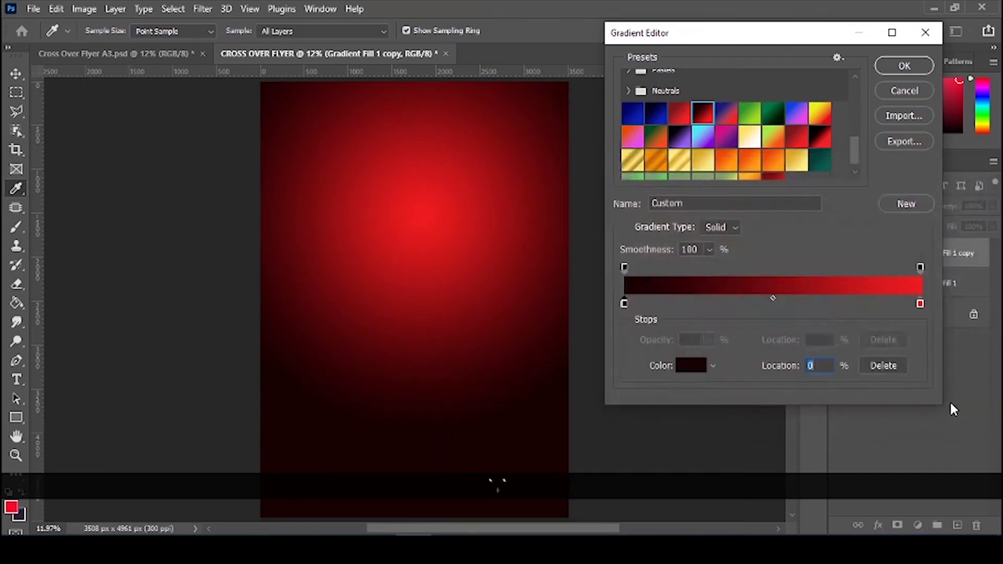
double_click(920, 303)
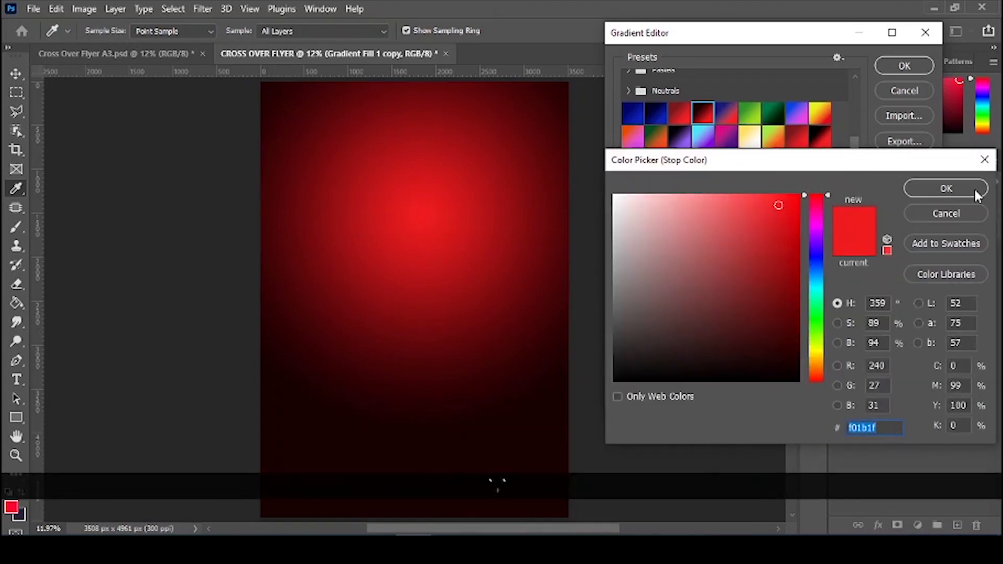
left_click(954, 202)
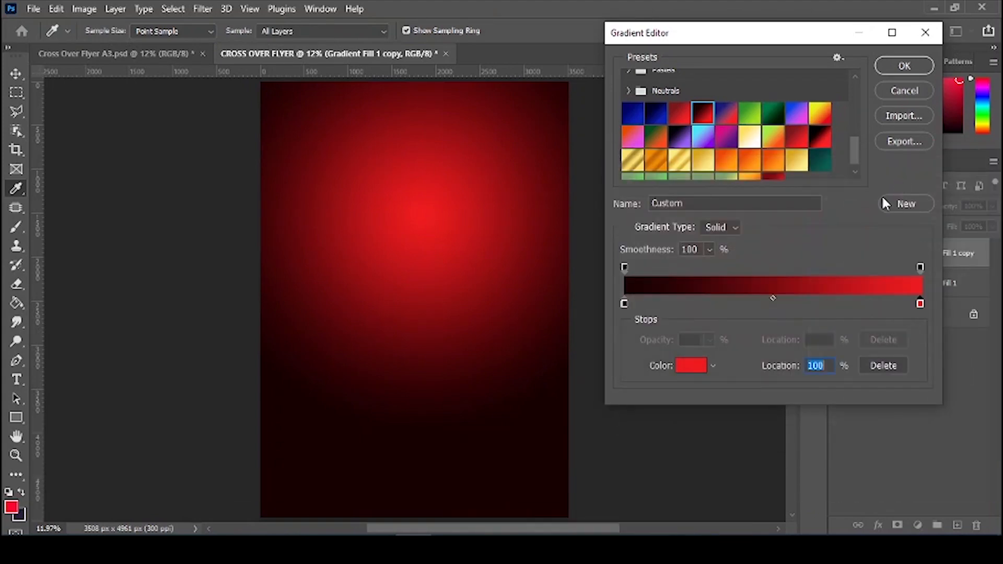
- Save the red gradient as a new preset and apply it to the copied fill layer
left_click(924, 203)
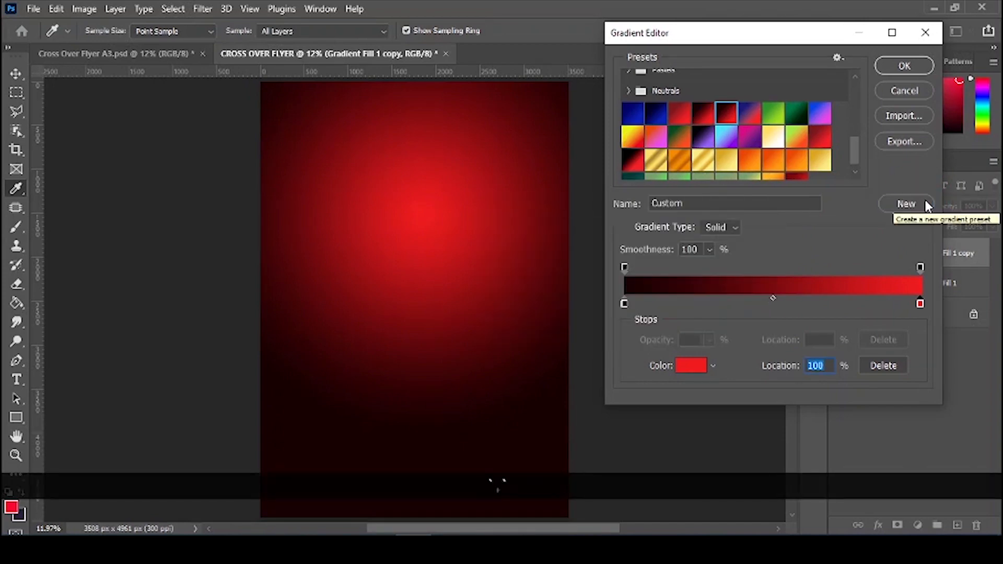
left_click(904, 66)
left_click(844, 155)
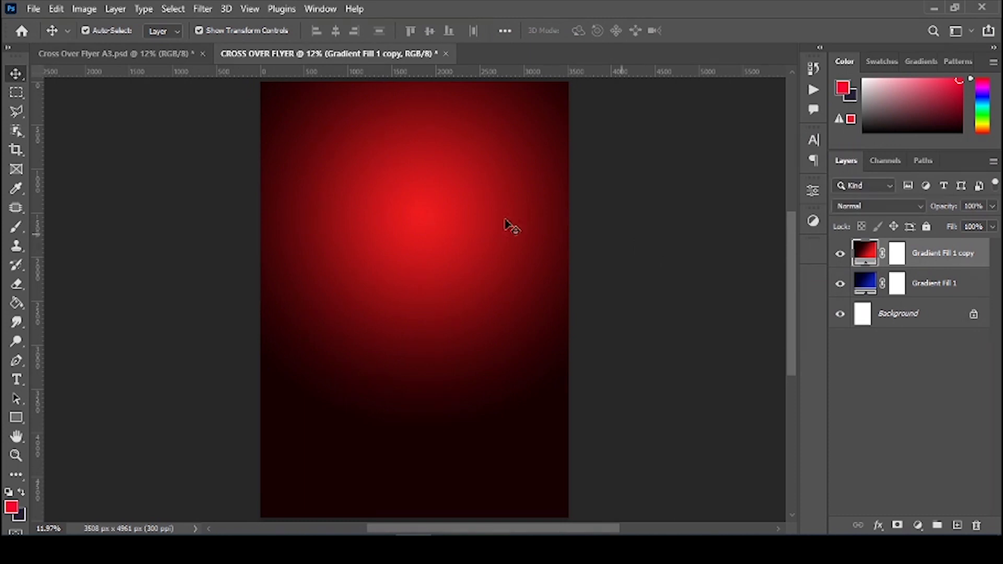
- Place the fiery stage image 2f0572567beb5702b576f653c78f20c2 from the Cross Over Flyer folder into the CROSS OVER FLYER document
left_click(99, 50)
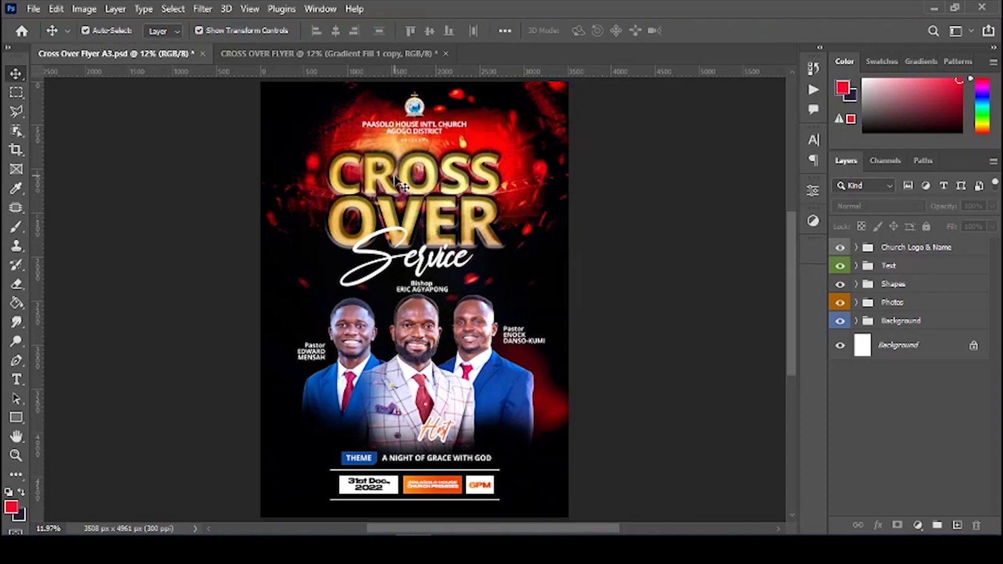
left_click(371, 55)
mouse_move(162, 543)
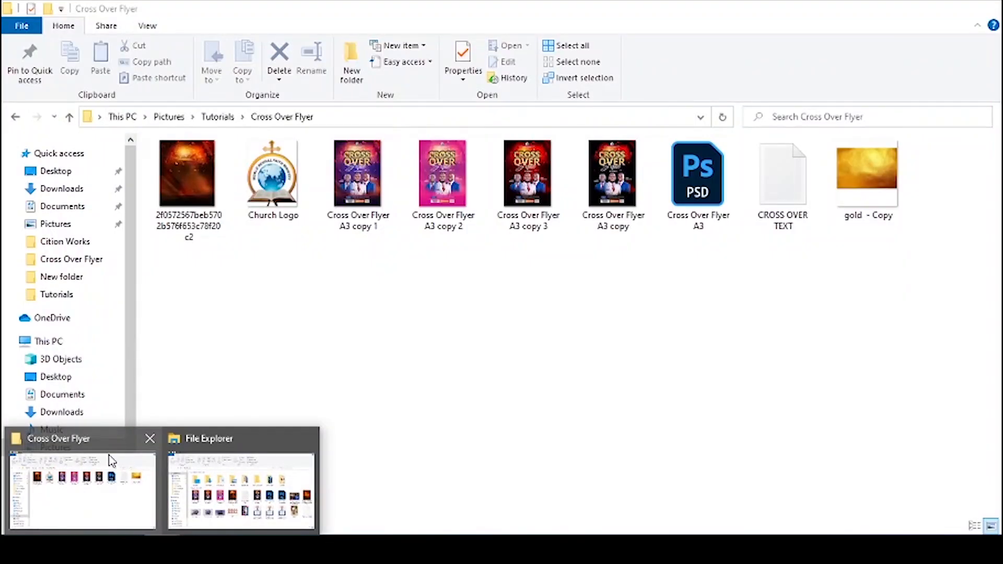
left_click(111, 460)
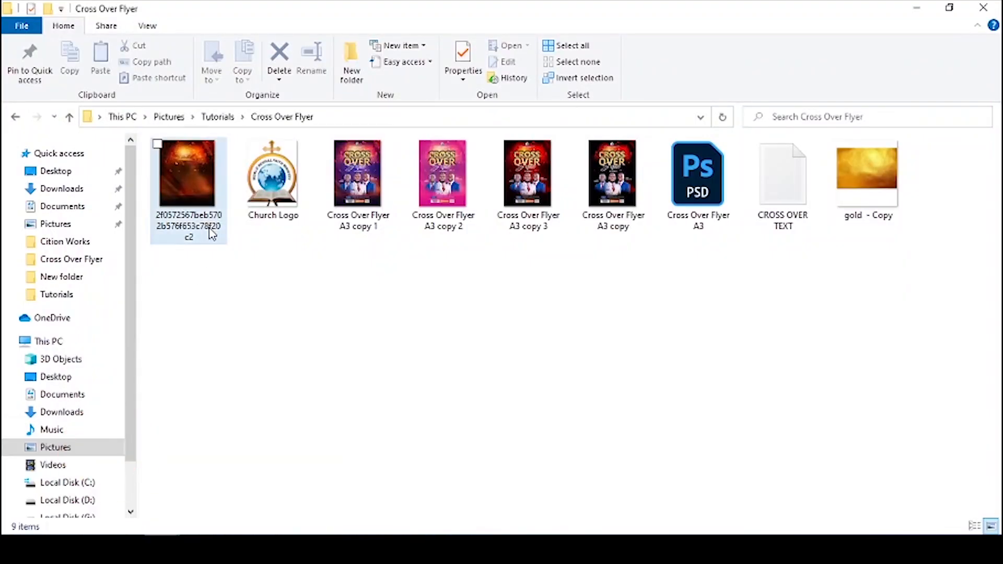
left_click(201, 229)
left_click_drag(193, 186, 450, 380)
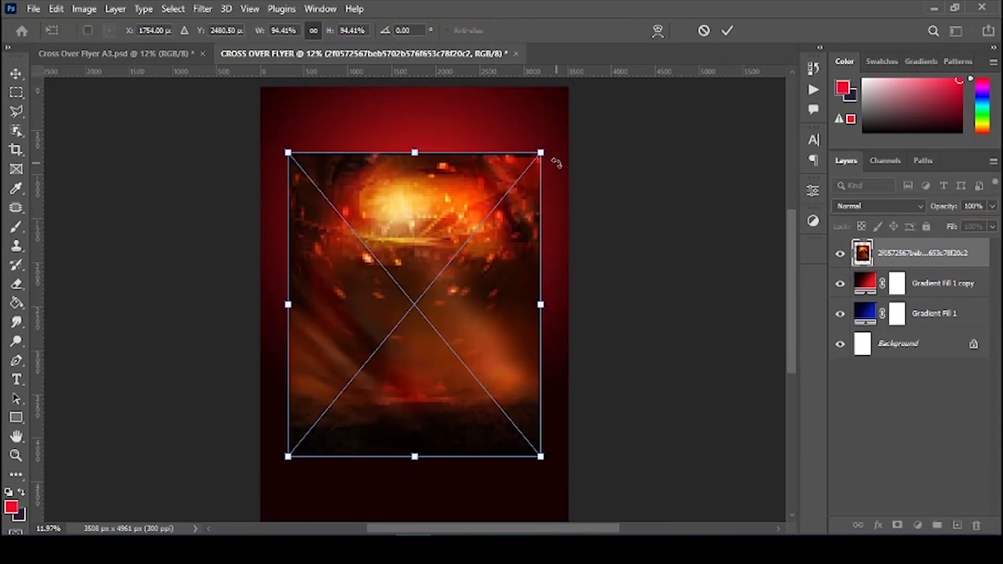
- Scale the placed fire image from its centre to 135.50% so it covers the whole page
left_click_drag(543, 148, 600, 82)
scroll(461, 349, "down", 5)
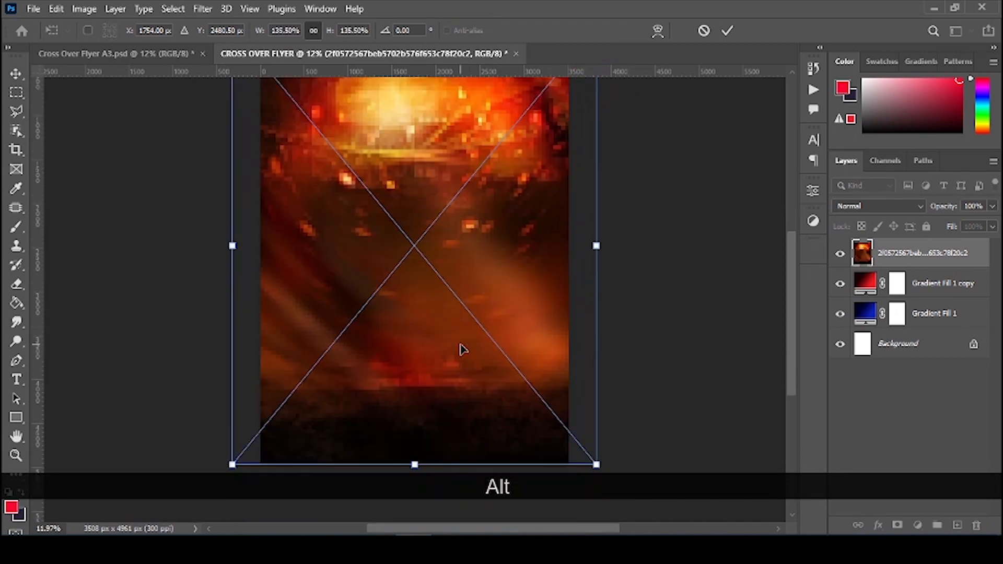
scroll(462, 350, "up", 4)
scroll(582, 141, "up", 4)
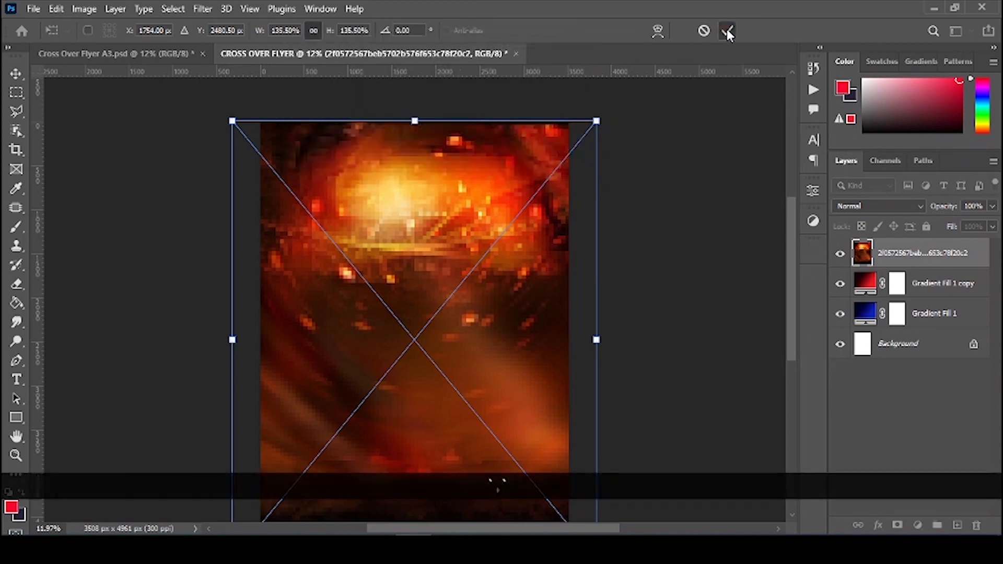
left_click(726, 30)
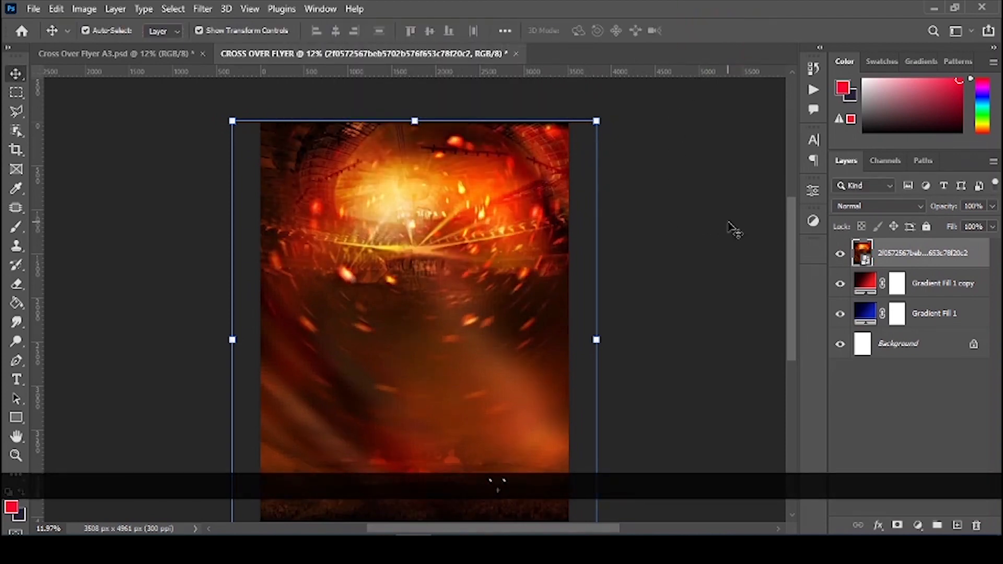
scroll(296, 70, "down", 1)
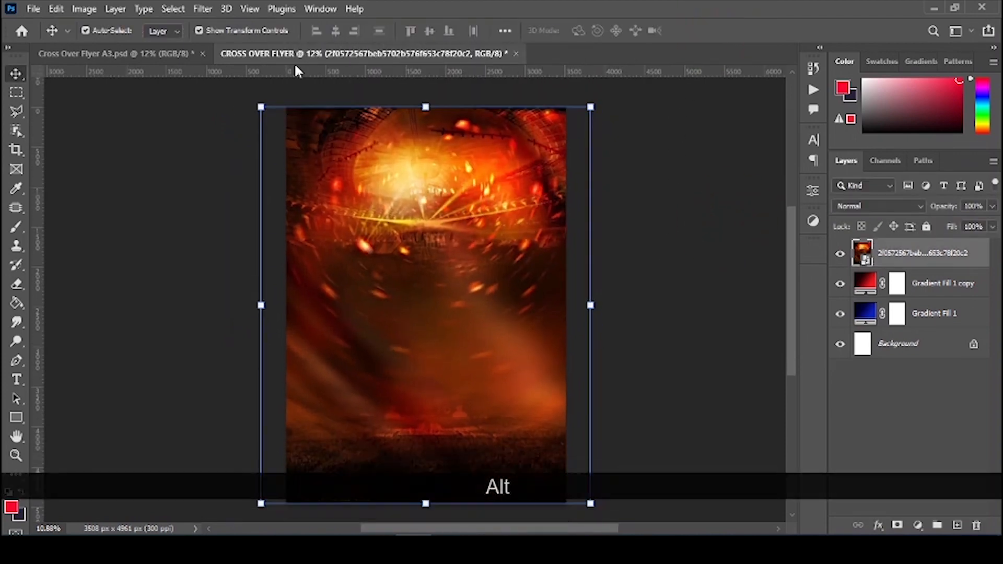
- Set the fire image layer's blend mode to Hard Light, using the finished flyer as reference
left_click(131, 53)
left_click(357, 54)
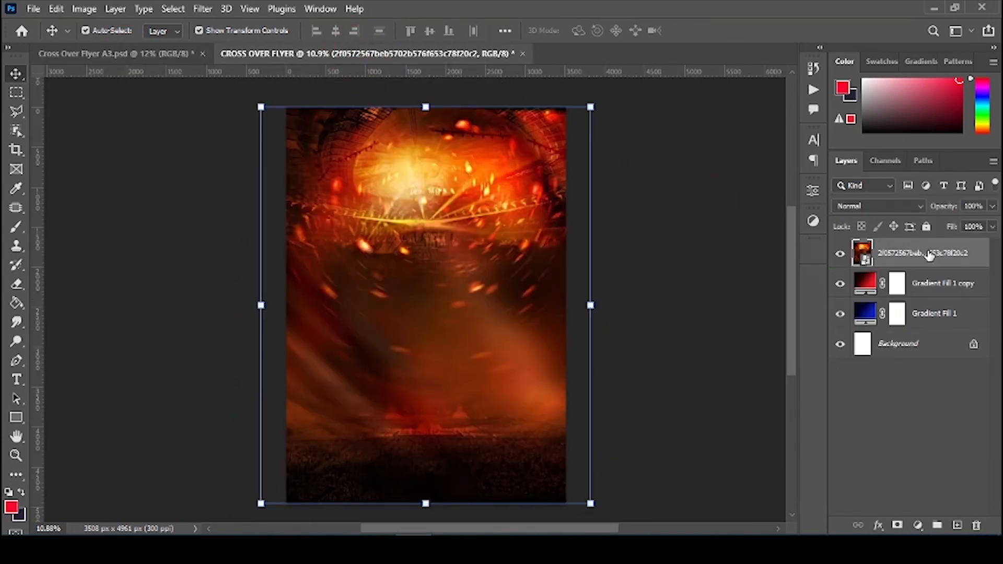
left_click(883, 208)
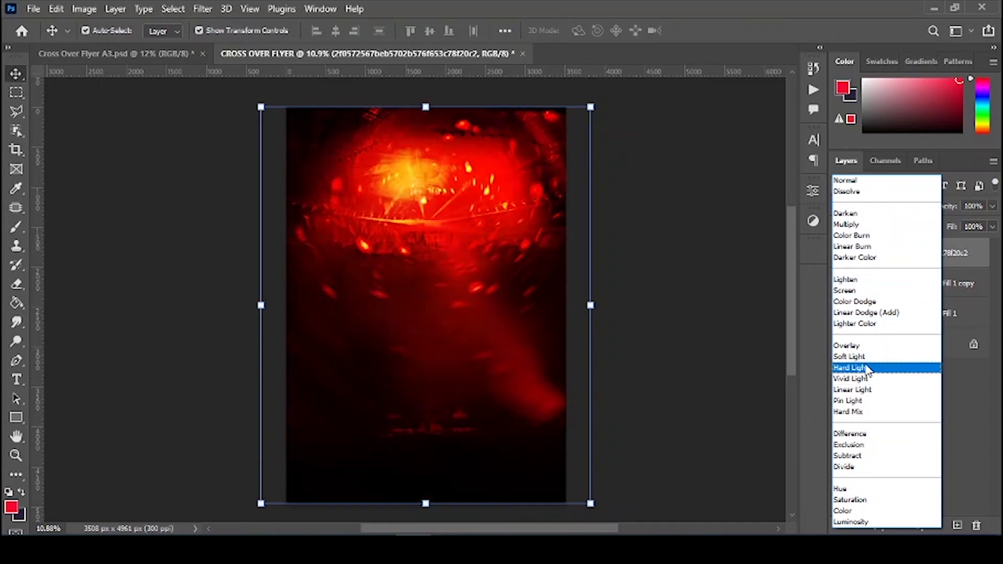
left_click(883, 369)
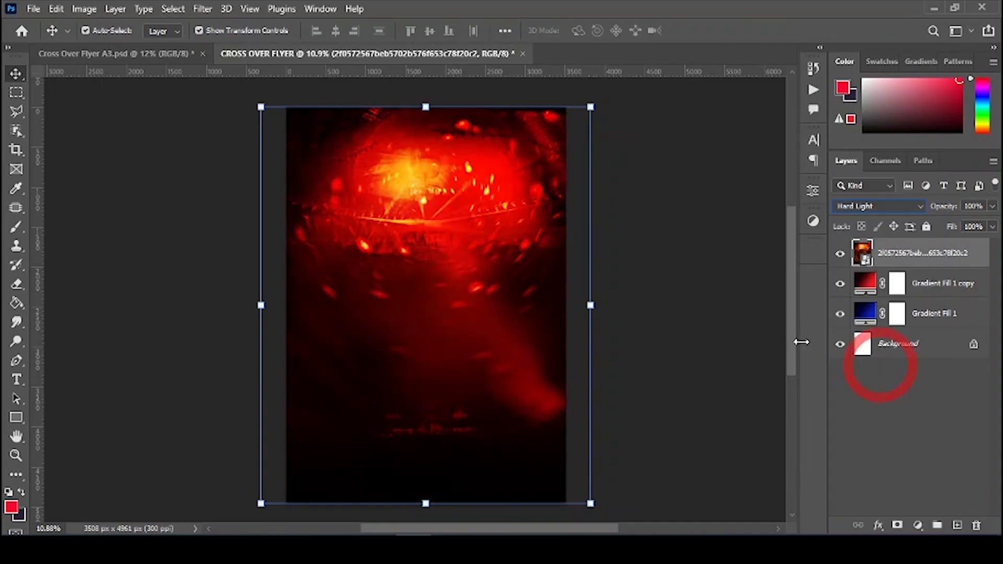
- Compare the background with the finished Cross Over Flyer A3 design and hide the red gradient fill layer
left_click(142, 54)
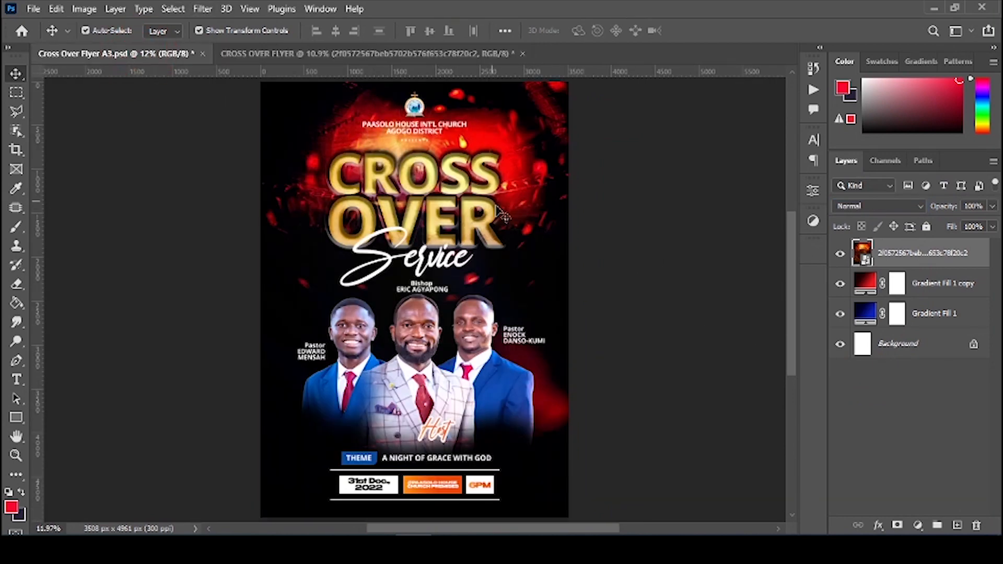
left_click(307, 52)
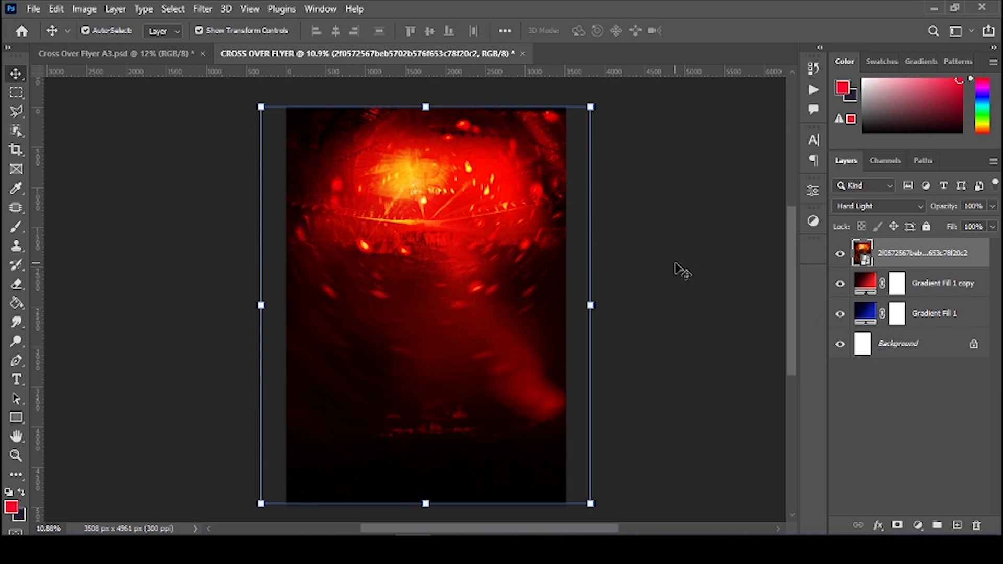
left_click(152, 55)
left_click(310, 51)
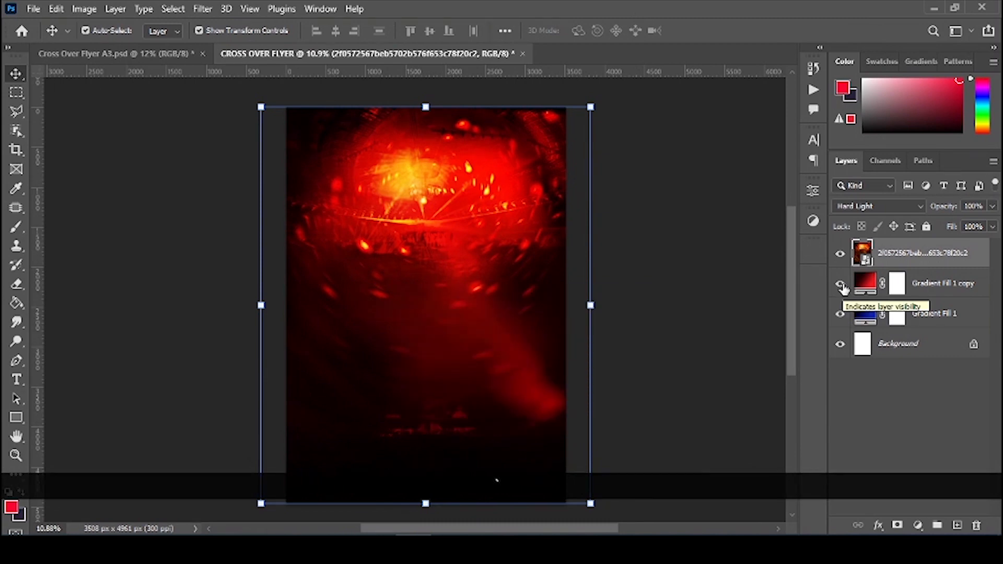
left_click(840, 283)
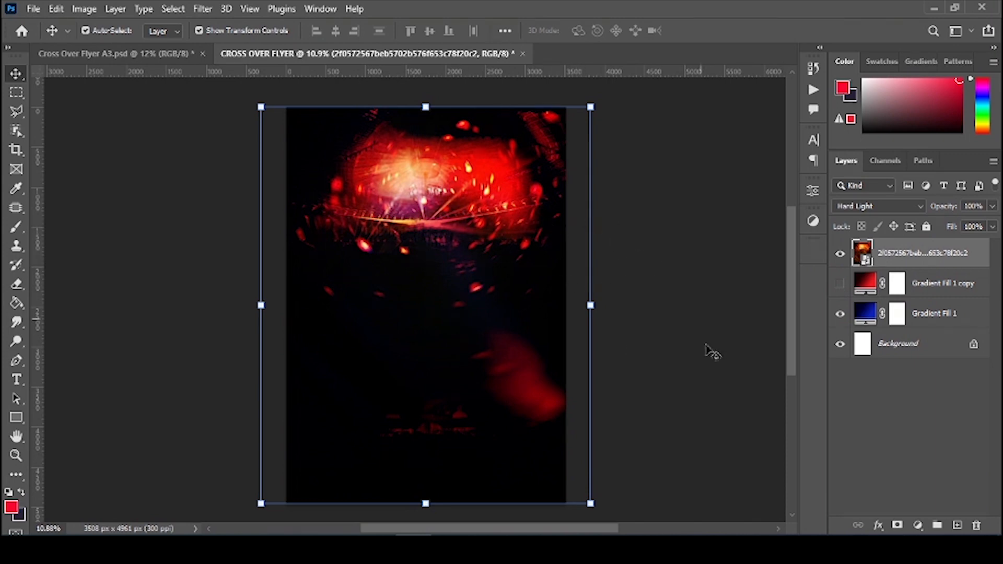
left_click(169, 53)
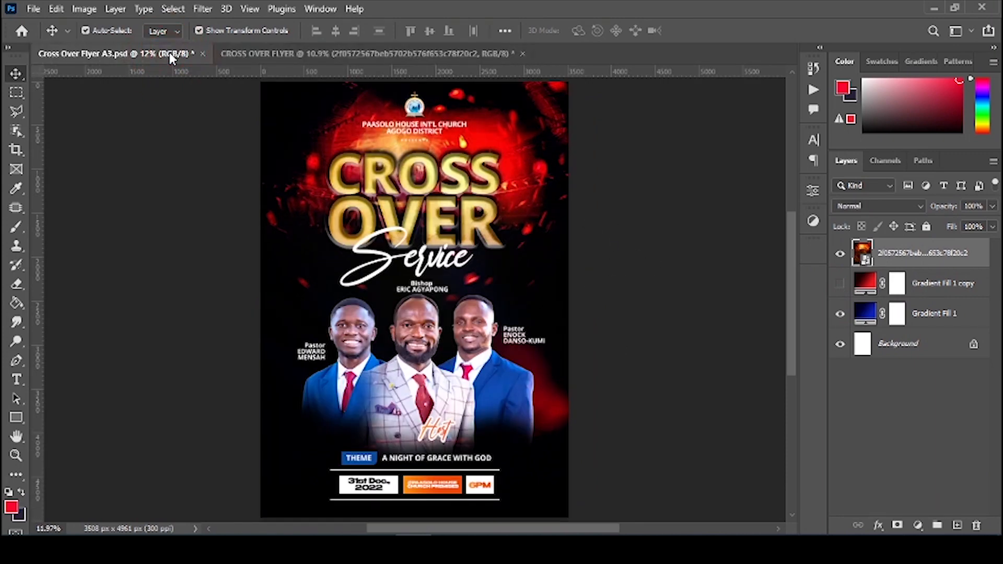
left_click(375, 55)
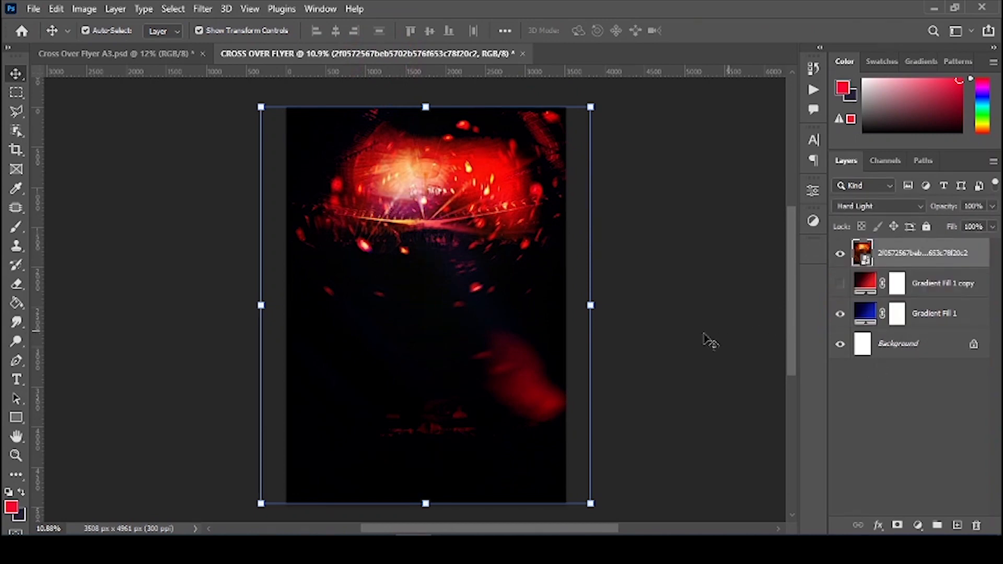
- Toggle the red gradient fill layer on and off to compare the red and blue backgrounds
left_click(840, 283)
left_click(841, 285)
left_click(836, 285)
left_click(838, 285)
left_click(705, 283)
- Preview the Lighten blend mode on the fire image layer and compare the background with the finished Cross Over Flyer A3 design
left_click(888, 250)
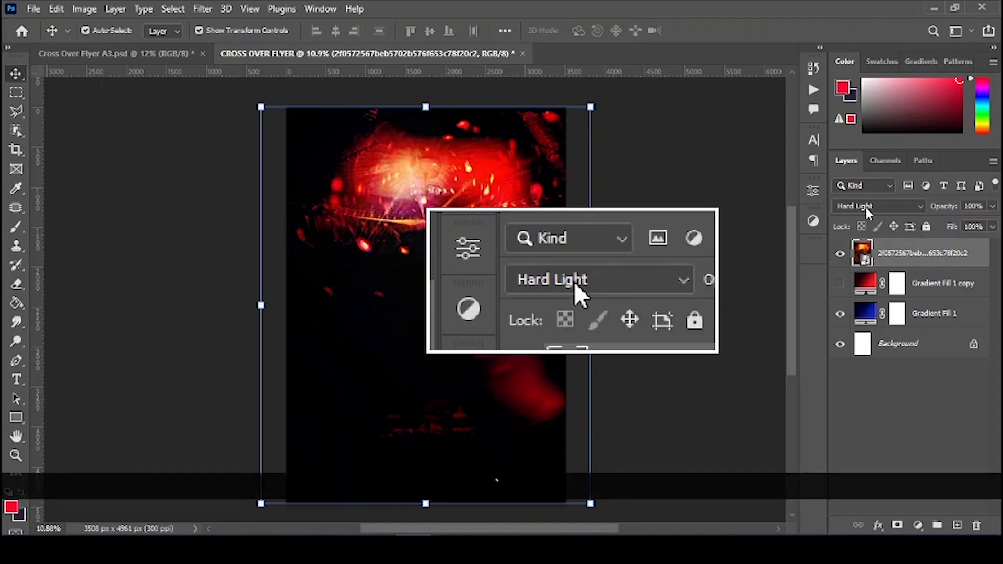
left_click(865, 207)
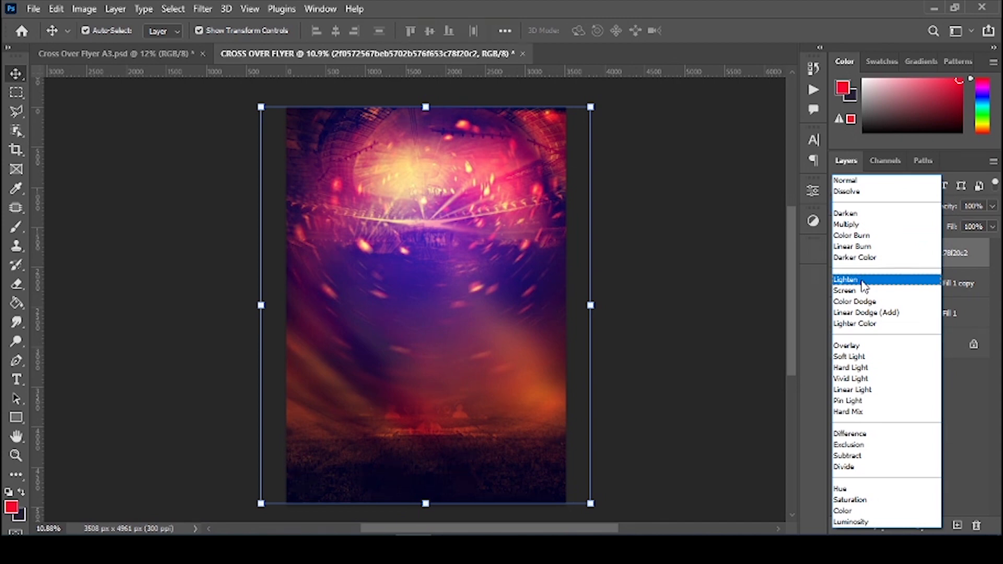
left_click(801, 257)
left_click(266, 54)
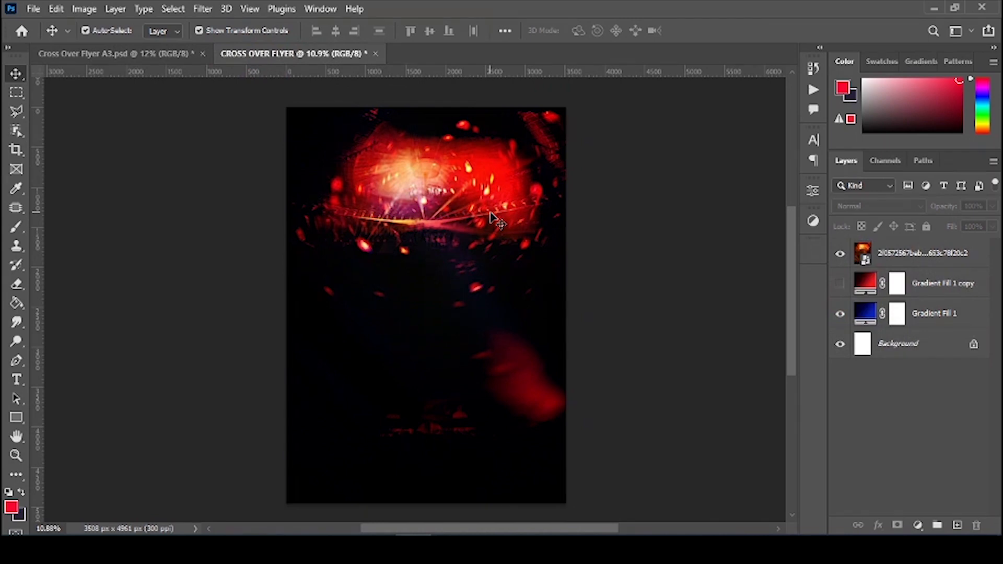
left_click(157, 54)
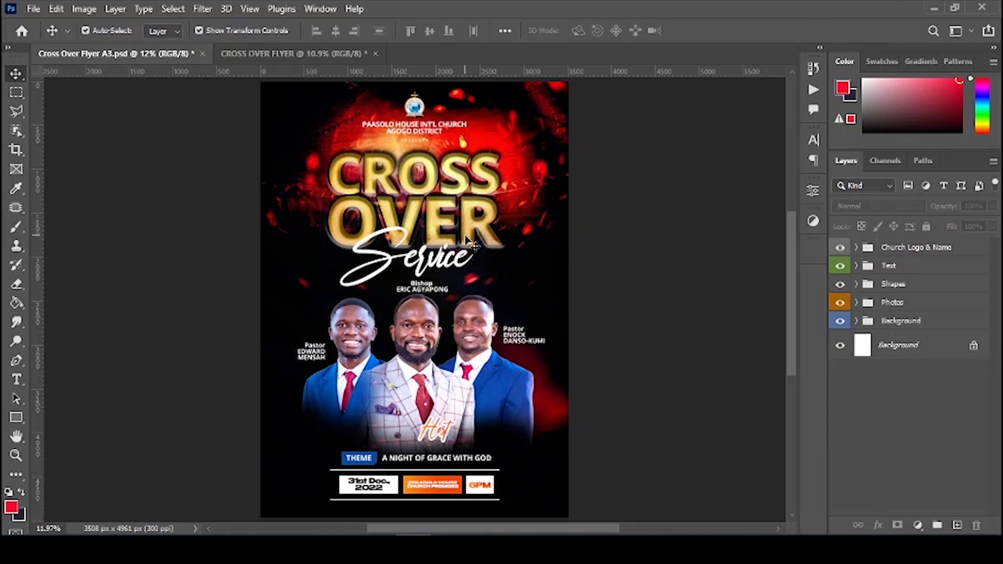
left_click(292, 54)
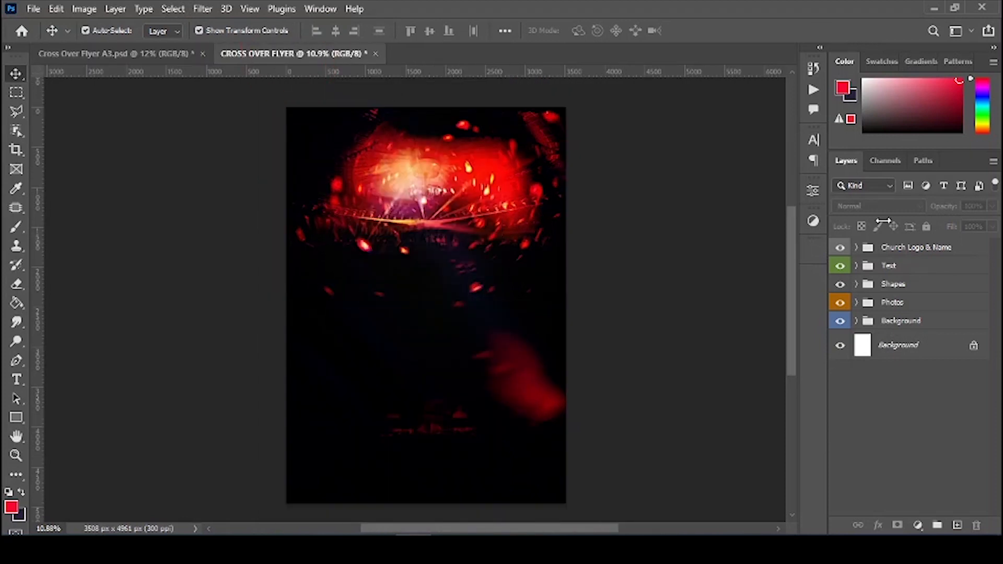
- Group the fire image and both gradient fill layers, name the group bACKGROUND and lock it
left_click(884, 254)
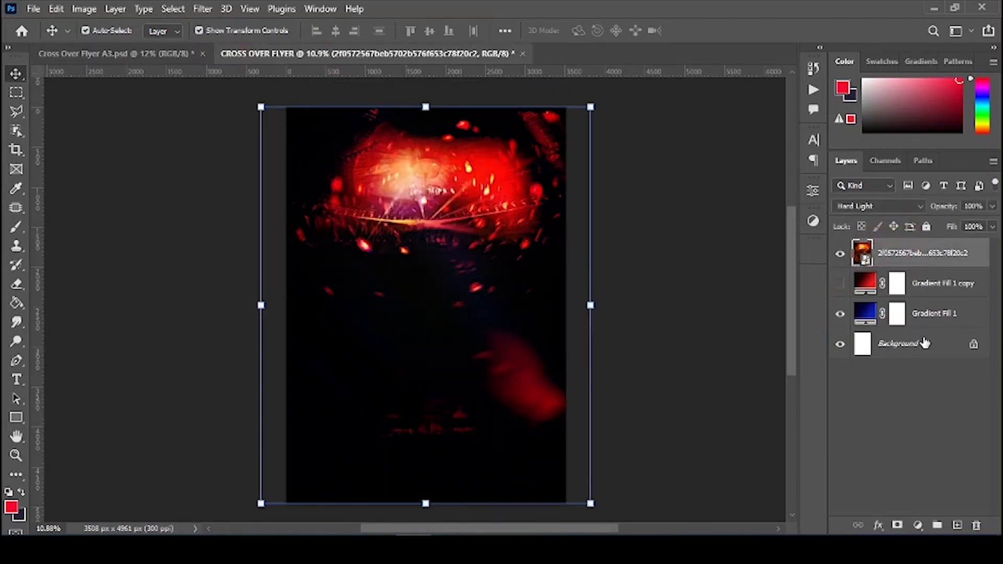
left_click(932, 320, "shift")
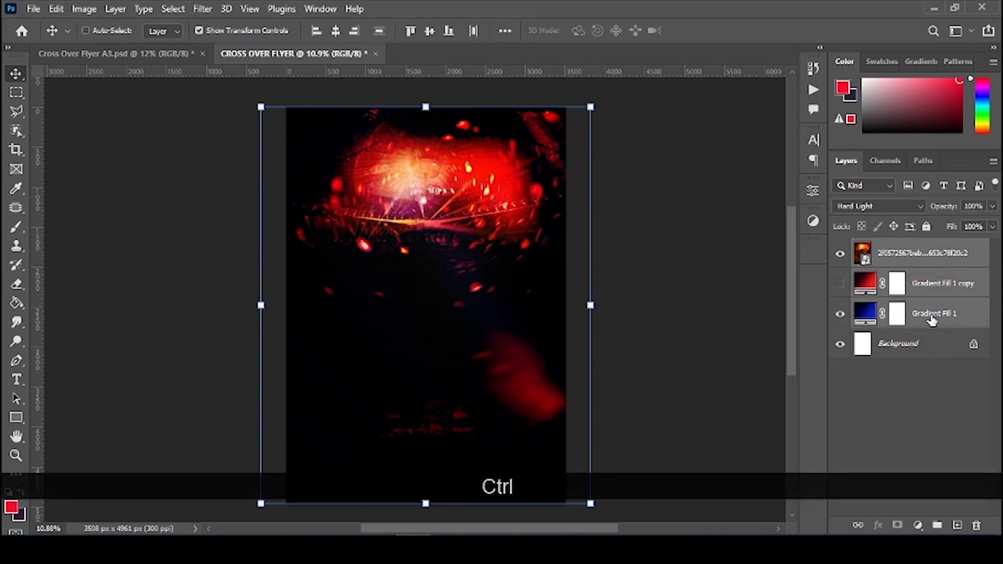
key("ctrl+g")
double_click(895, 249)
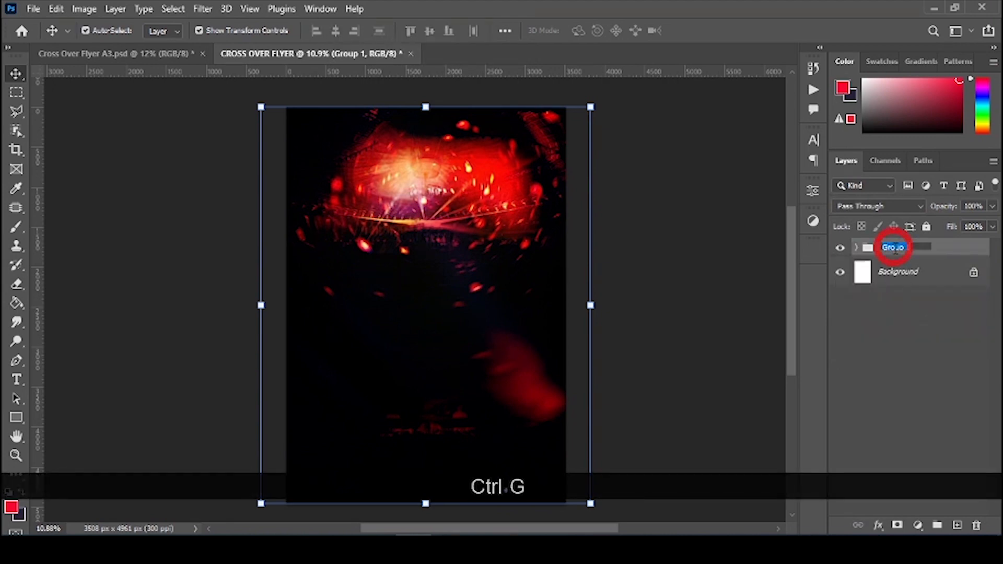
type("BACKGROU")
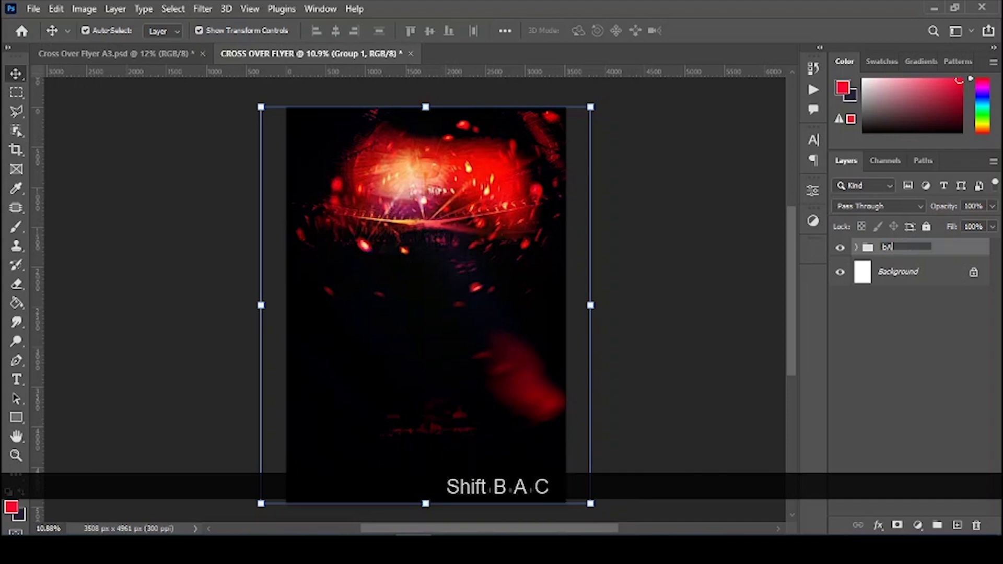
type("ND")
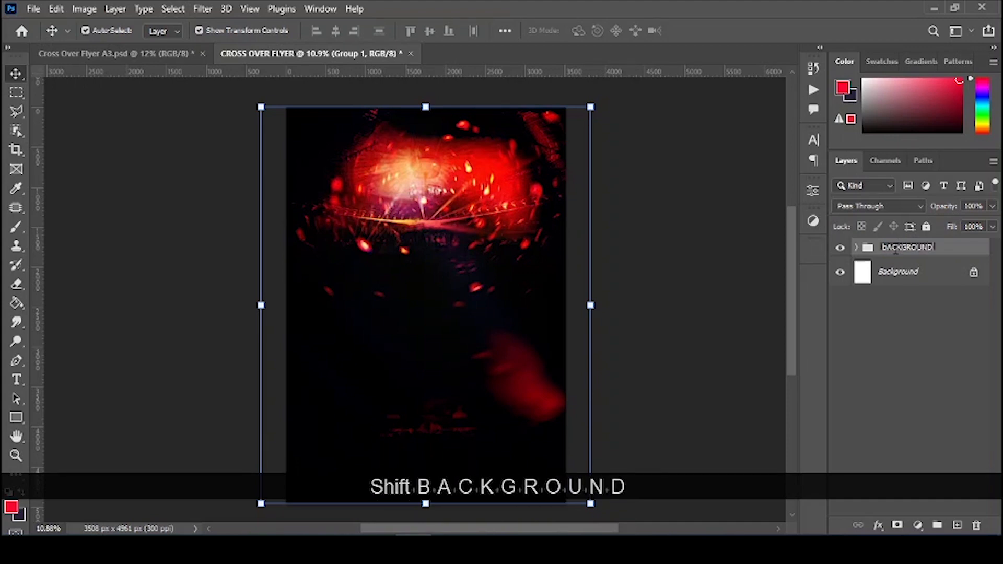
key("Return")
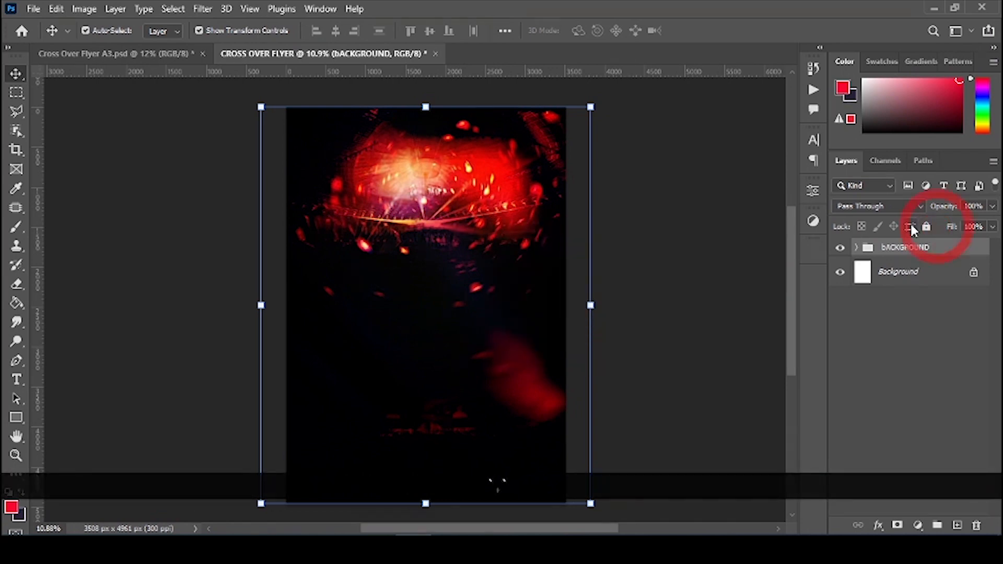
left_click(926, 227)
- Place the Church Logo image, scale it to 43.89% and position it in the upper-left part of the page
mouse_move(526, 252)
left_mouse_down()
mouse_move(561, 264)
mouse_move(520, 242)
mouse_move(538, 253)
left_mouse_up()
left_click(492, 275)
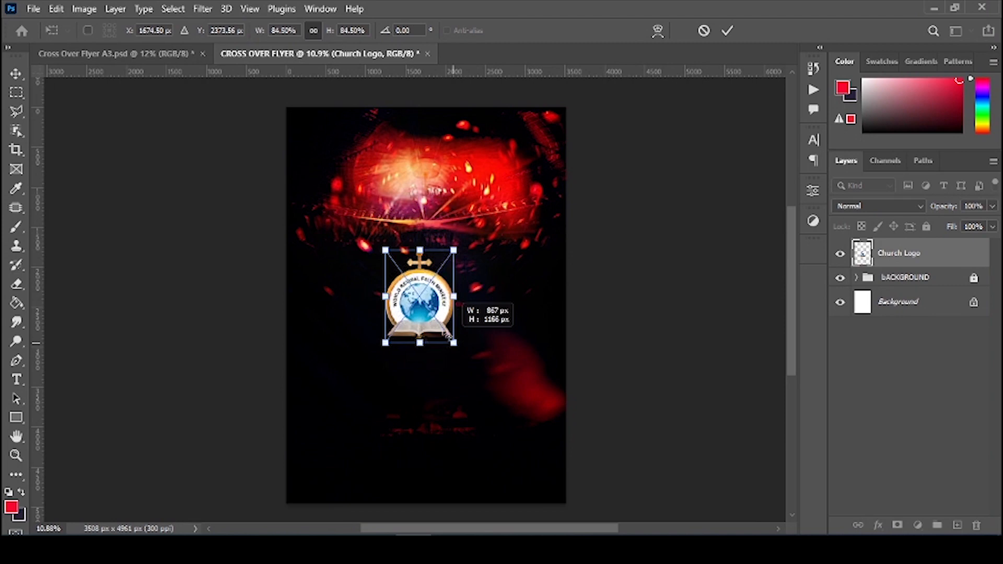
left_click_drag(465, 345, 441, 325)
left_click_drag(411, 270, 370, 148)
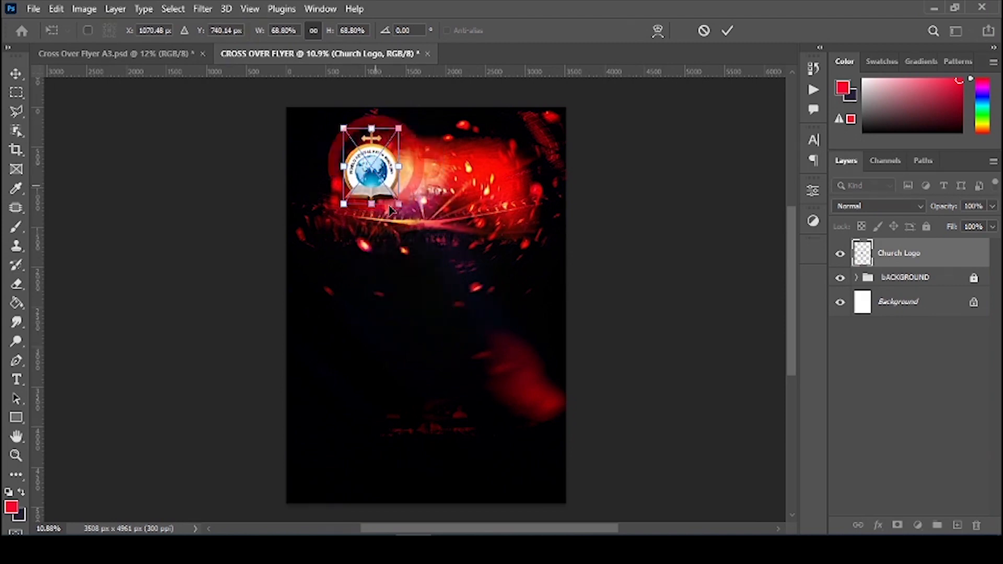
left_click_drag(400, 204, 378, 176)
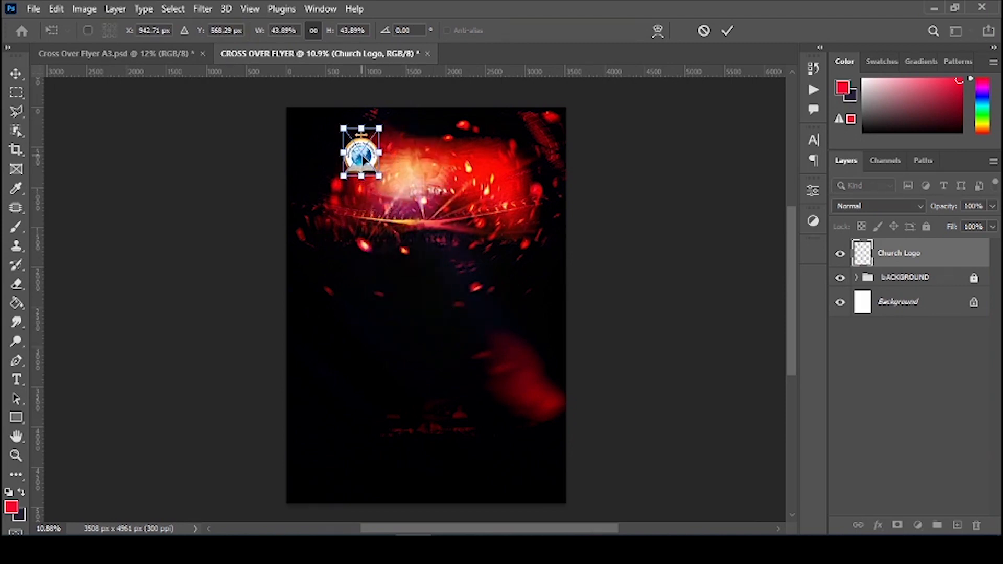
key("Return")
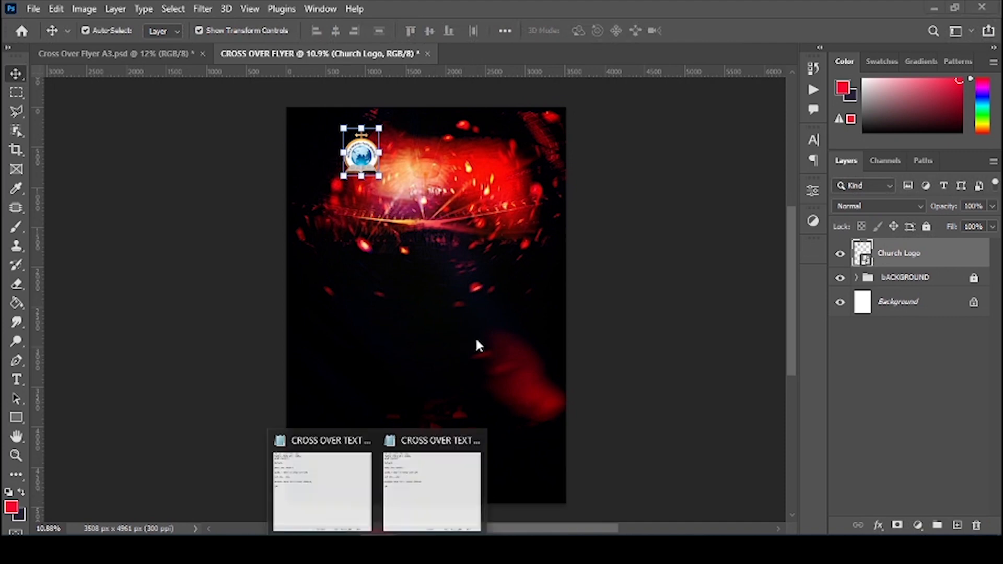
- Copy PAASOLO HOUSE INT'L CHURCH AGOGO DISTRICT from the CROSS OVER TEXT file in Notepad and paste it as horizontal text beside the logo in Photoshop
left_click(425, 448)
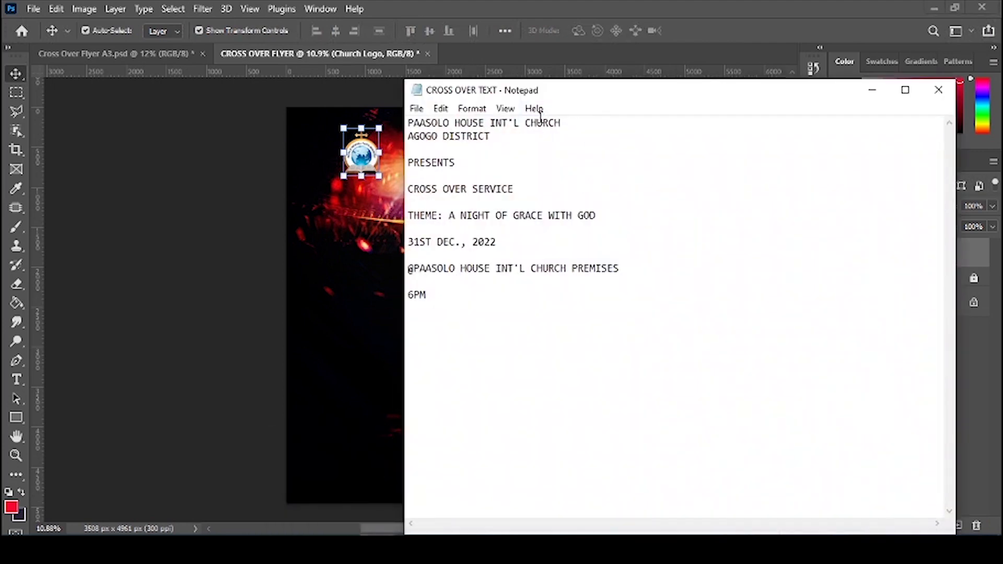
left_click_drag(501, 135, 360, 101)
key("ctrl+c")
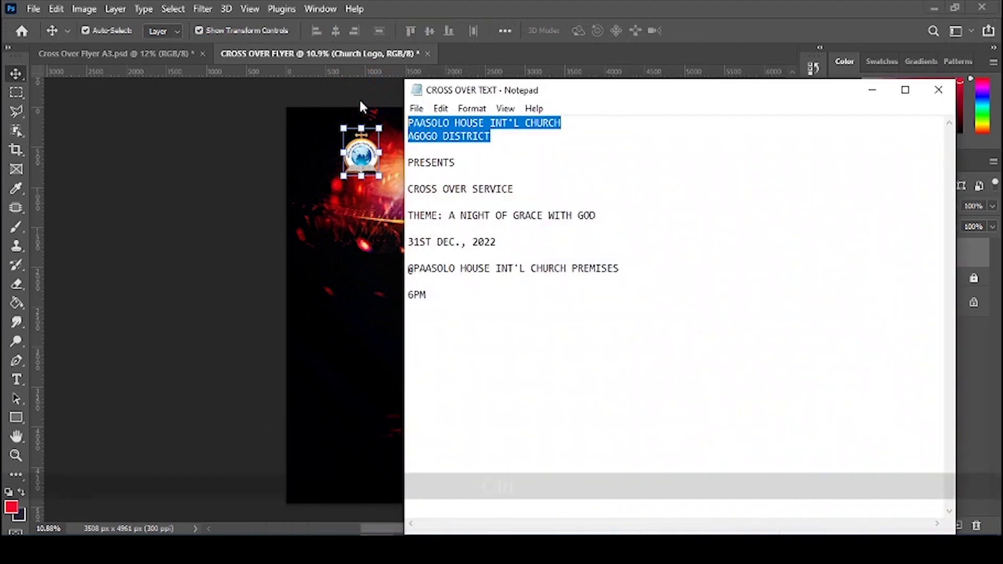
left_click(398, 376)
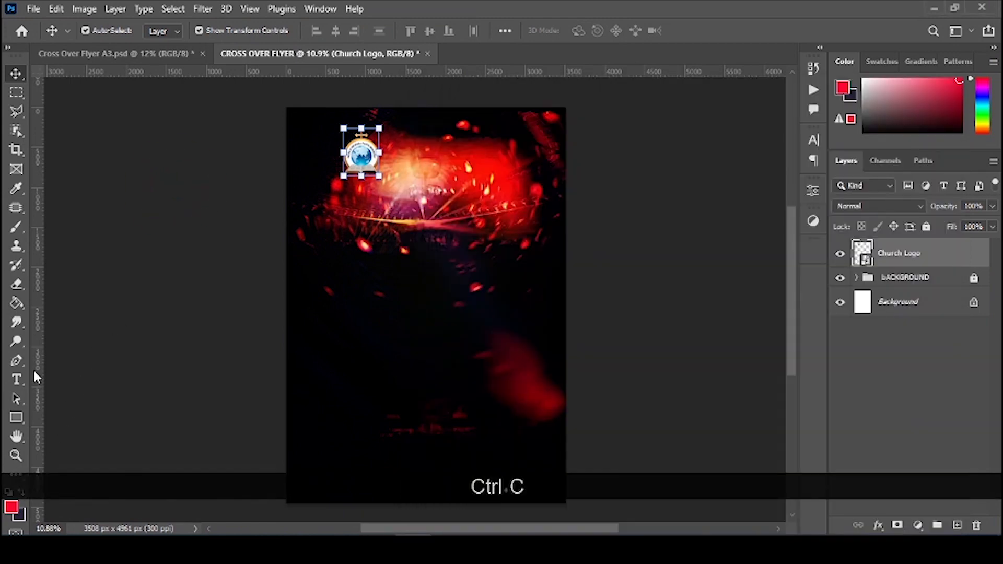
left_click(16, 380)
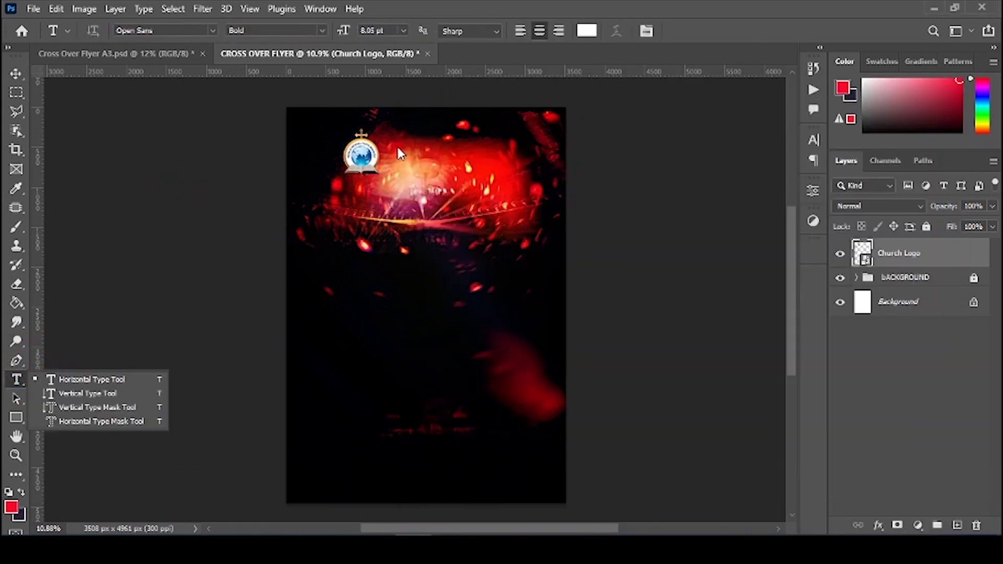
left_click(397, 147)
key("ctrl+v")
key("ctrl+a")
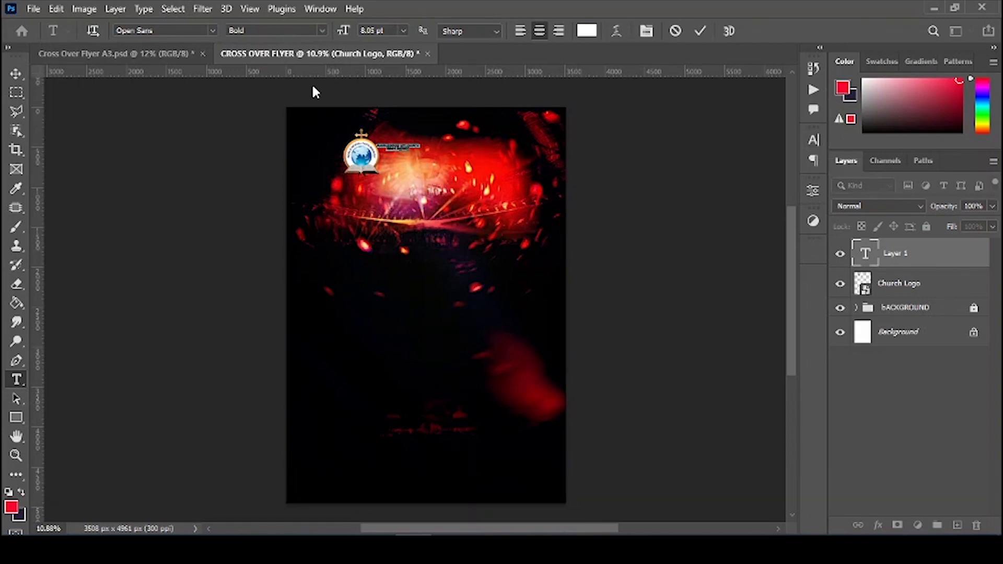
- Review the church name's character and paragraph settings, commit the text and keep its colour white (ffffff)
left_click(321, 9)
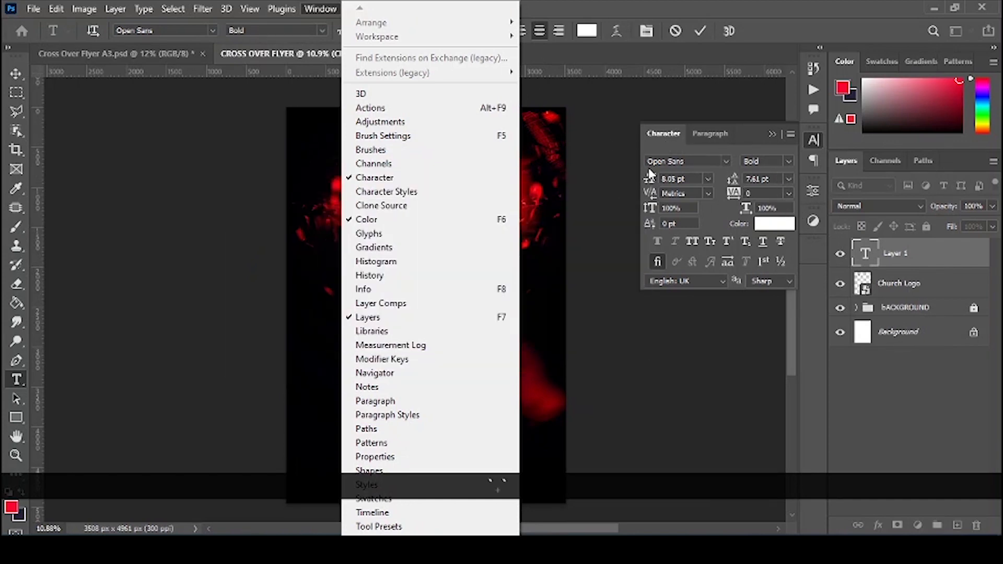
left_click(764, 177)
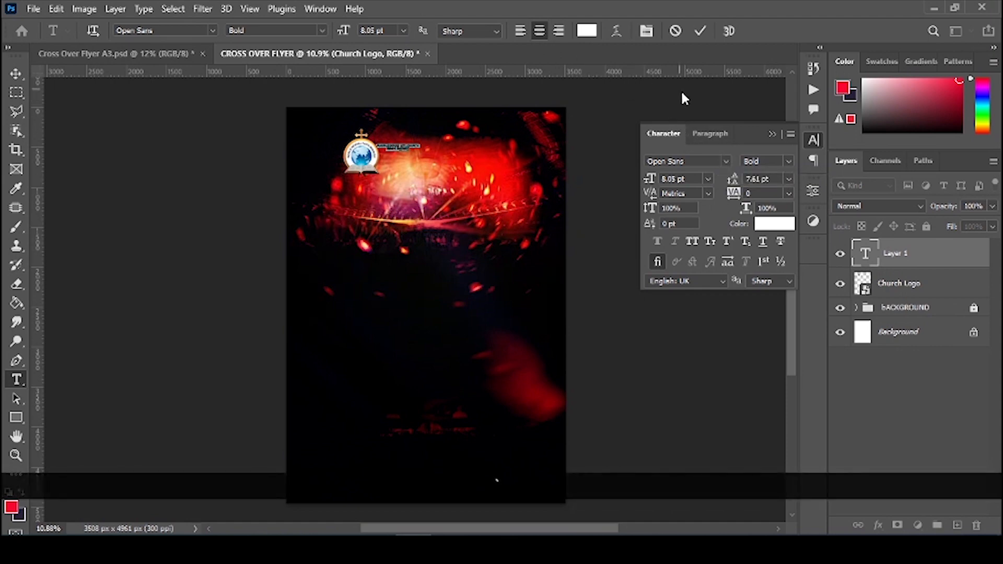
left_click(714, 135)
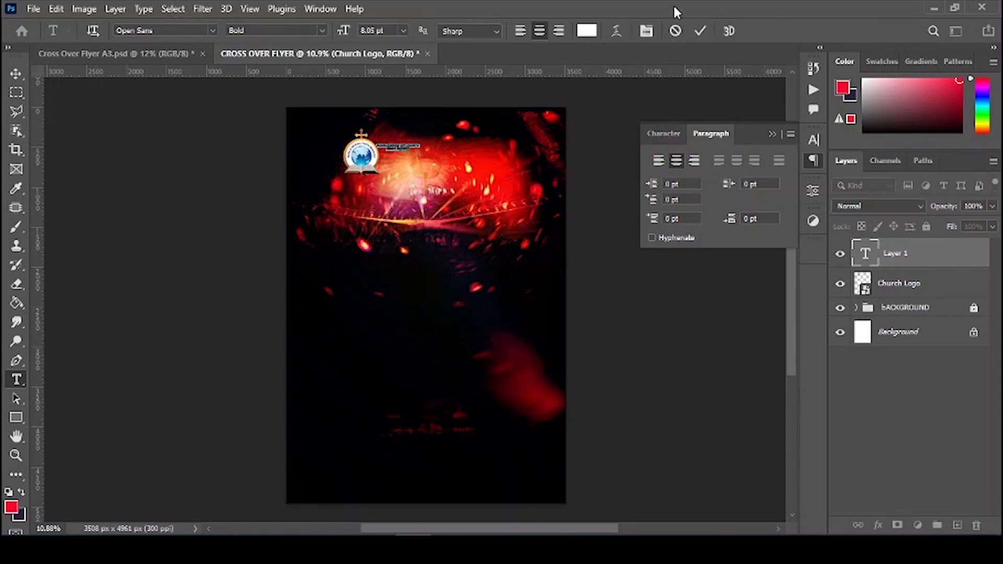
left_click(705, 30)
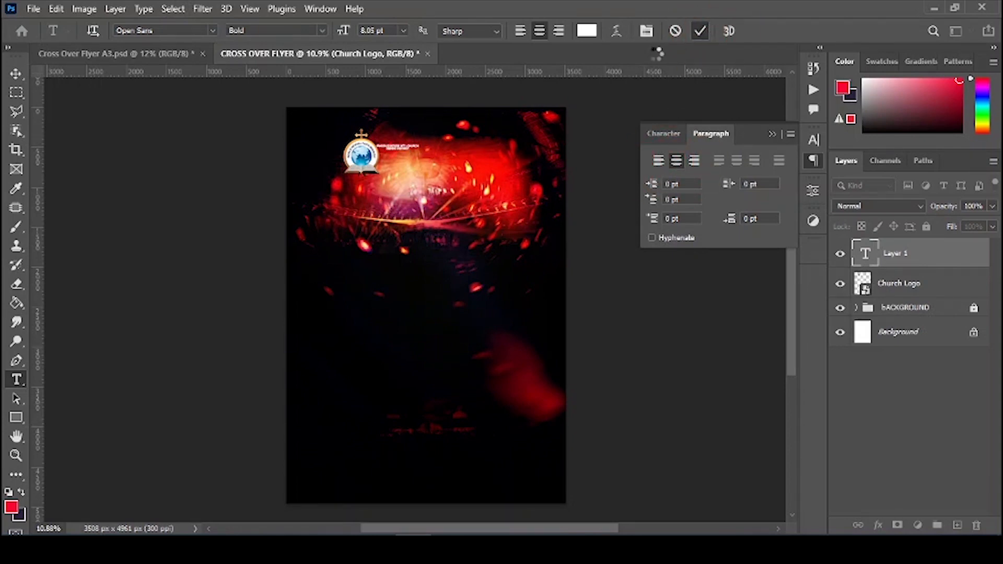
left_click(665, 137)
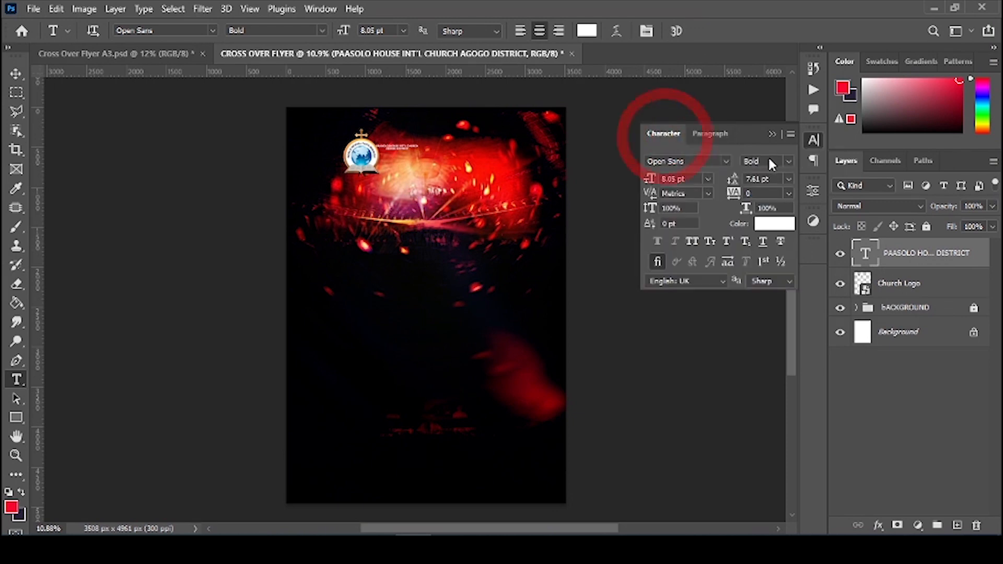
left_click(763, 225)
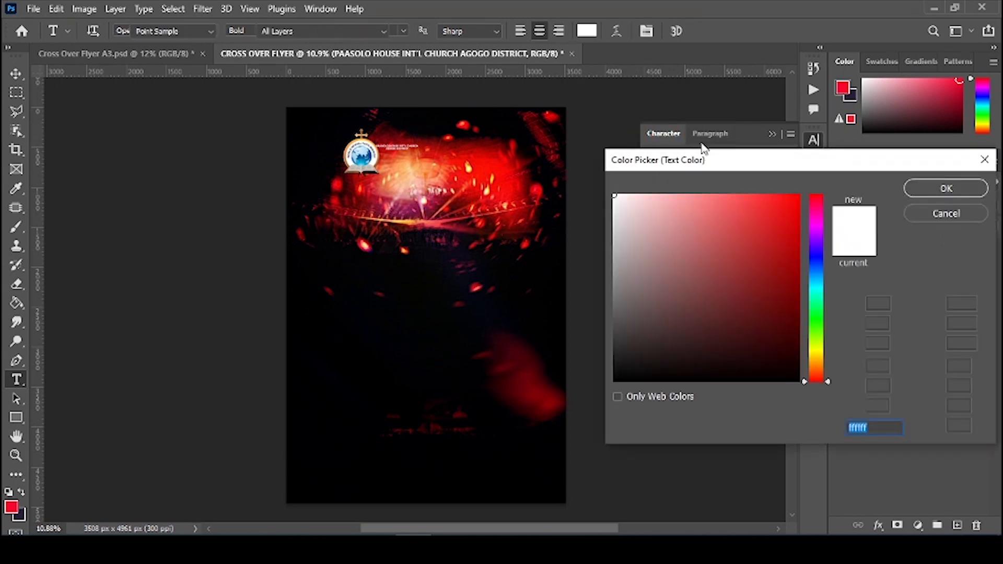
left_click(936, 188)
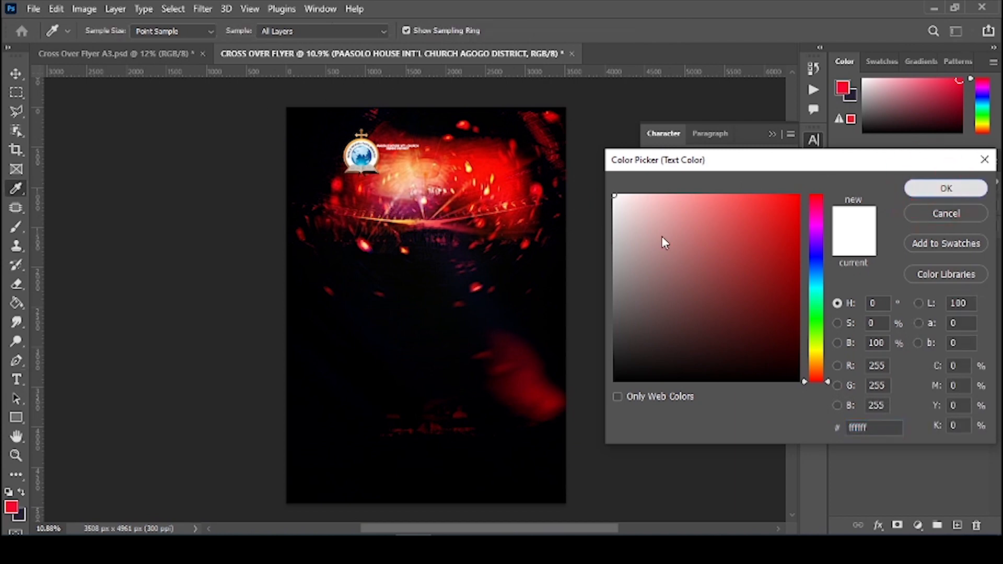
- Scale the church name text to 358.94% and set its tracking to -20
left_click(26, 74)
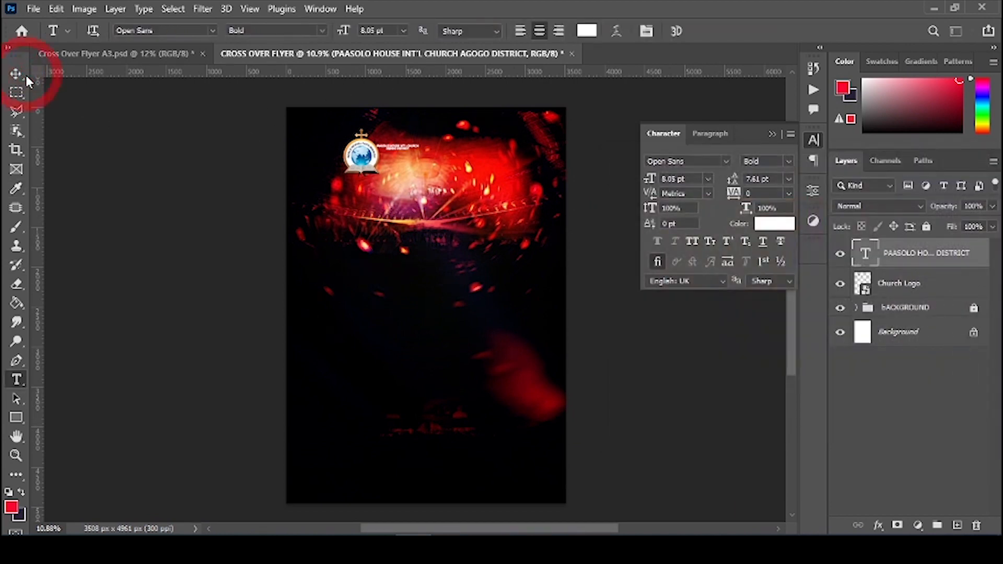
left_click_drag(418, 153, 521, 193)
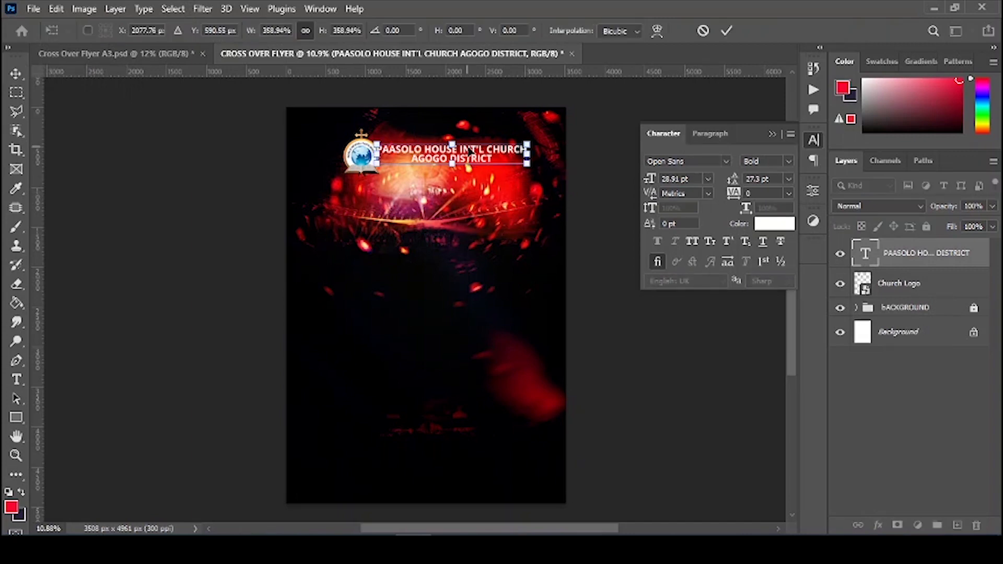
key("Return")
scroll(477, 146, "up", 2)
left_click_drag(483, 190, 486, 201)
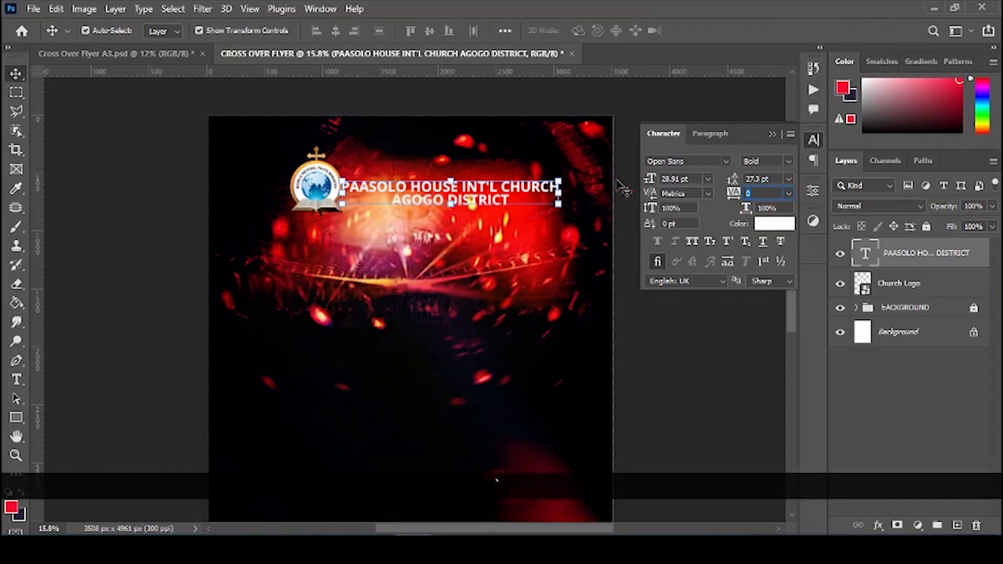
type("-20")
key("Return")
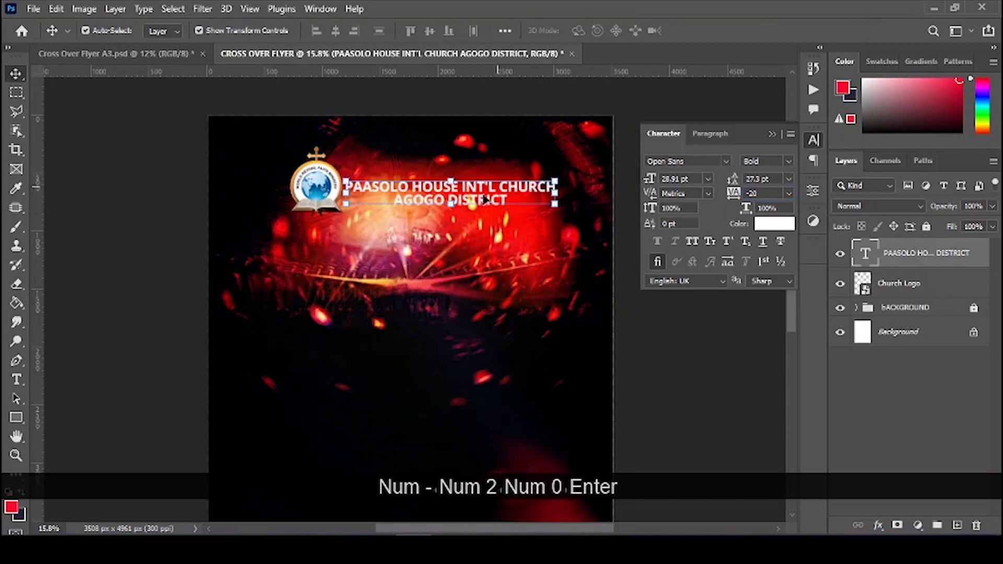
- Move the church name below the logo, then move the logo above the middle of the text and shrink it from its centre
left_click_drag(499, 189, 449, 225)
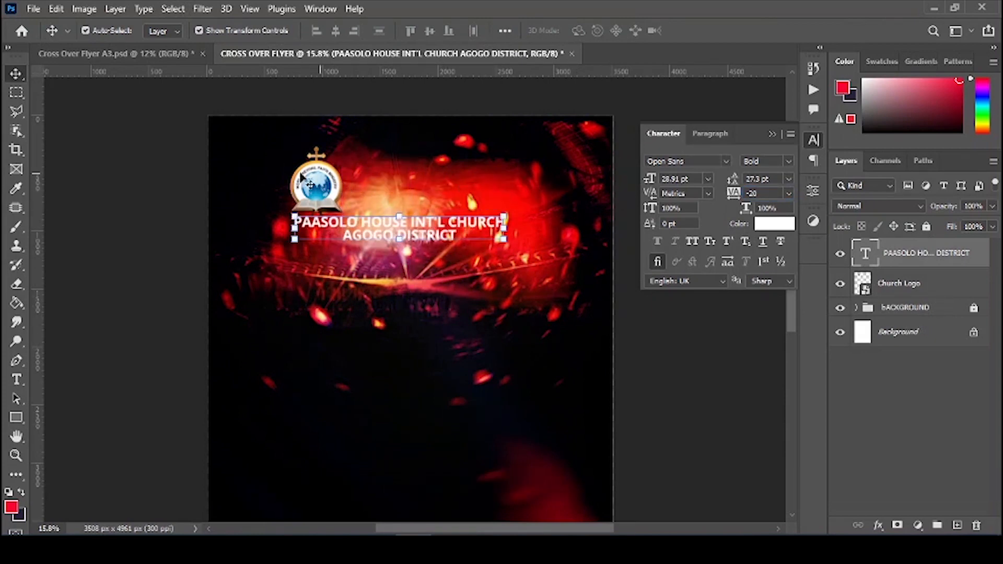
left_click_drag(308, 187, 402, 174)
left_click_drag(435, 136, 433, 140, "alt")
key("Return")
- Shrink the church name text from its centre to 25.89 pt beneath the logo
left_click(431, 221)
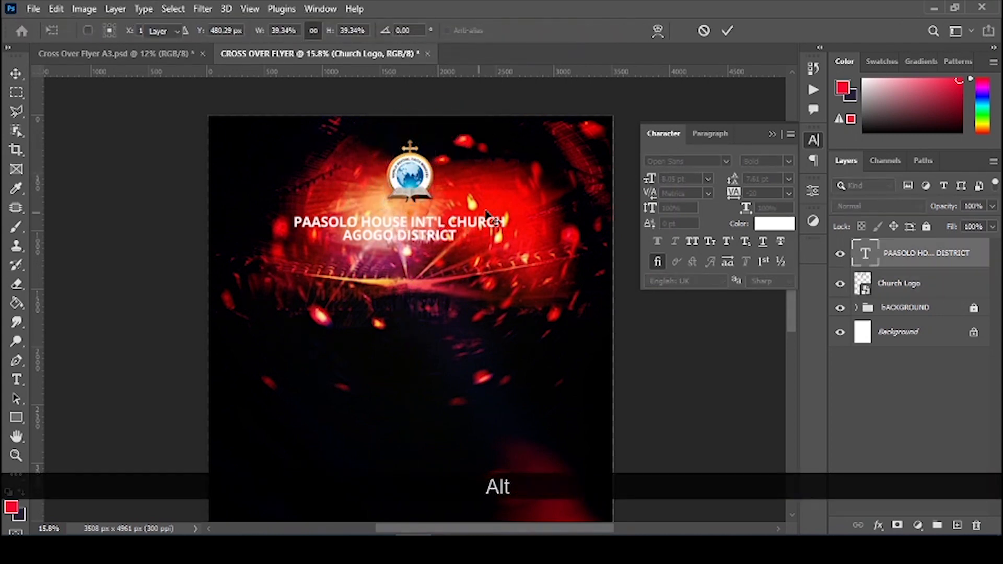
left_click_drag(500, 215, 494, 219, "alt")
key("Return")
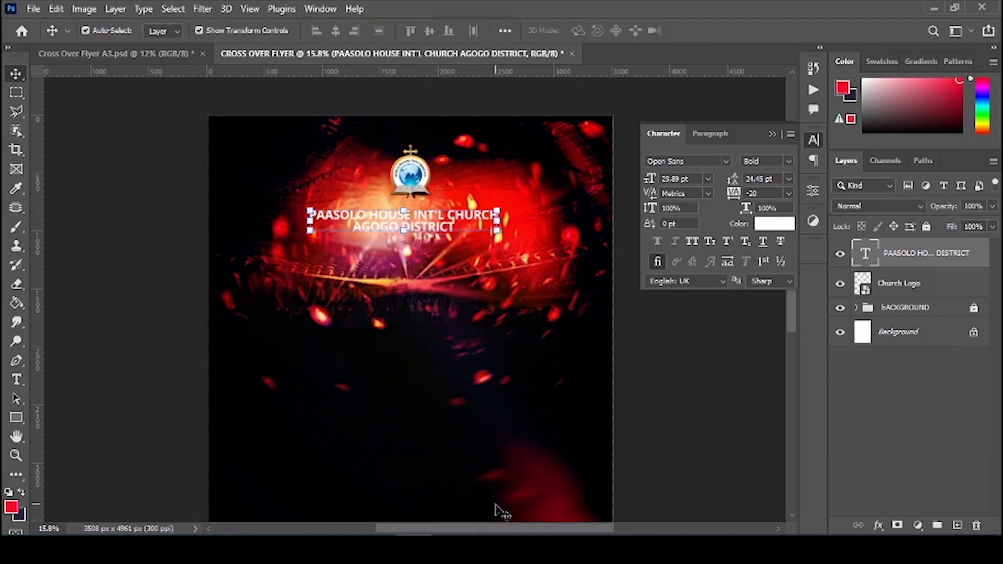
mouse_move(485, 534)
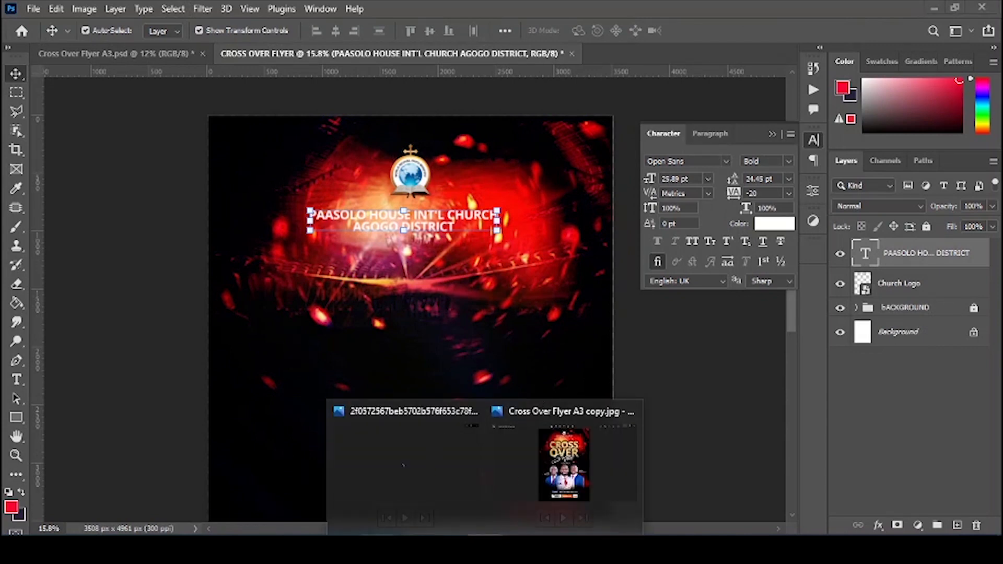
- Copy PRESENTS from the CROSS OVER TEXT notes in Notepad and paste it as new text below the church name on the flyer
mouse_move(377, 534)
left_click(431, 486)
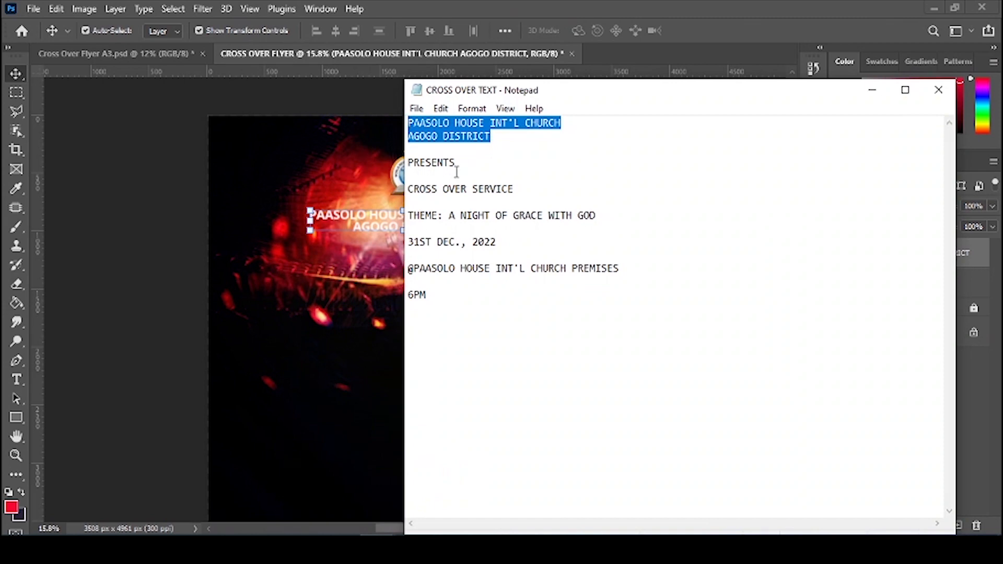
left_click_drag(455, 163, 408, 162)
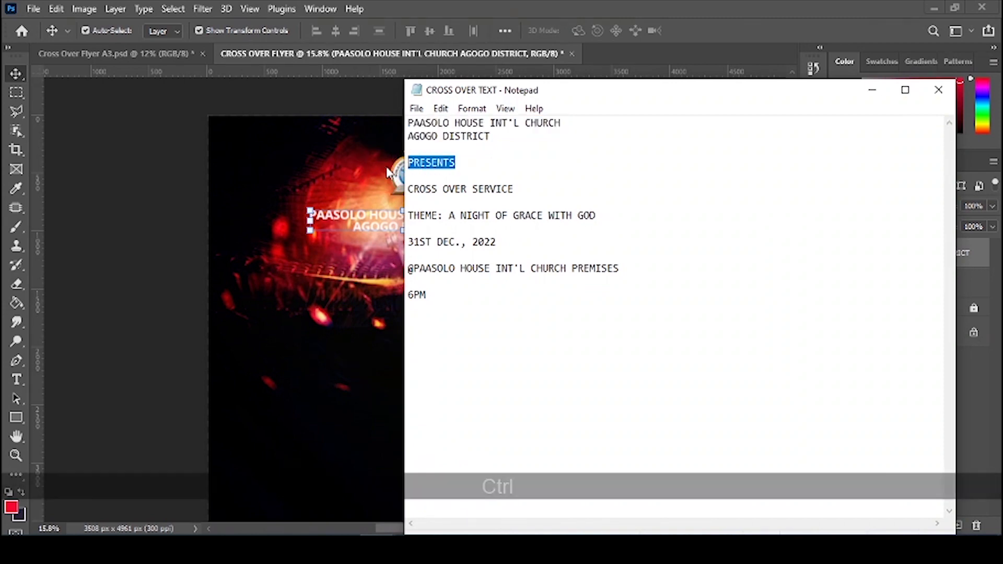
key("ctrl+c")
left_click(158, 264)
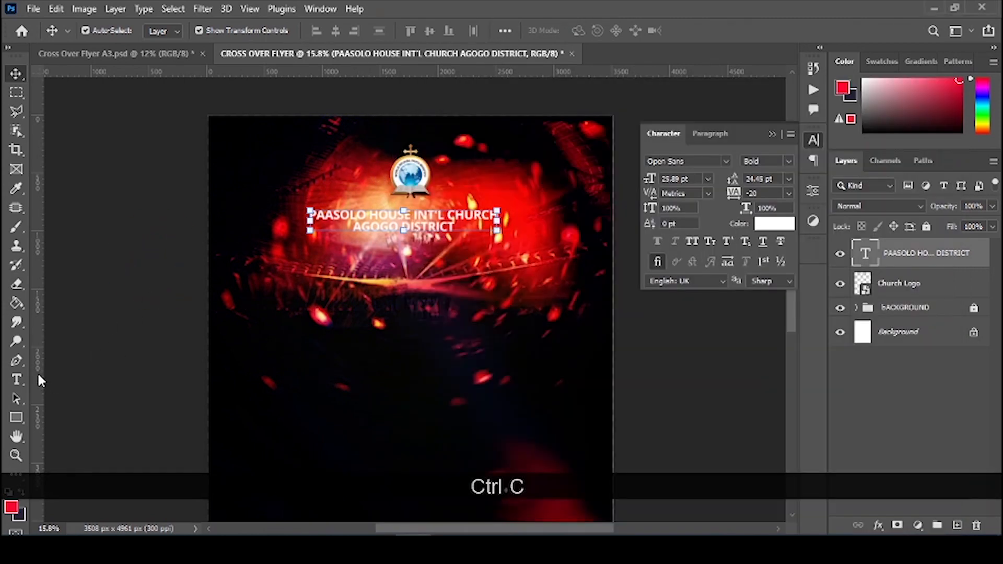
left_click(16, 379)
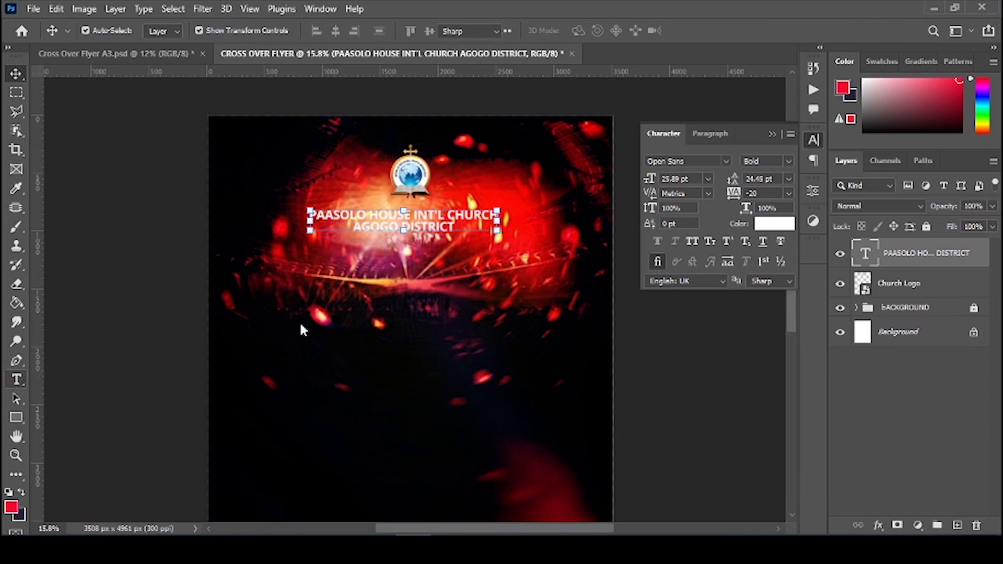
left_click(353, 250)
key("ctrl+v")
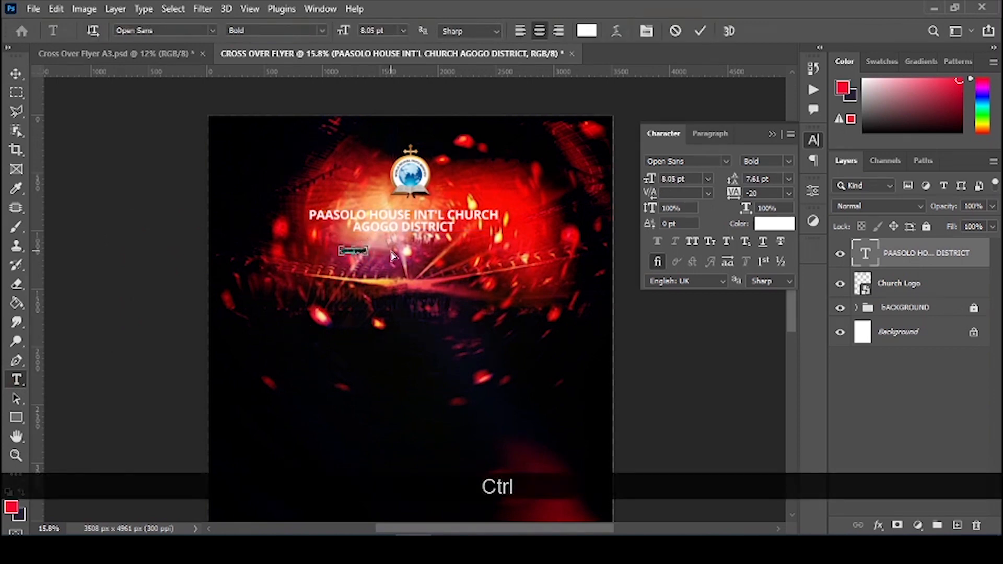
- Set the PRESENTS text's tracking to 1060 and its font size to 15 pt
key("ctrl+a")
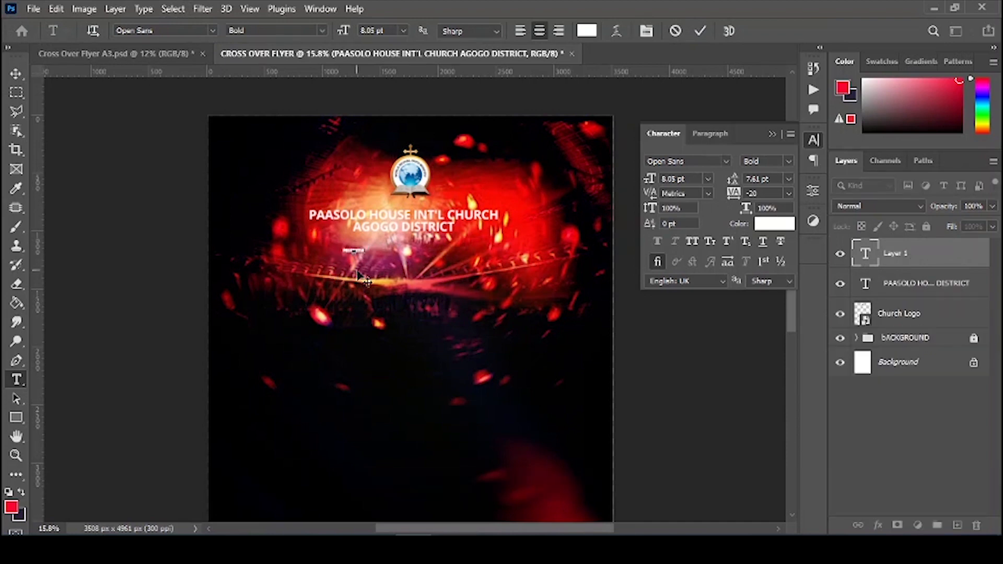
left_click(692, 241)
left_click_drag(735, 201, 764, 201)
left_click(354, 249)
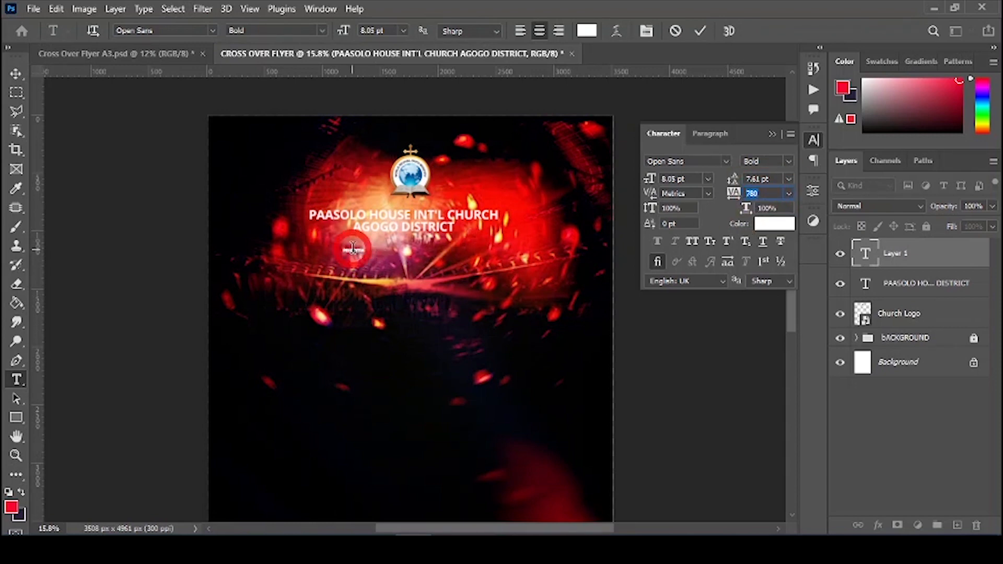
key("ctrl+a")
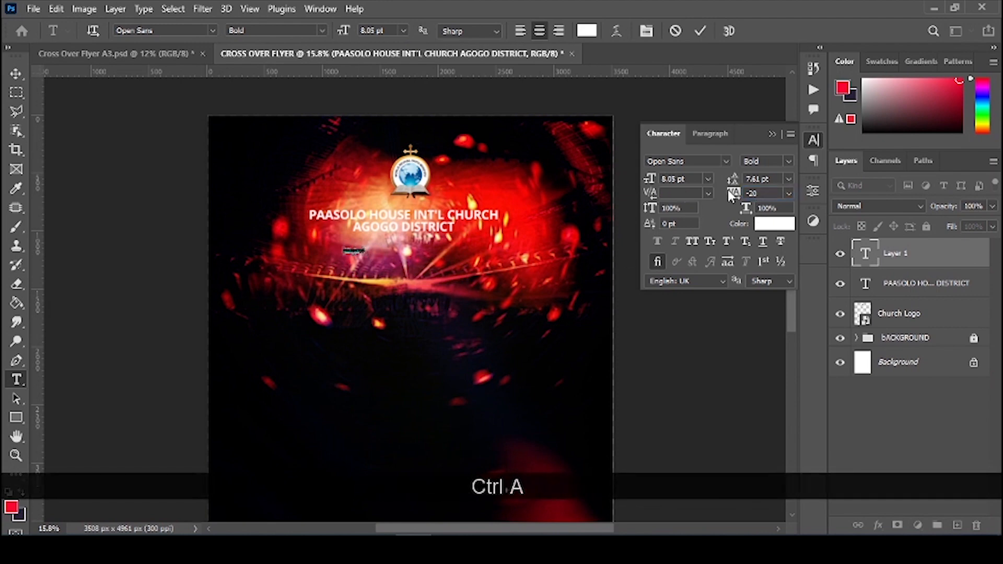
left_click_drag(770, 194, 765, 196)
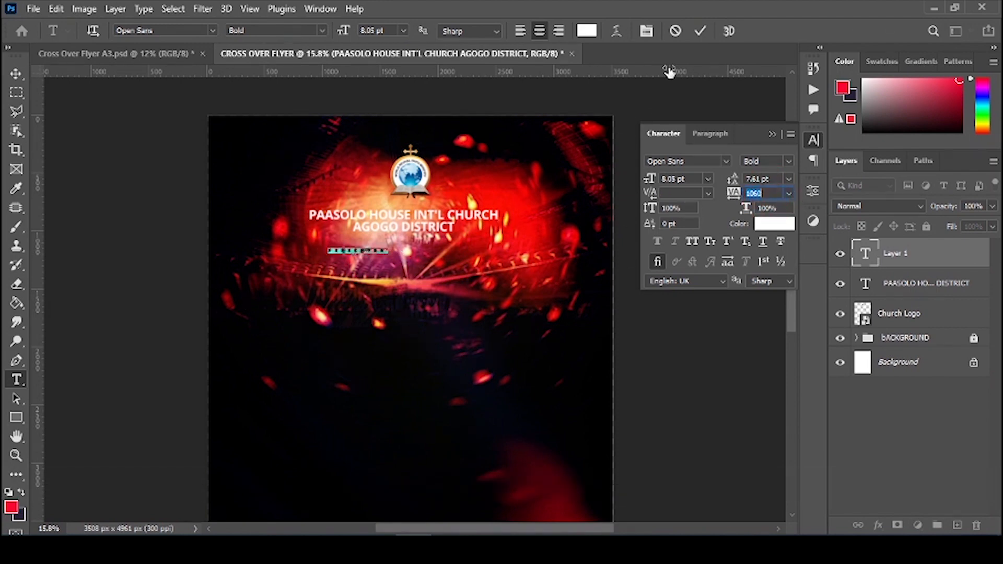
left_click_drag(693, 178, 568, 175)
type("15")
key("Return")
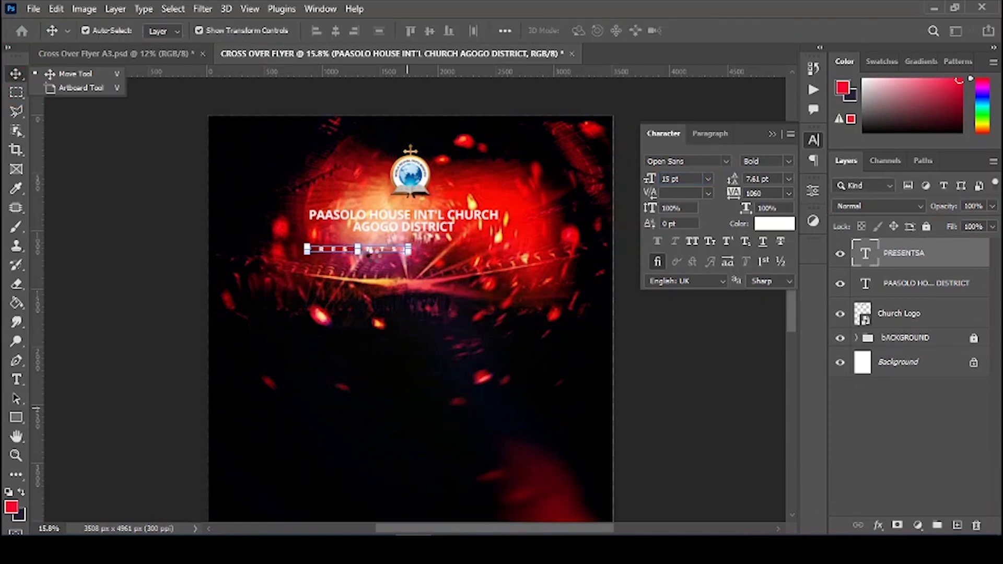
- Select the logo, church name and PRESENTS text together, centre them horizontally on the canvas and clear the canvas selection
left_click_drag(341, 93, 496, 325)
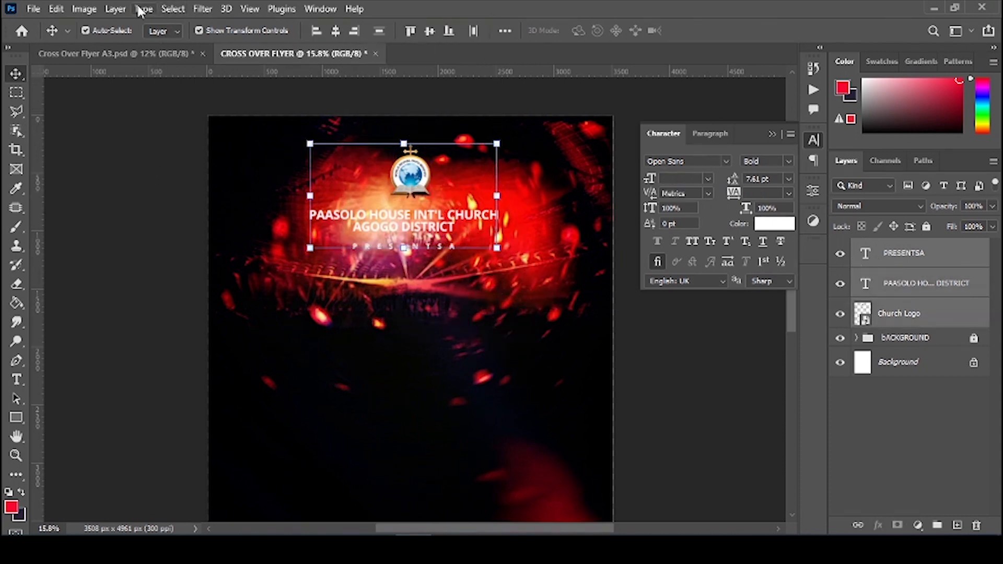
left_click(175, 11)
left_click(204, 23)
left_click(336, 31)
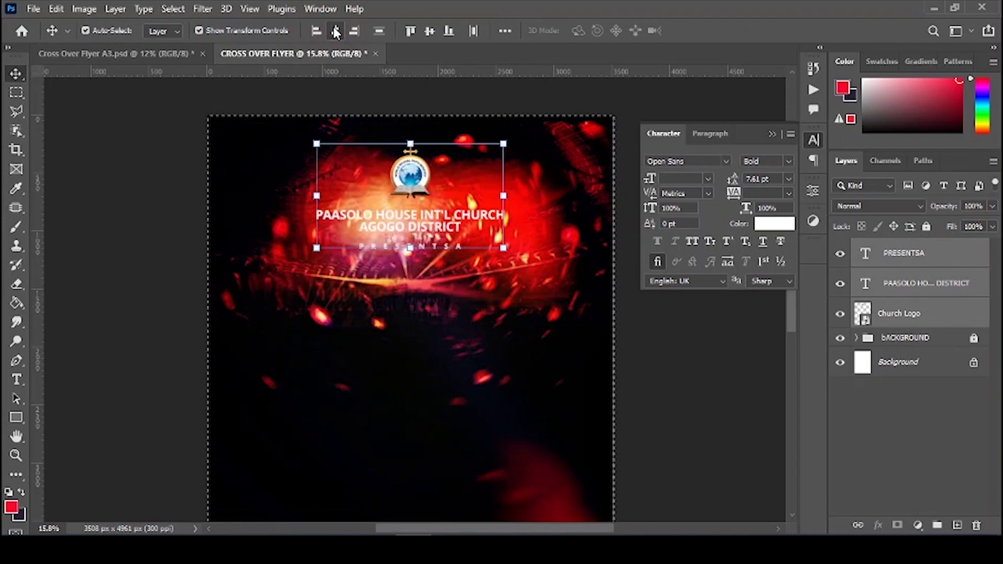
left_click(183, 7)
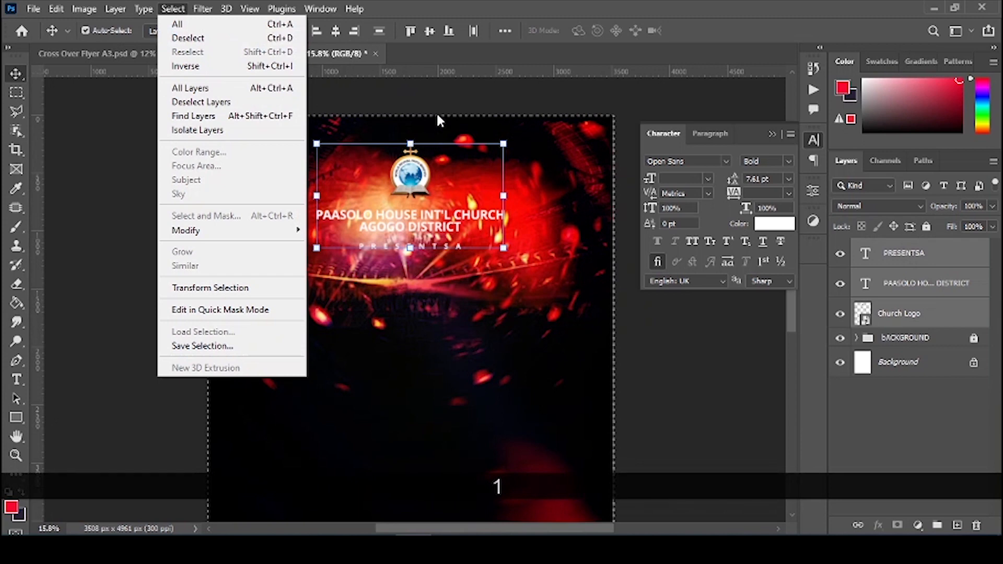
left_click(440, 90)
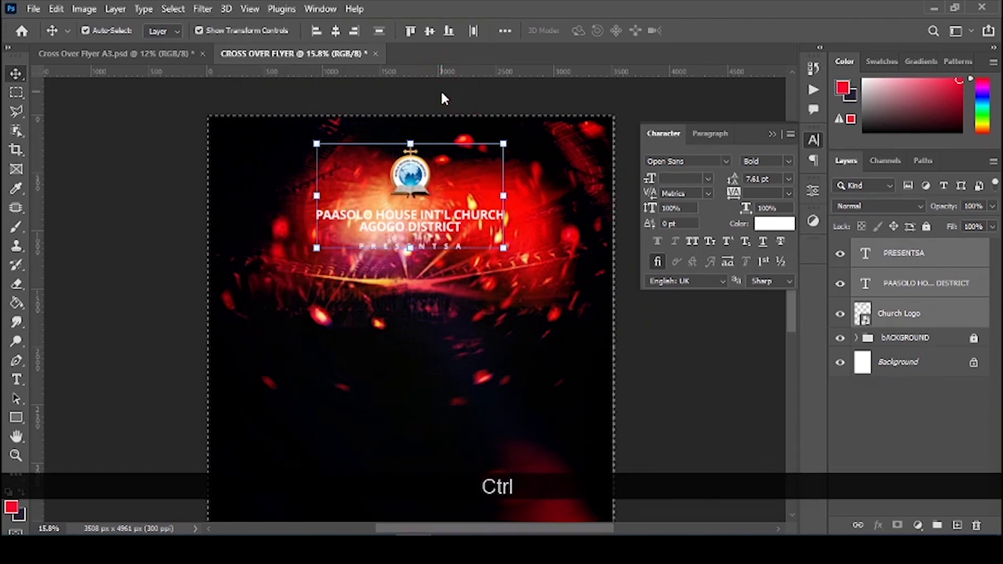
key("ctrl+d")
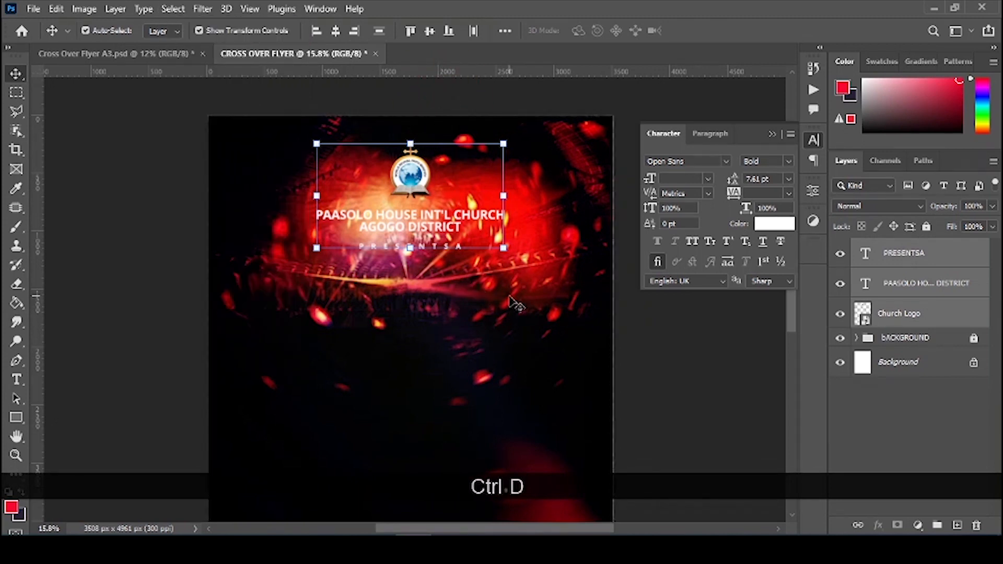
- Nudge the logo, church name and PRESENTS text upward together toward the flyer's upper edge
key("Up")
key("Up")
key("Up")
key("Up")
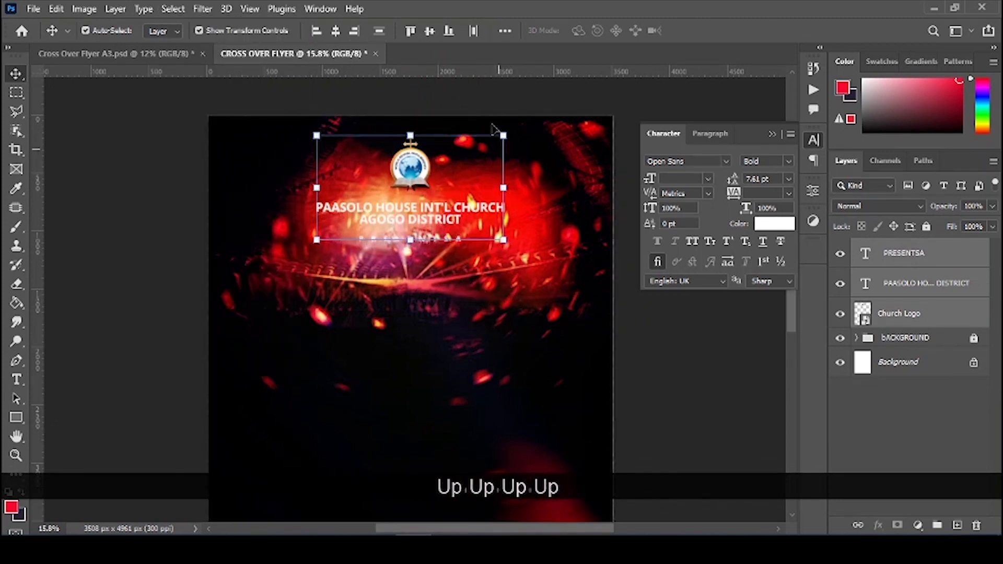
key("Up")
key("Up")
key("Up")
key("Up")
key("Up")
key("Up")
key("Up")
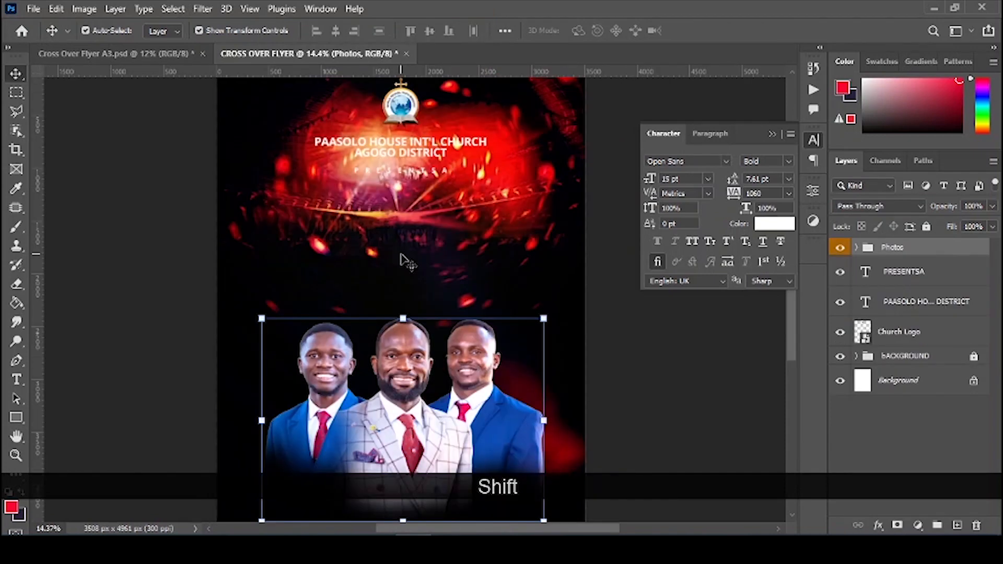
- Undo the last change to the flyer and review the title layout in the finished Cross Over Flyer A3.psd
scroll(423, 423, "down", 2)
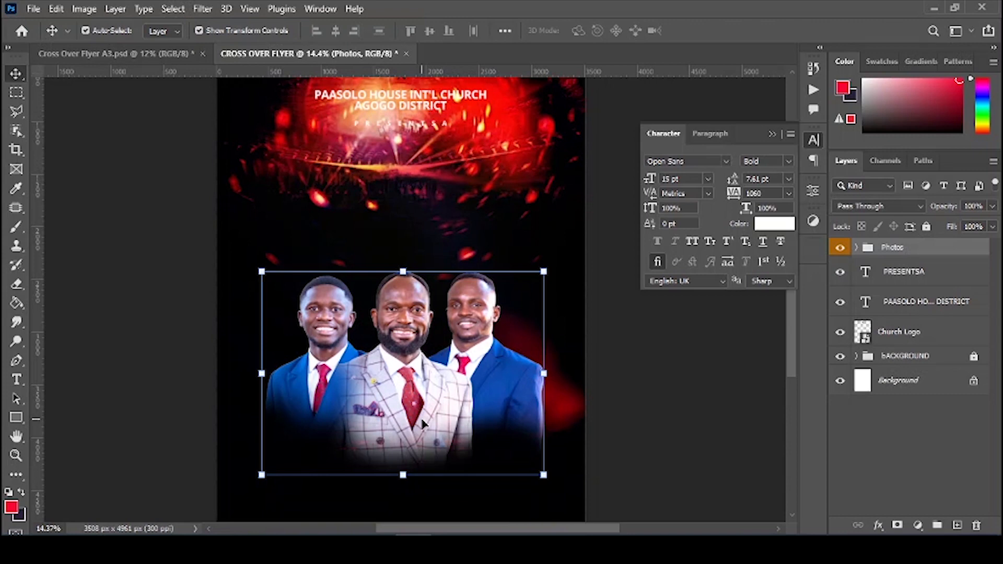
key("ctrl+z")
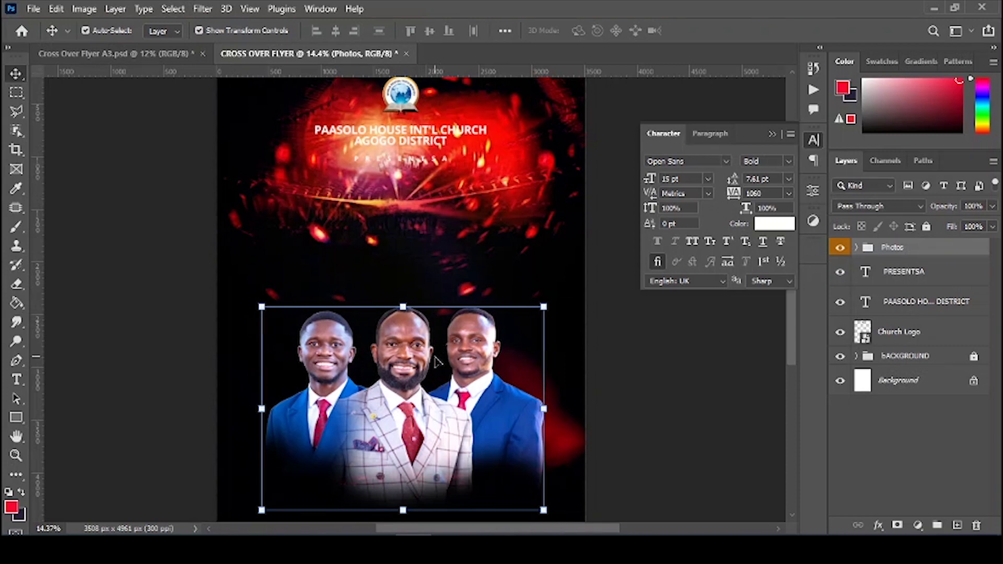
left_click(650, 334)
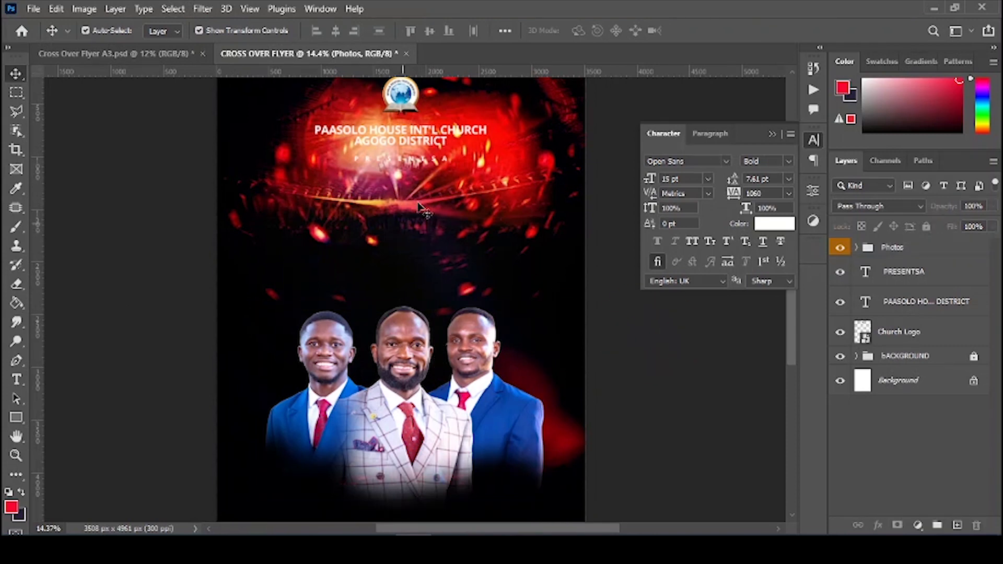
left_click(117, 52)
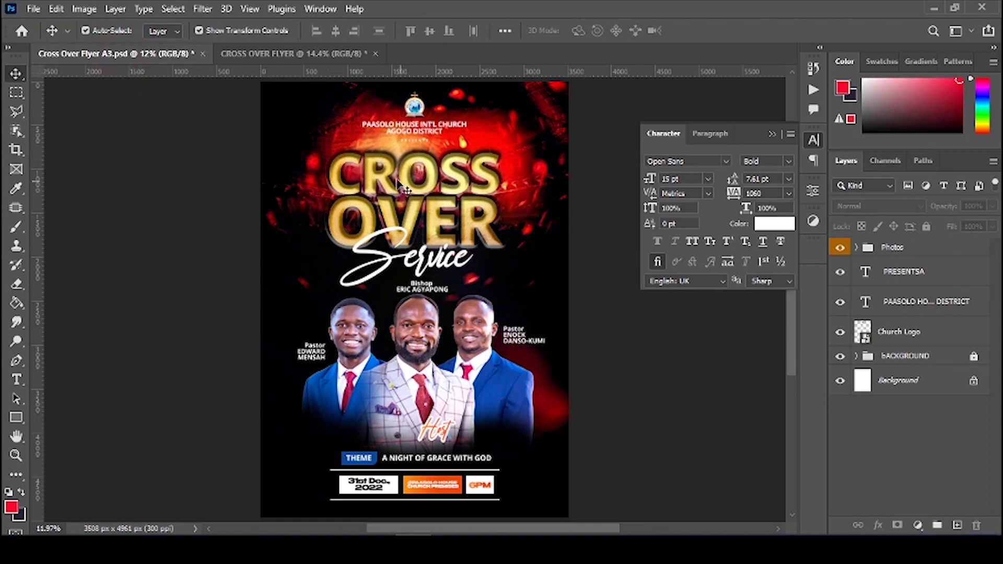
left_click(298, 52)
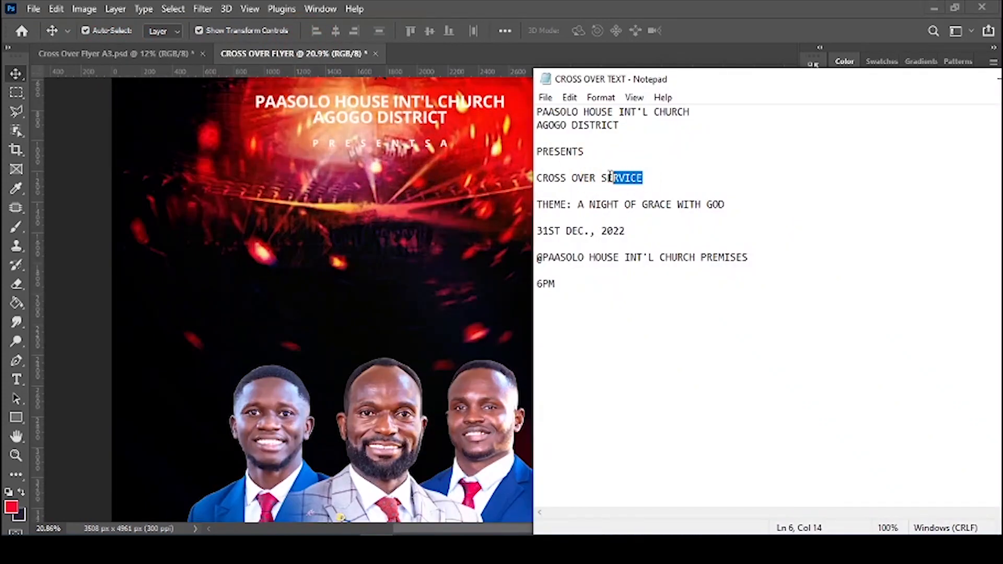
- Copy CROSS OVER from the Notepad notes and paste it as new text below the PRESENTS line on the flyer
left_click_drag(597, 178, 517, 181)
key("ctrl+c")
left_click(81, 315)
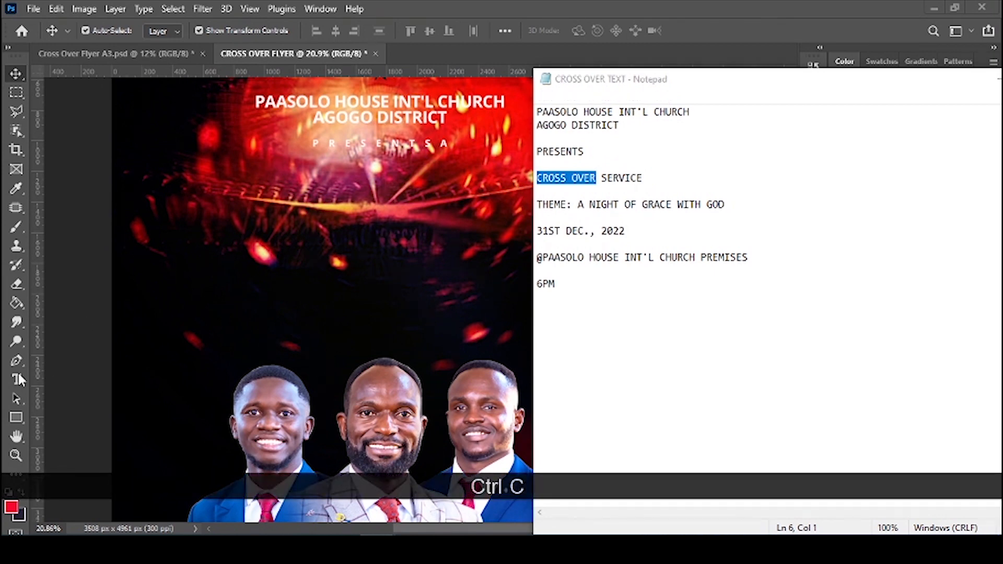
left_click(17, 382)
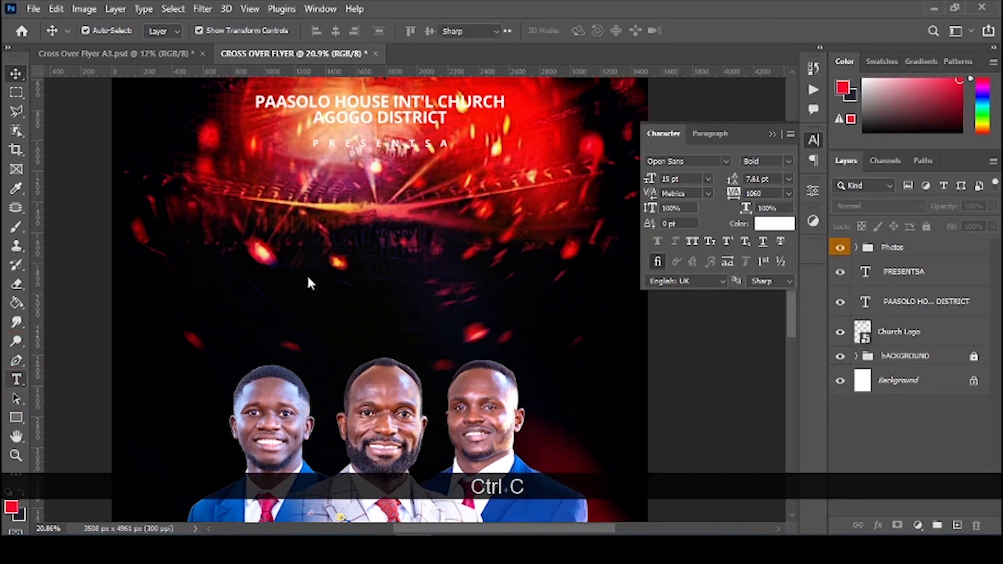
left_click(302, 192)
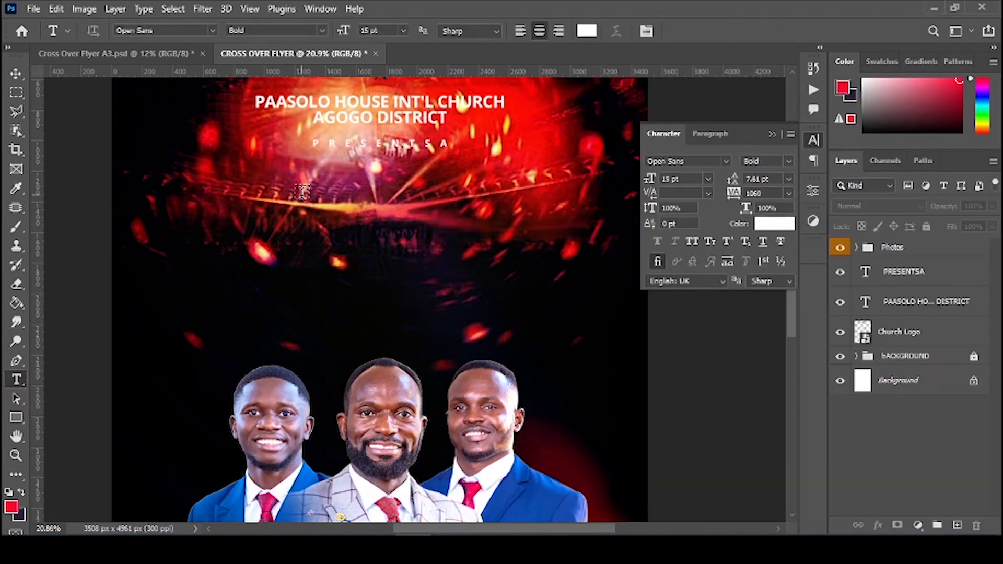
key("ctrl+v")
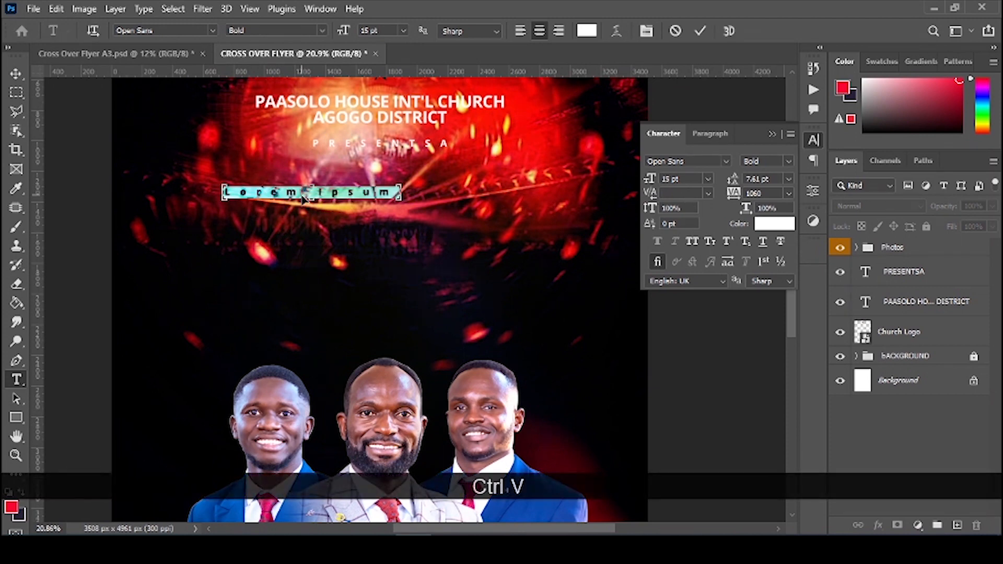
- Cut OVER out of the pasted title so the text reads only CROSS, all in capitals
key("ctrl+a")
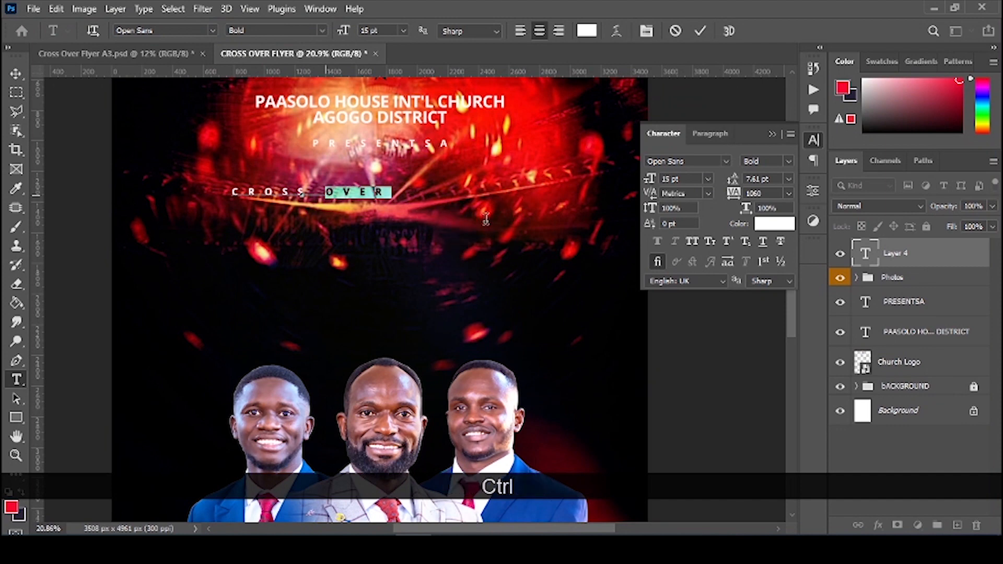
key("ctrl+x")
key("BackSpace")
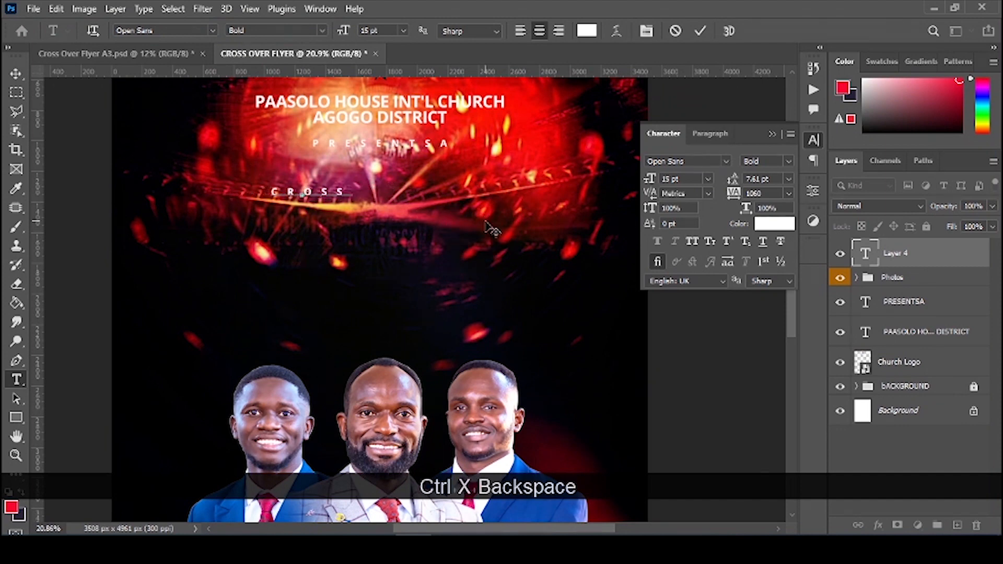
key("BackSpace")
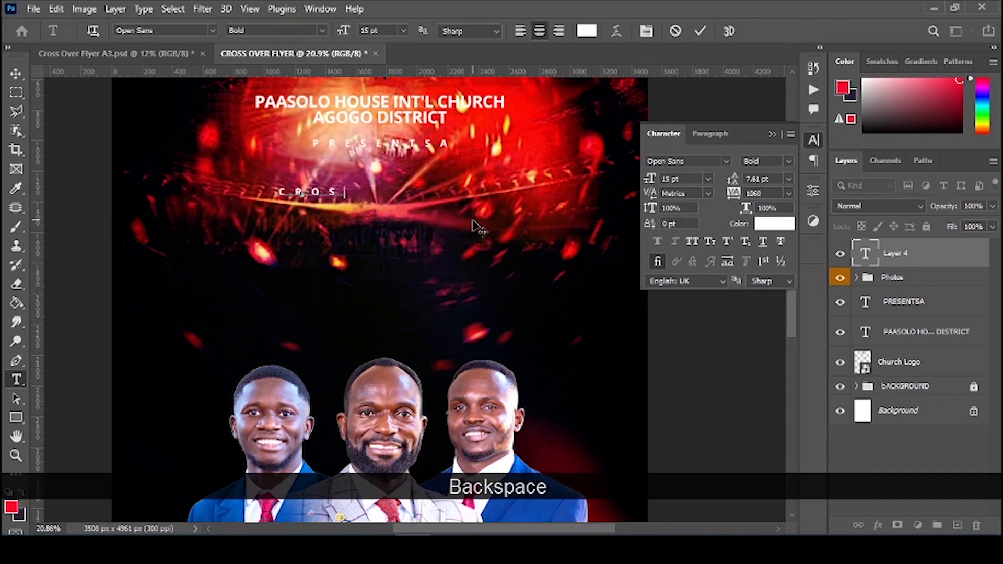
type("S")
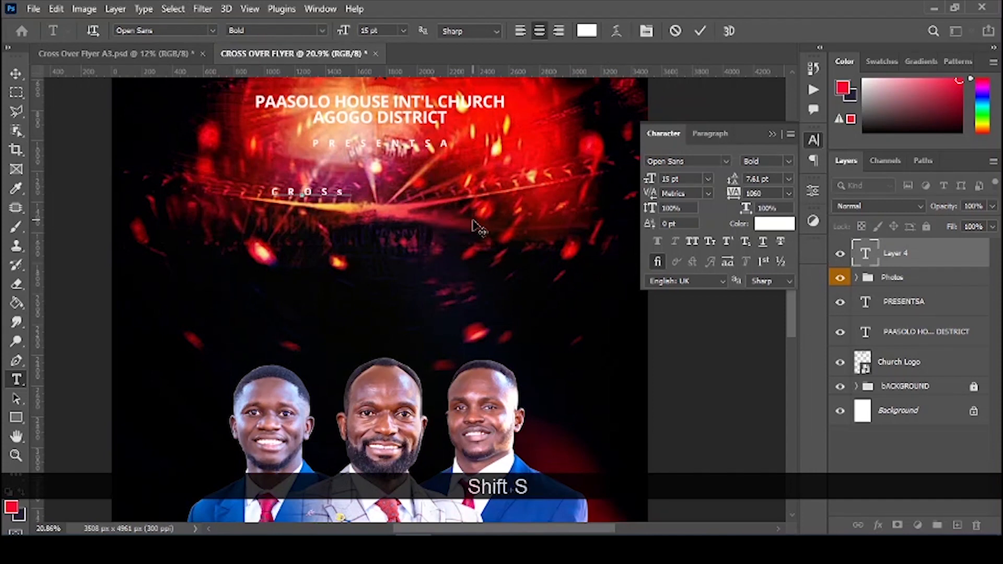
key("BackSpace")
type("S")
- Set the tracking of the whole CROSS text to -40
key("ctrl+a")
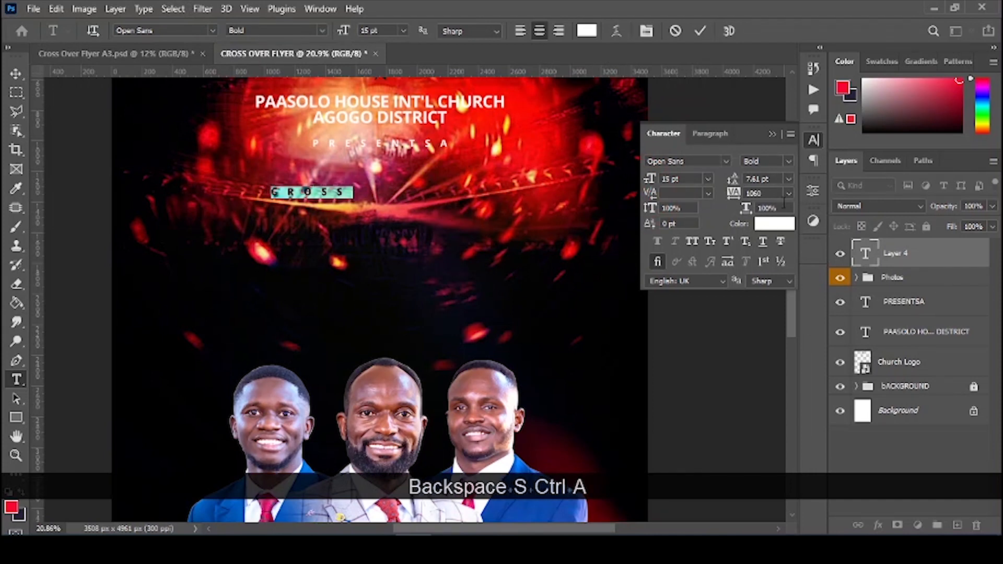
key("Tab")
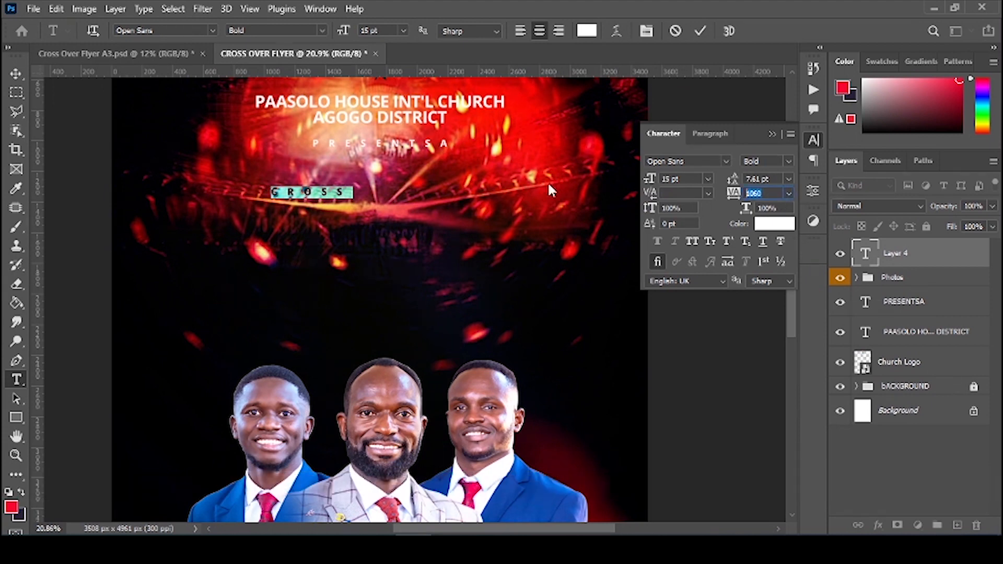
type("-40")
key("ctrl+Return")
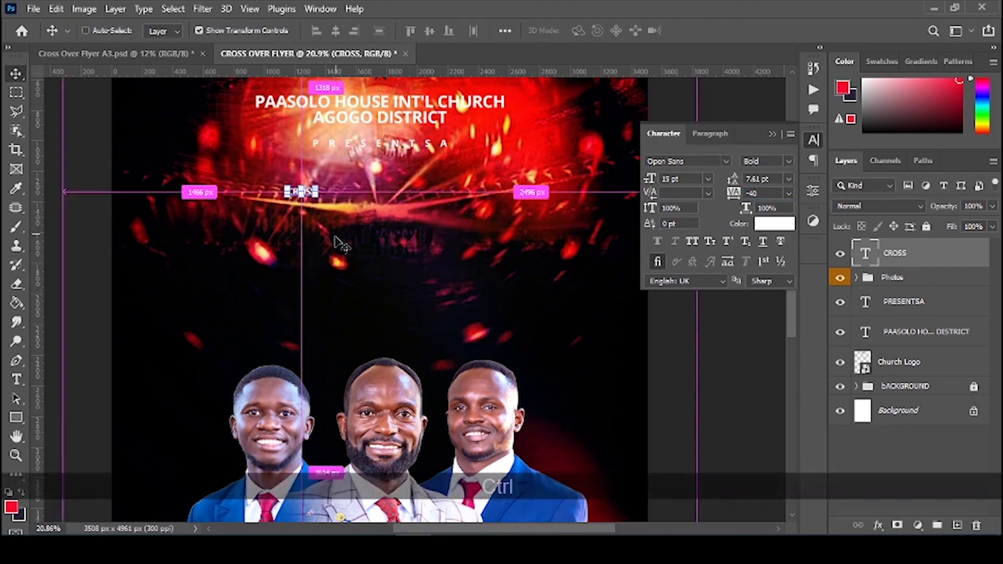
- Enlarge the CROSS text to about 162 pt and place it just below the PRESENTS line
key("ctrl+t")
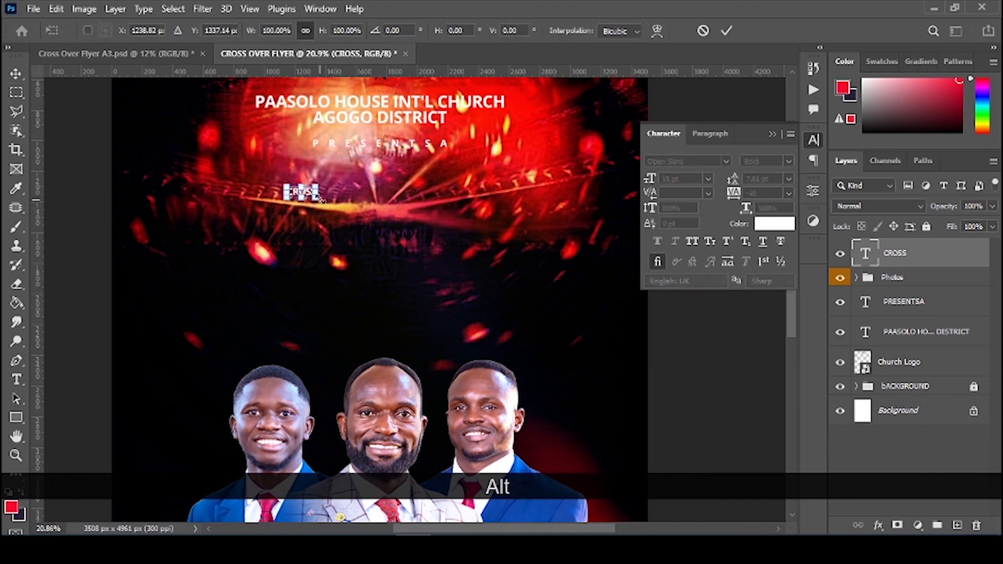
left_click_drag(318, 199, 459, 254)
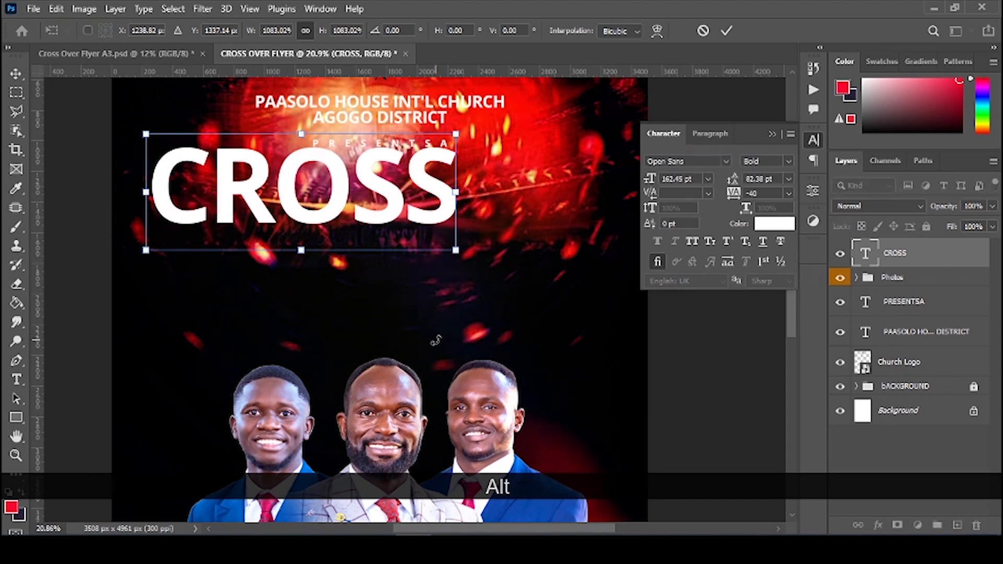
mouse_move(450, 219)
left_mouse_down()
mouse_move(486, 232)
mouse_move(451, 216)
left_mouse_up()
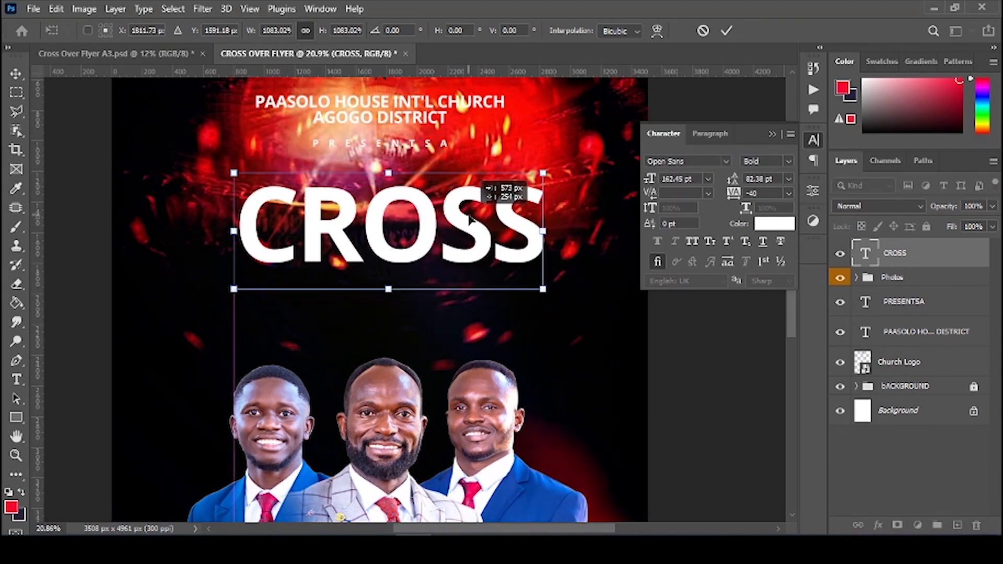
key("Return")
- Change the CROSS title to Open Sans ExtraBold and scale it down to about 135 pt beneath the PRESENTS line
left_click(786, 163)
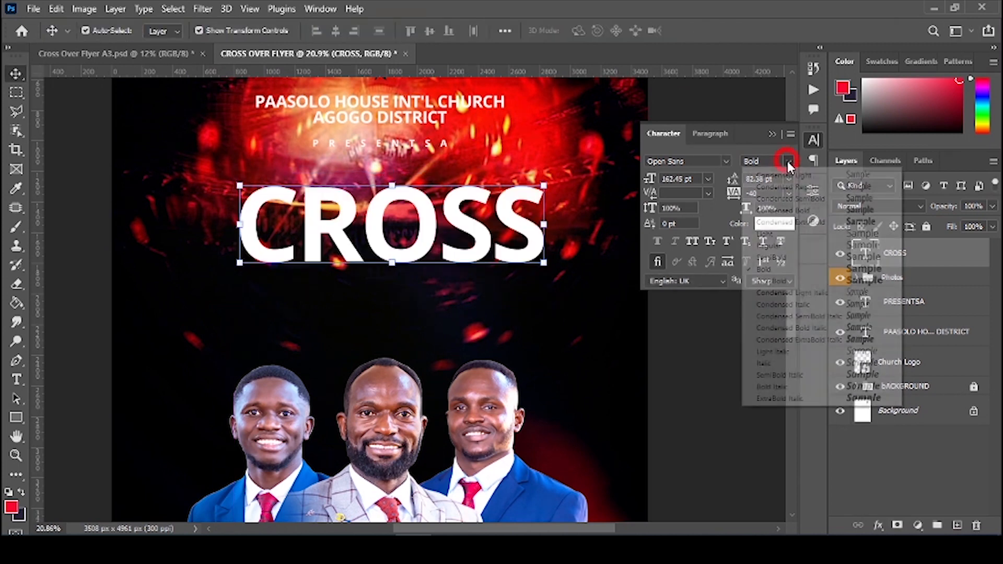
left_click(769, 280)
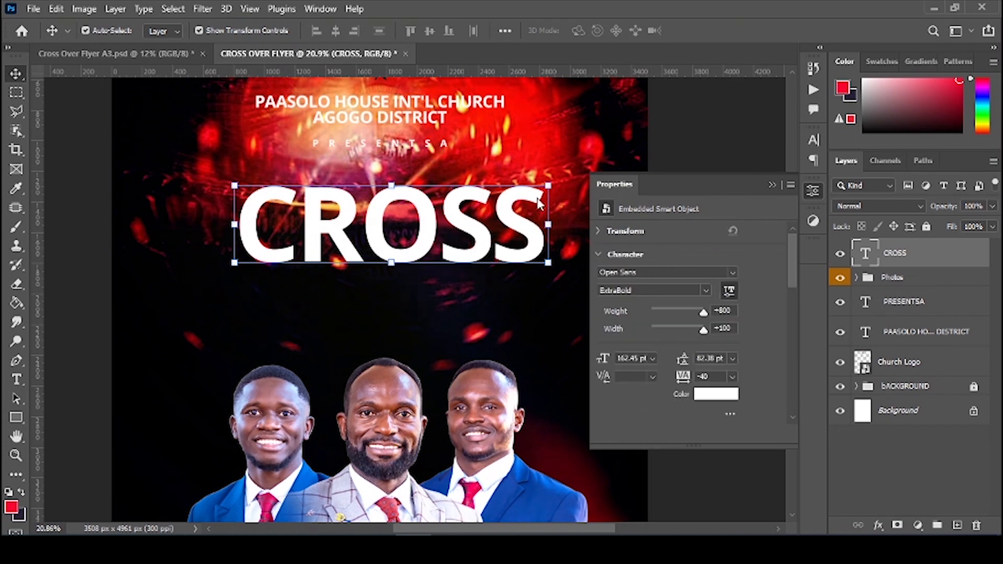
key("ctrl+t")
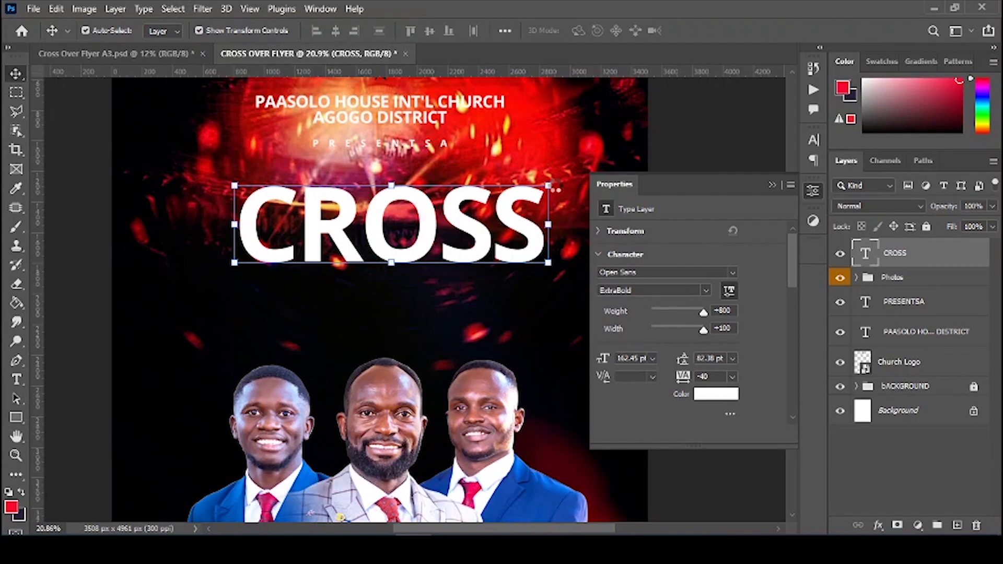
left_click_drag(538, 176, 519, 174)
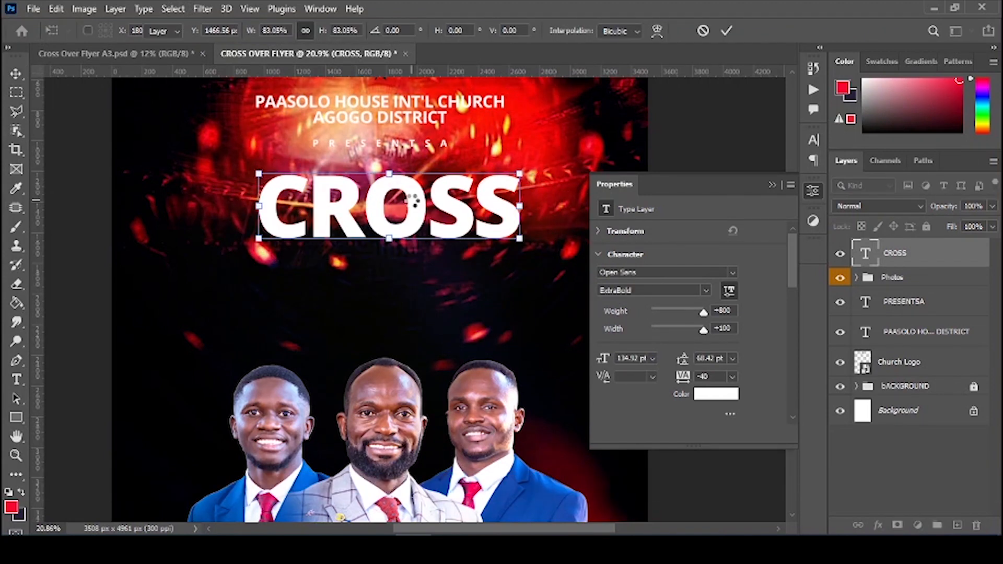
- Centre the CROSS title horizontally on the whole canvas and clear the selection
key("ctrl+a")
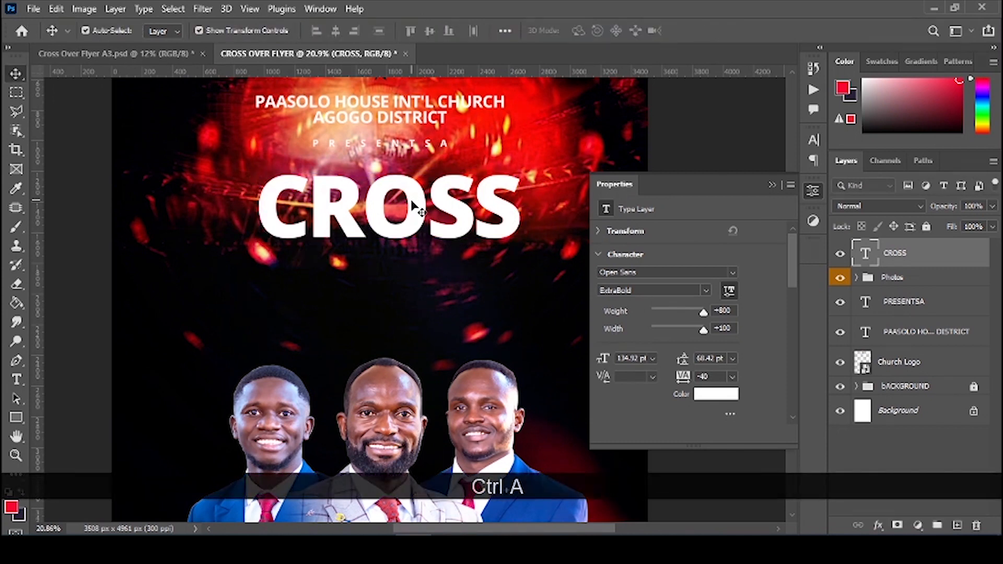
scroll(391, 196, "up", 1)
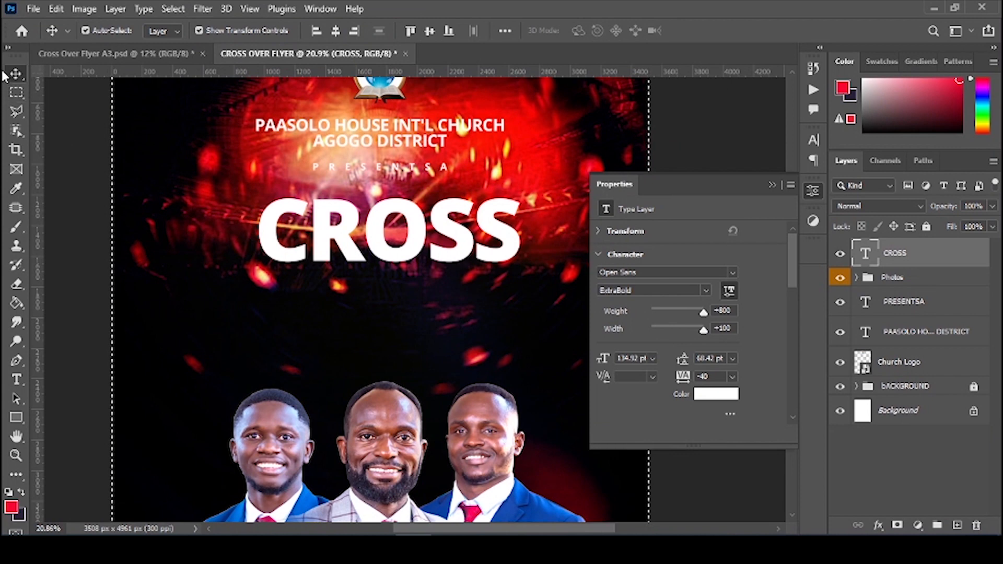
left_click(334, 34)
key("ctrl+d")
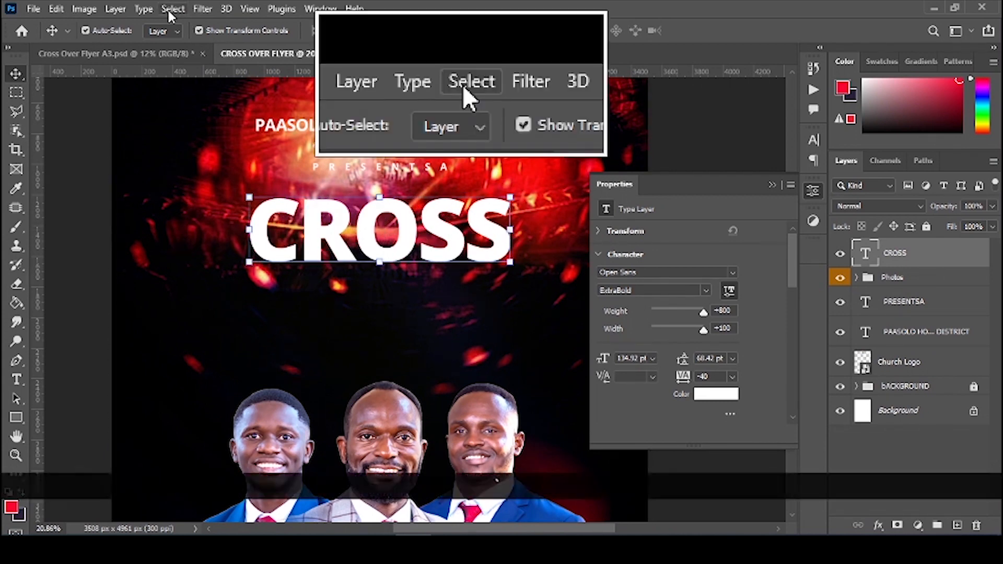
left_click(172, 10)
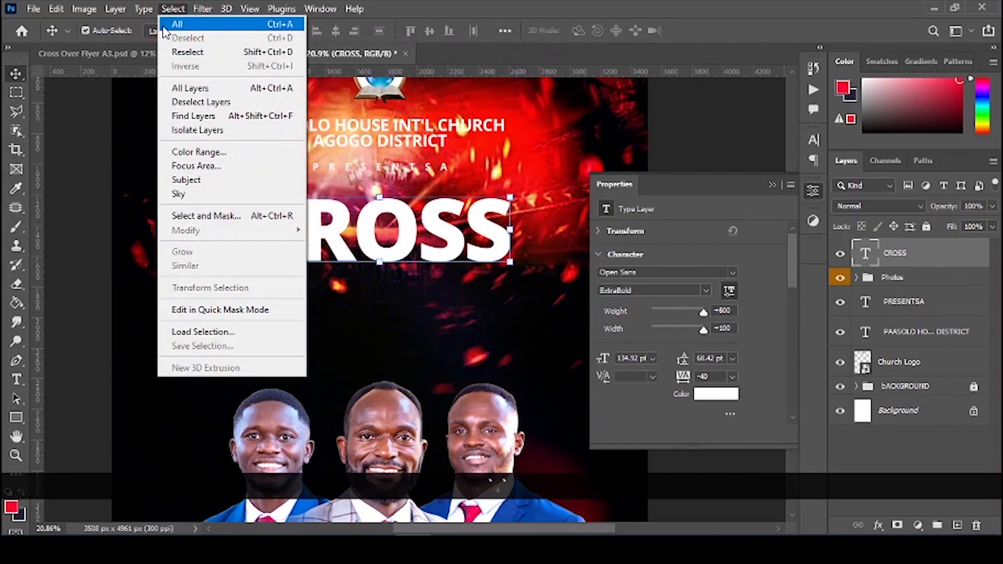
left_click(77, 228)
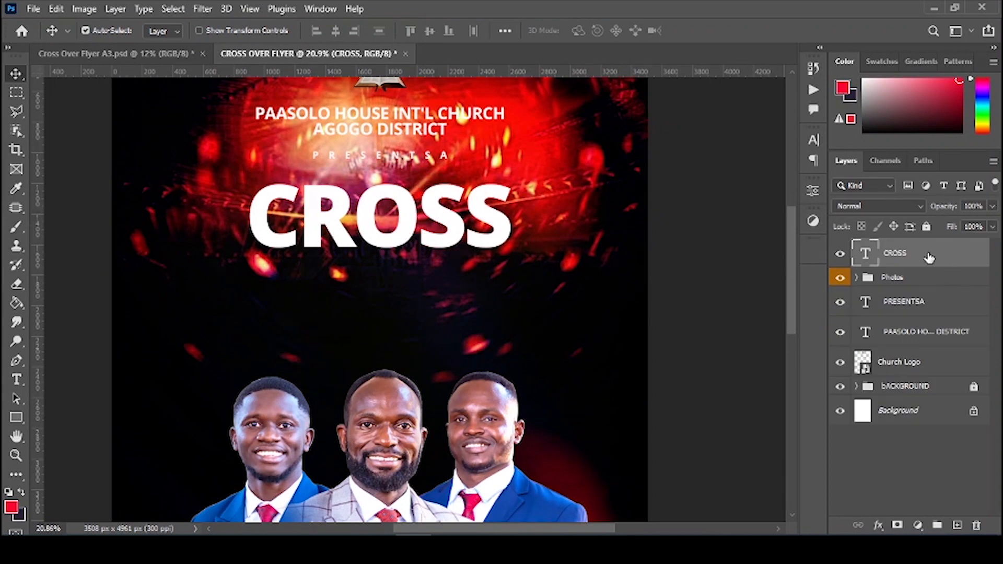
- Duplicate the CROSS text directly beneath the original and change the copy to read OVER
left_click_drag(929, 258, 959, 520)
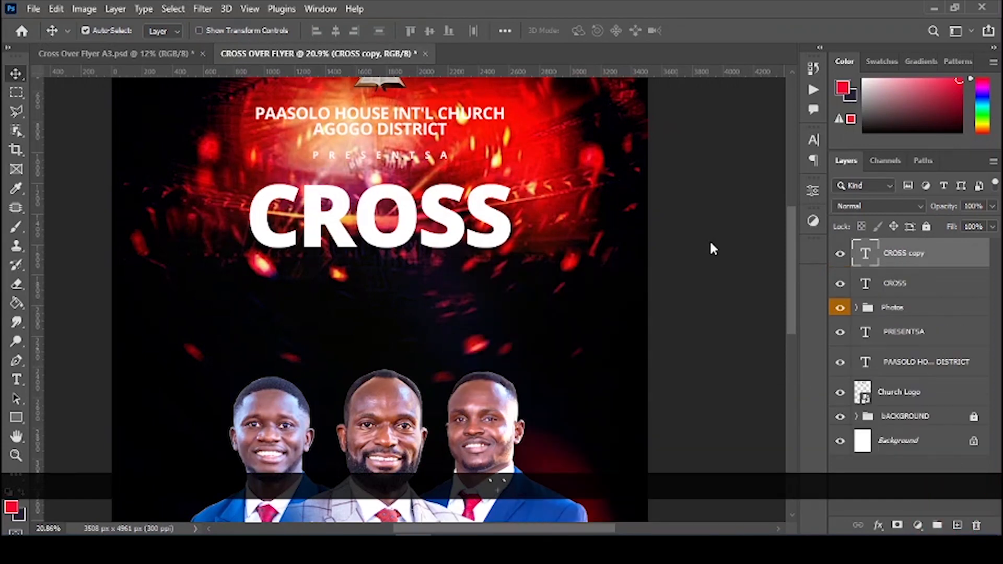
left_click_drag(391, 207, 387, 278)
key("t")
left_click(322, 287)
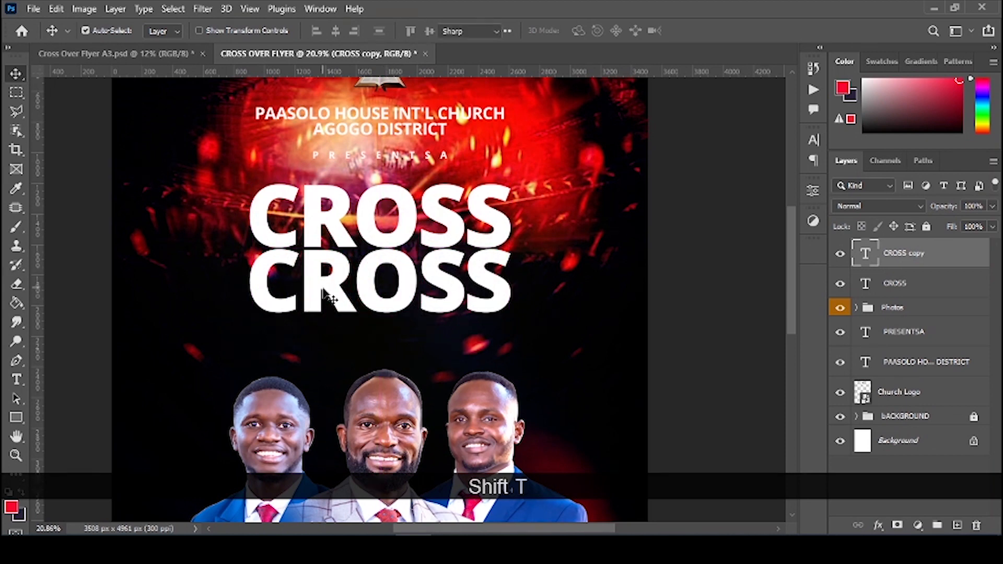
left_click(323, 287)
left_click(357, 292)
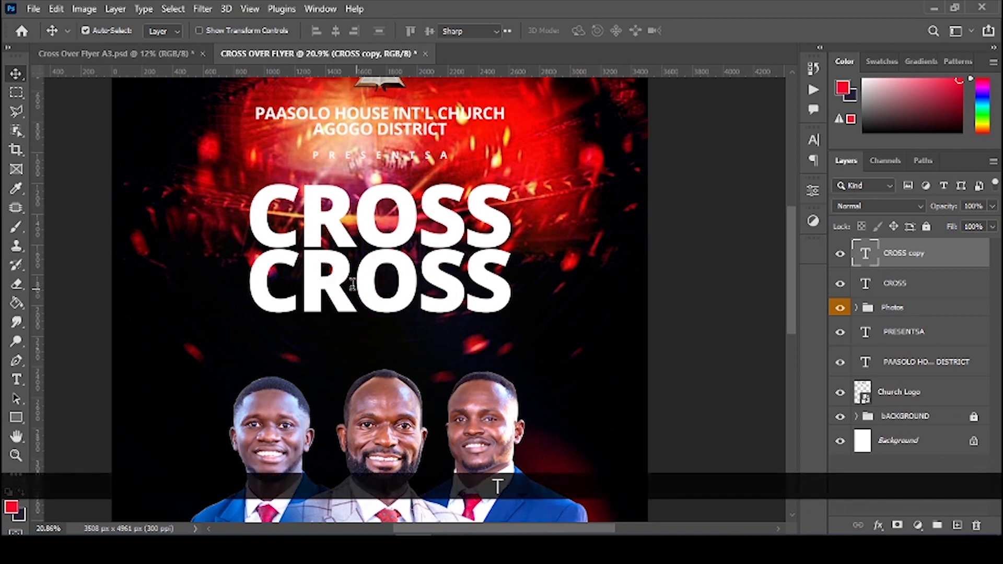
double_click(352, 278)
type("OVER")
key("ctrl+Return")
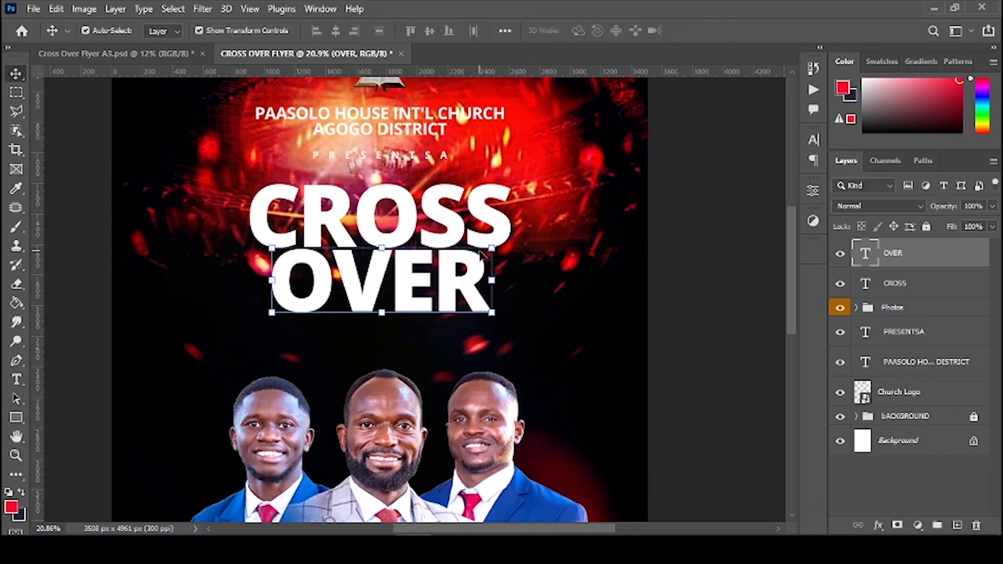
- Scale the OVER text up to about 121% to roughly match the width of CROSS and nudge it down clear of that word
key("ctrl+t")
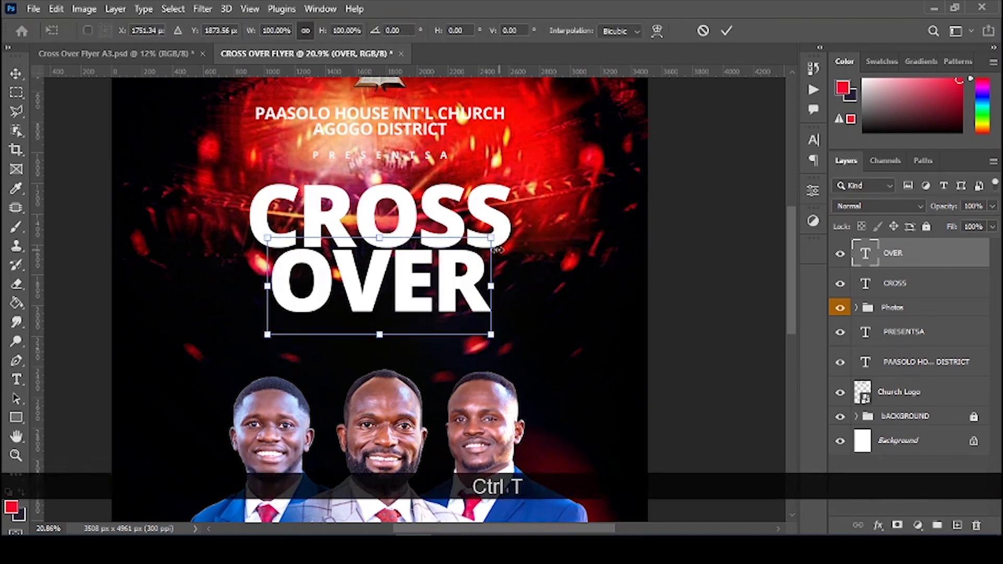
mouse_move(504, 230)
left_mouse_down()
mouse_move(518, 210)
mouse_move(517, 219)
left_mouse_up()
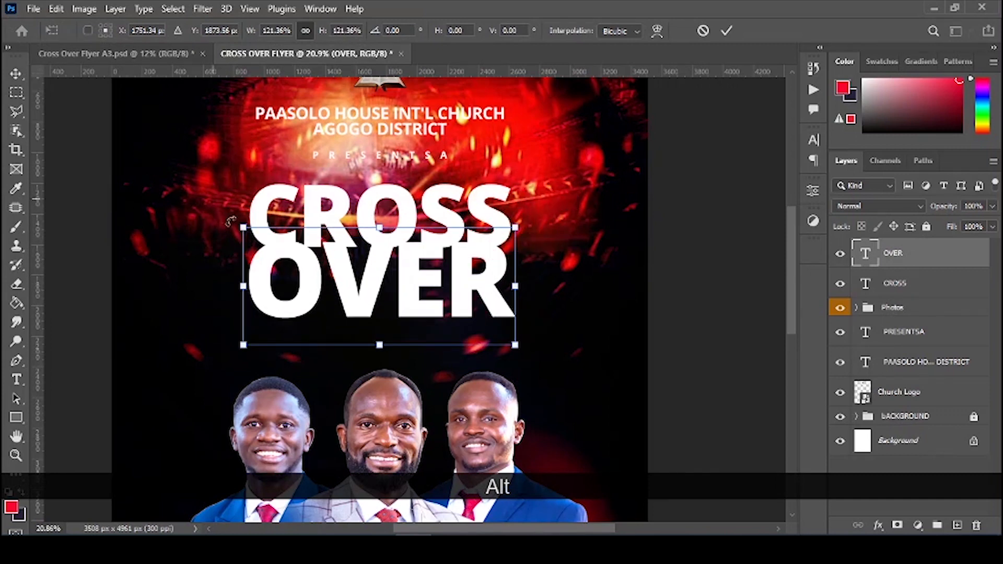
key("Return")
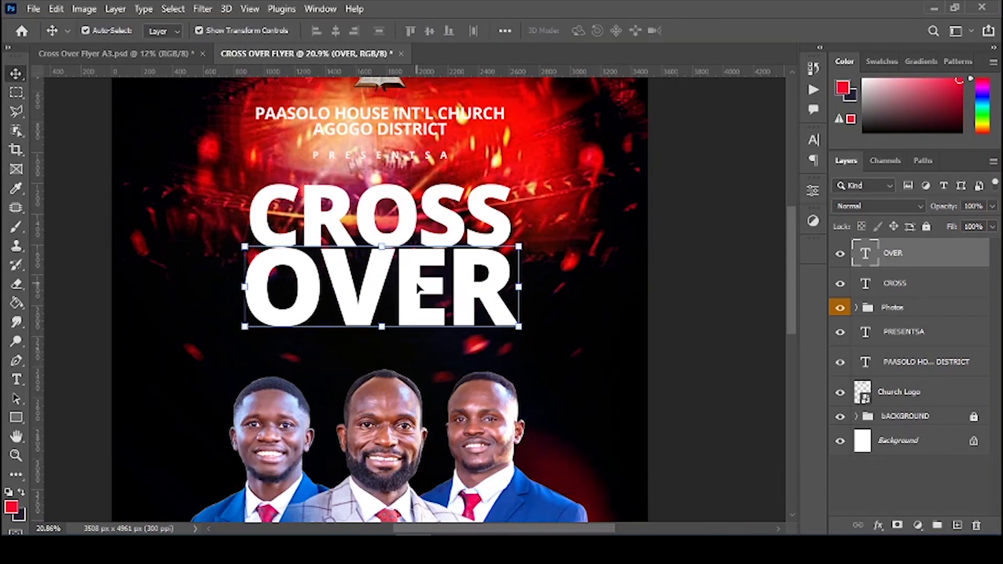
key("Down")
key("Down")
key("Down")
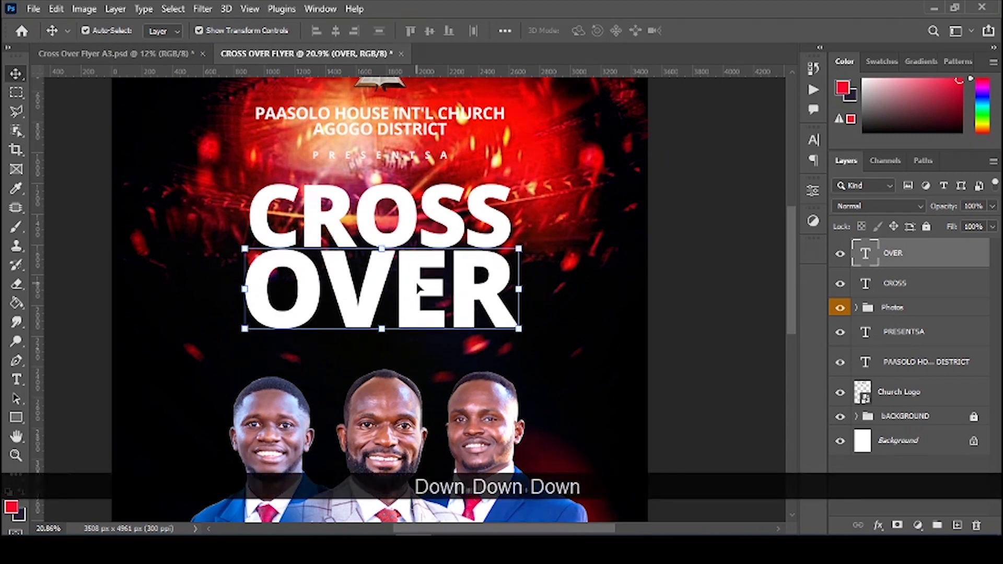
left_click(742, 245)
left_click(414, 286)
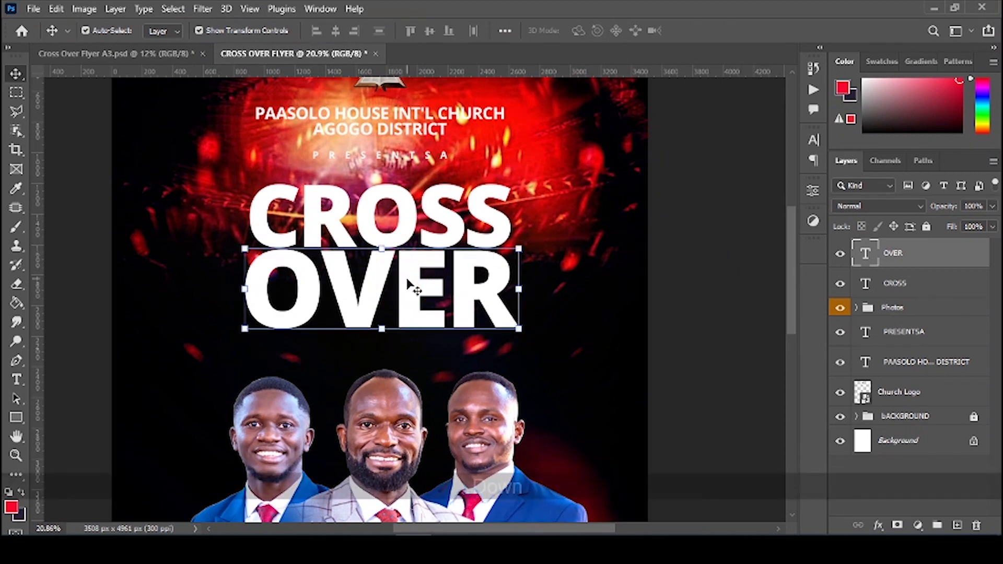
key("Down")
left_click(700, 261)
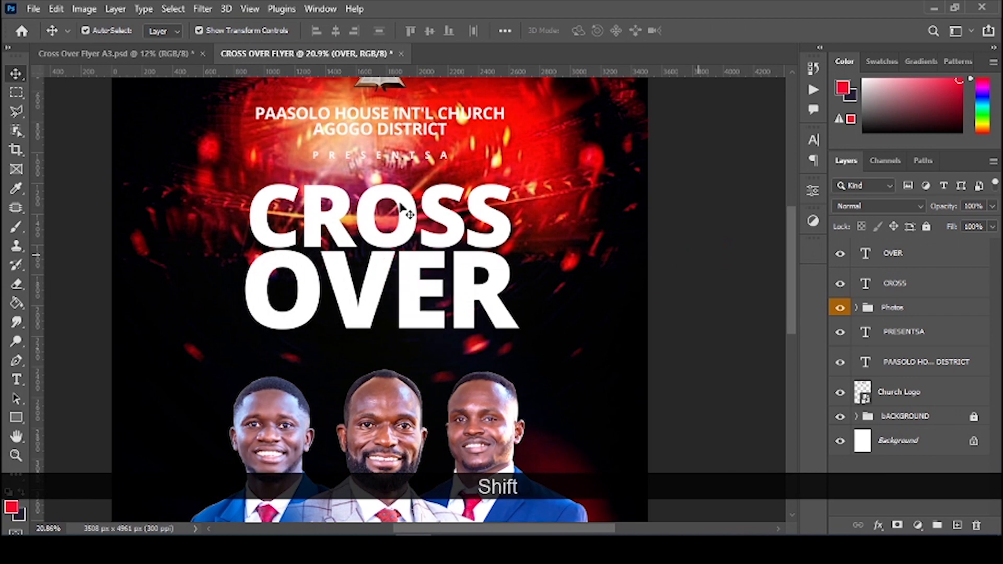
- Scale CROSS and OVER down together to about 92% and shift them slightly upward toward the PRESENTS line
left_click(412, 271, "shift")
left_click(409, 212, "shift")
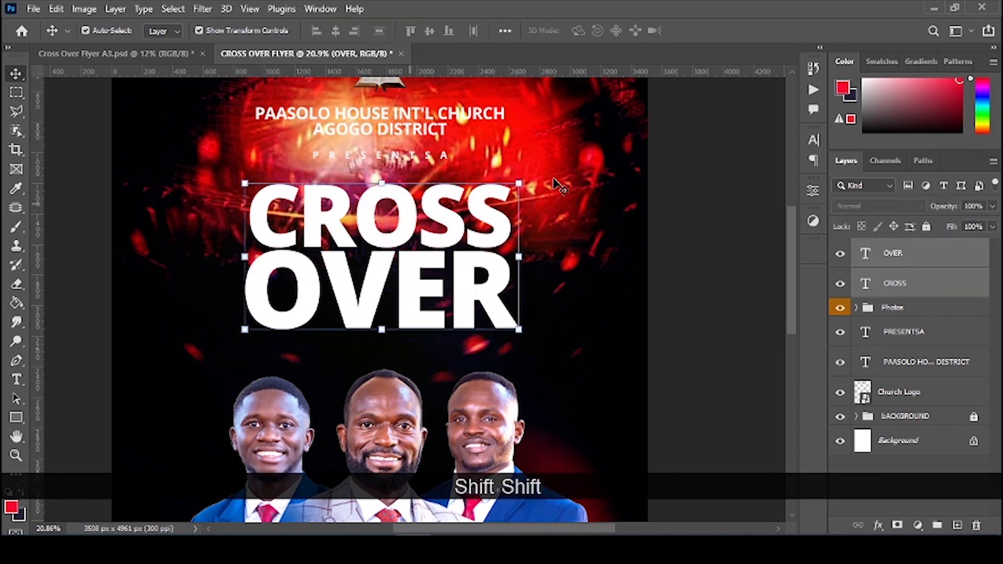
left_click_drag(519, 183, 508, 192)
key("shift+Up")
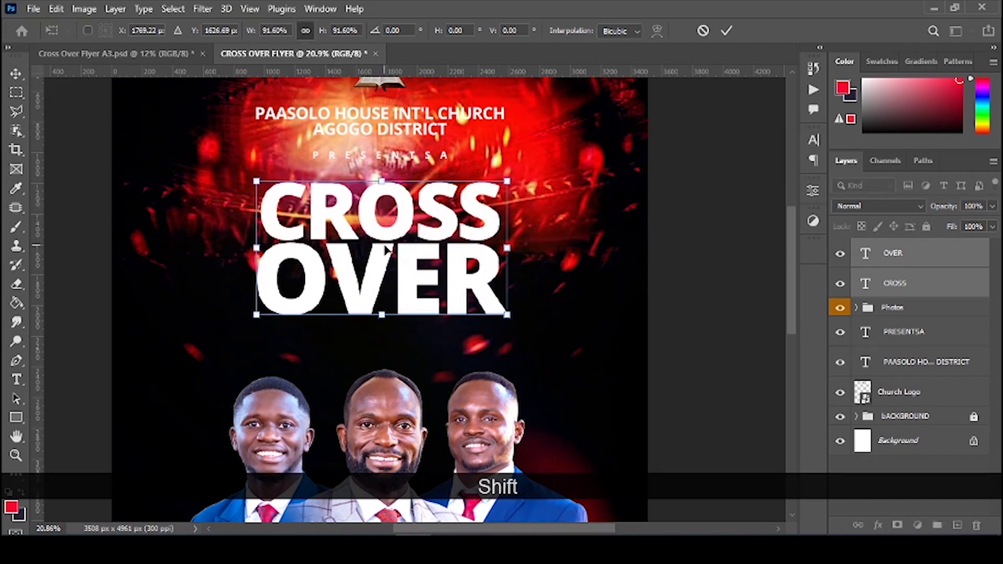
left_click(212, 402)
- Add a new text line reading Service in the empty area below and beside the OVER title
key("t")
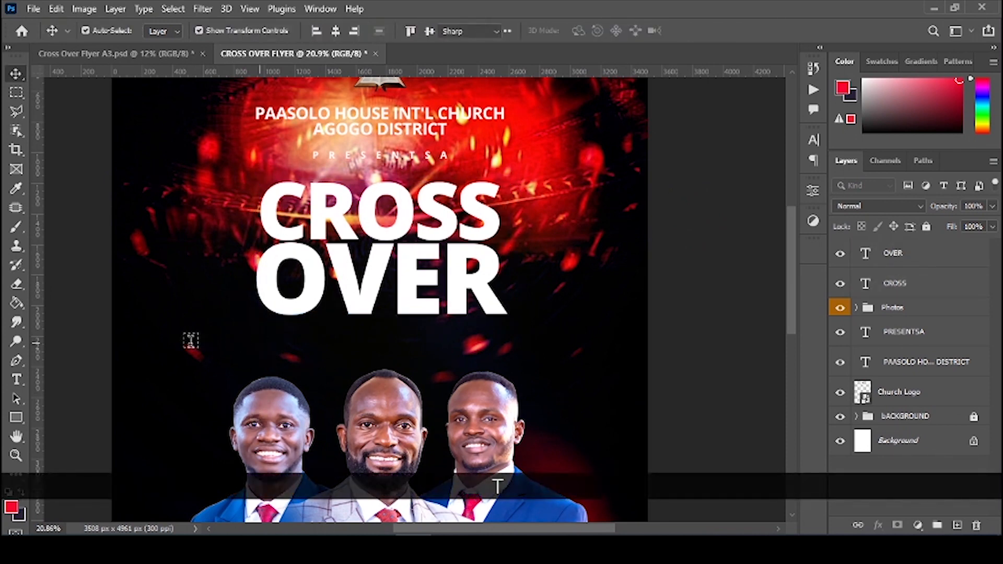
key("Caps_Lock")
left_click(190, 341)
type("Service")
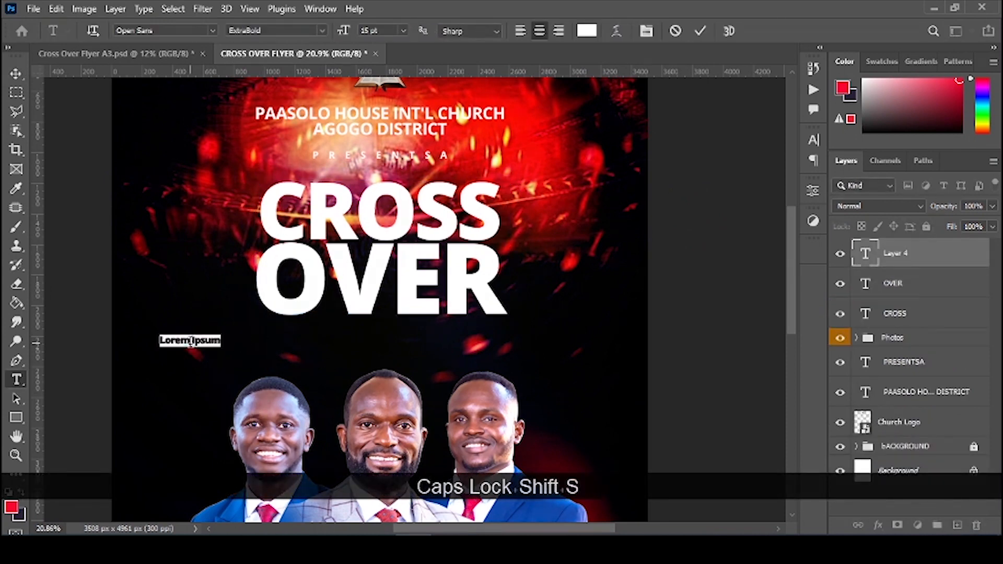
key("Return")
key("v")
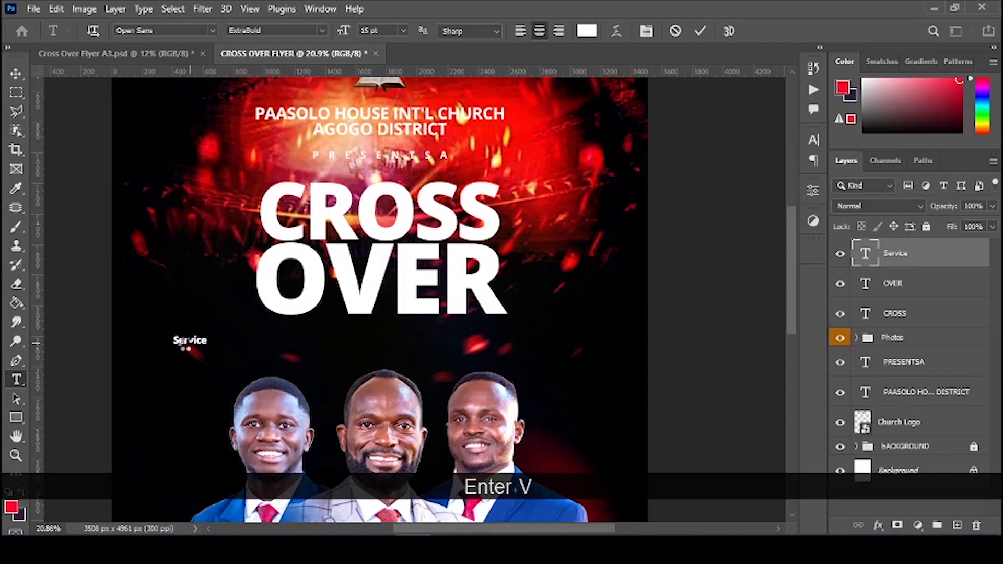
- Set the Service text's font to Rosellinda Alyamore Regular
left_click(813, 146)
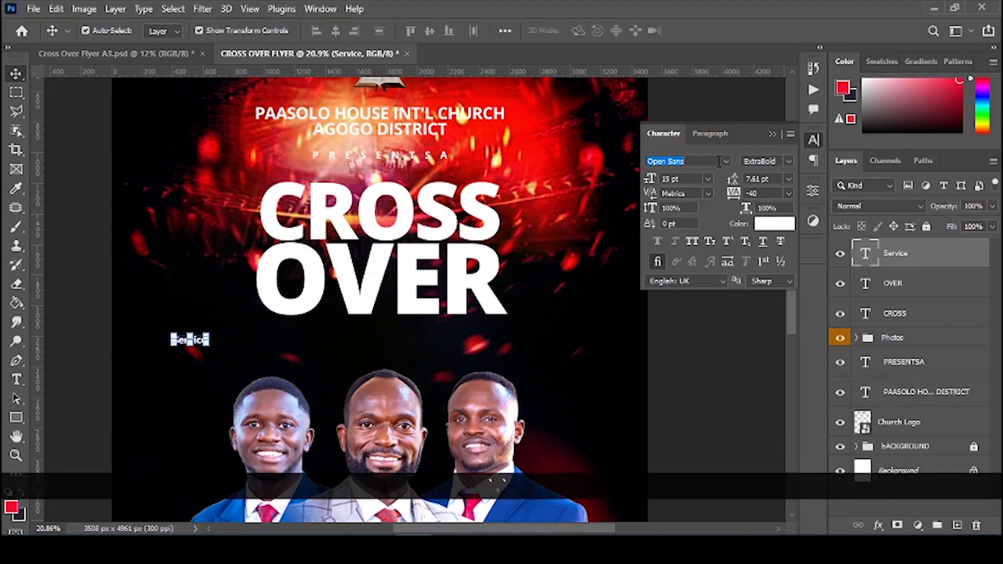
type("r")
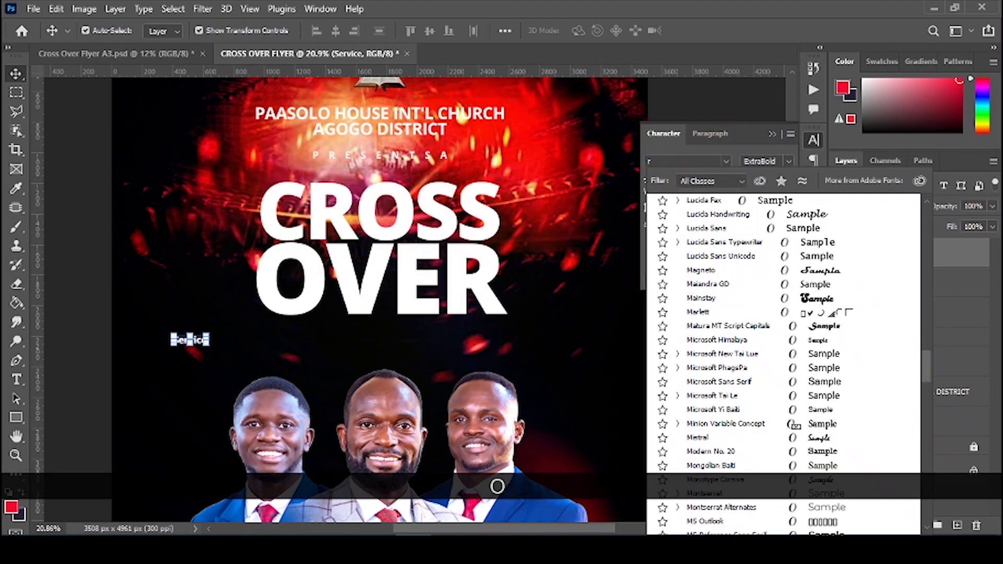
type("osellinda Alyamore")
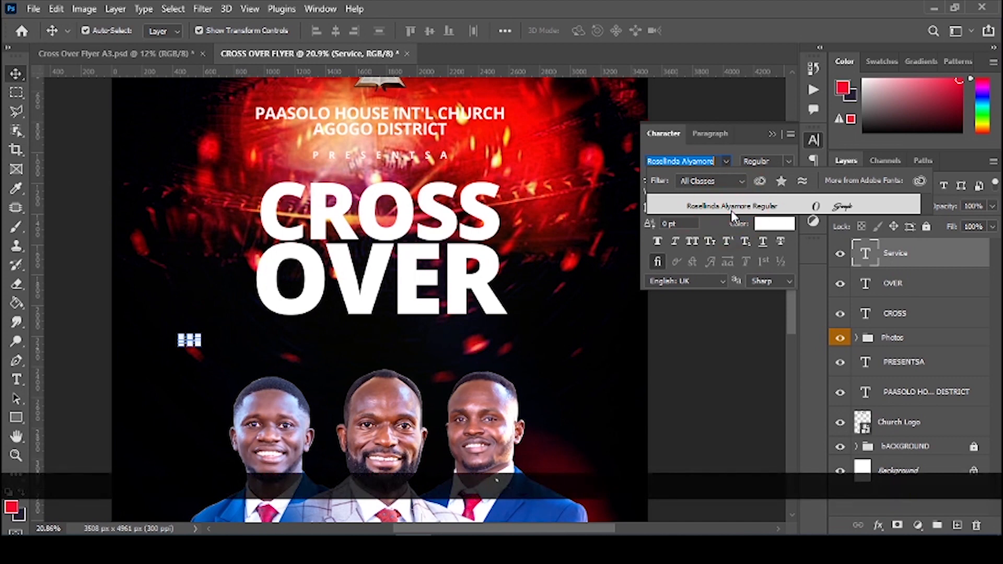
left_click(731, 207)
- Scale the Service text up to about 1087% and place it centred, overlapping the lower part of OVER
key("alt")
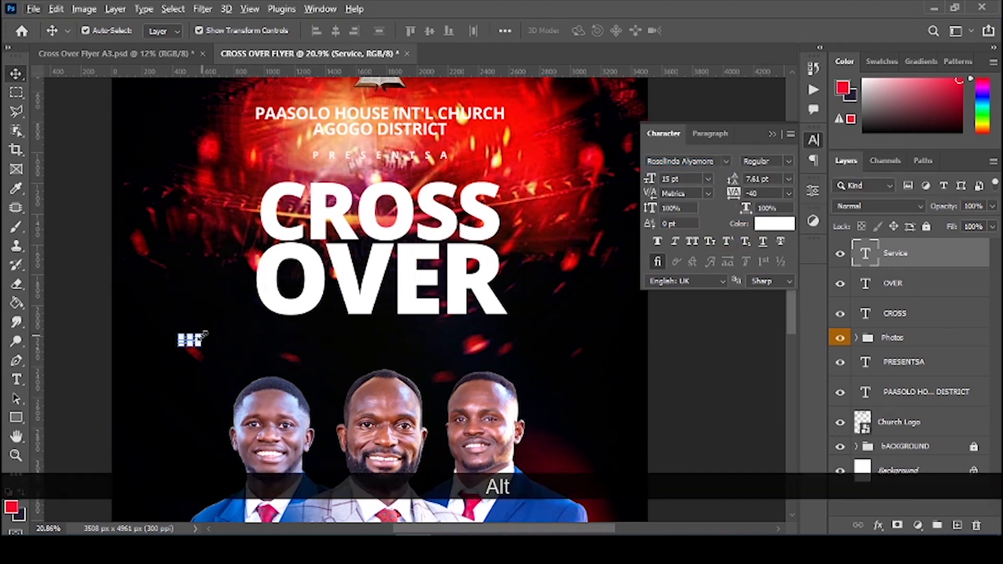
key("ctrl+t")
left_click_drag(203, 334, 294, 281)
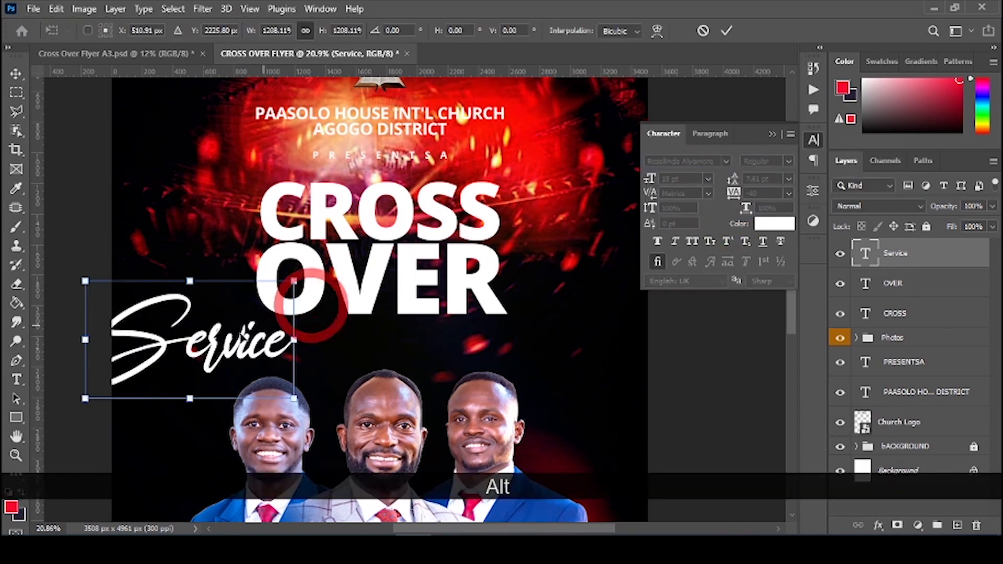
left_click_drag(202, 349, 388, 318)
key("alt")
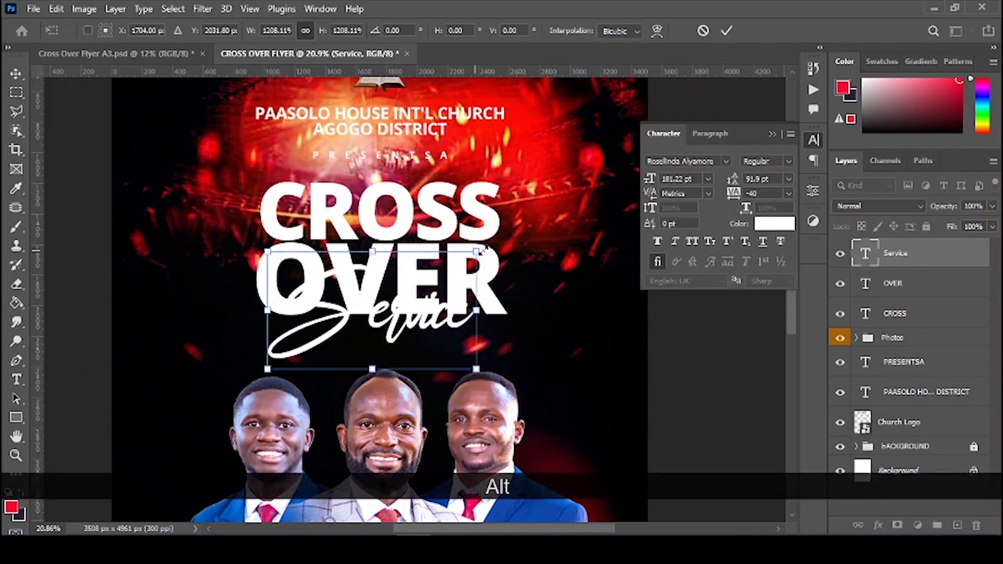
left_click_drag(474, 253, 466, 268)
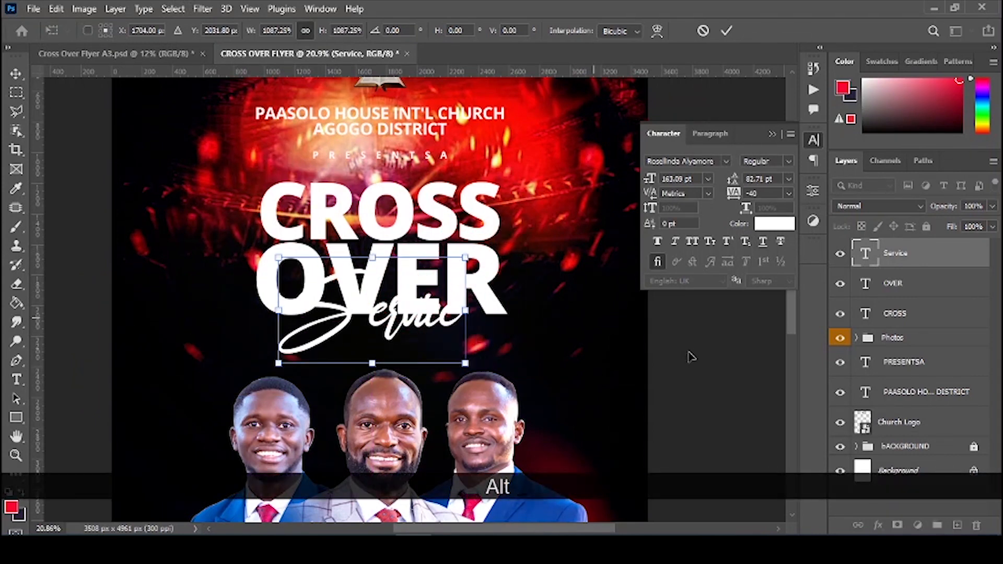
key("Return")
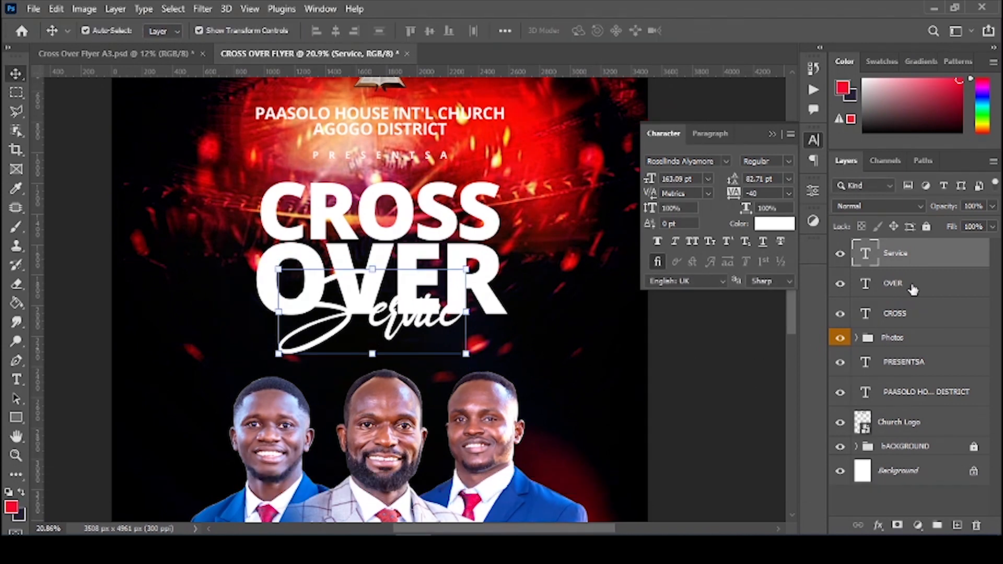
- Group the OVER and CROSS text layers together
left_click(896, 284)
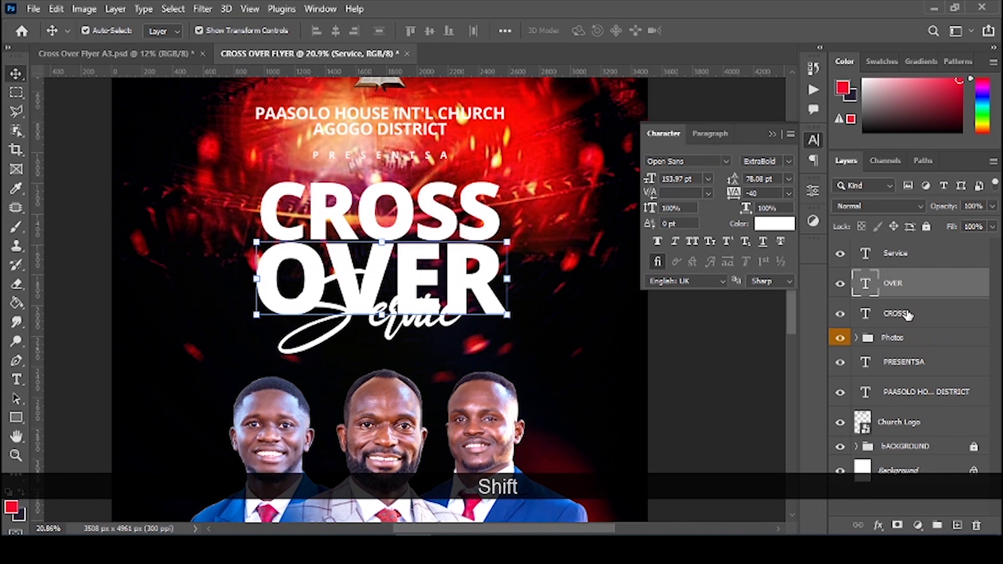
left_click(909, 315, "shift")
key("ctrl")
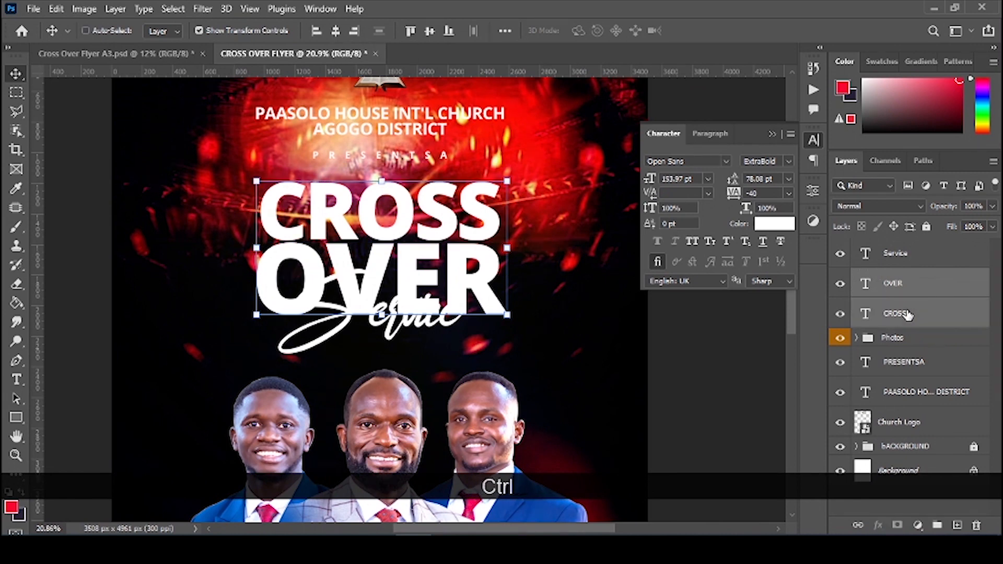
key("ctrl+g")
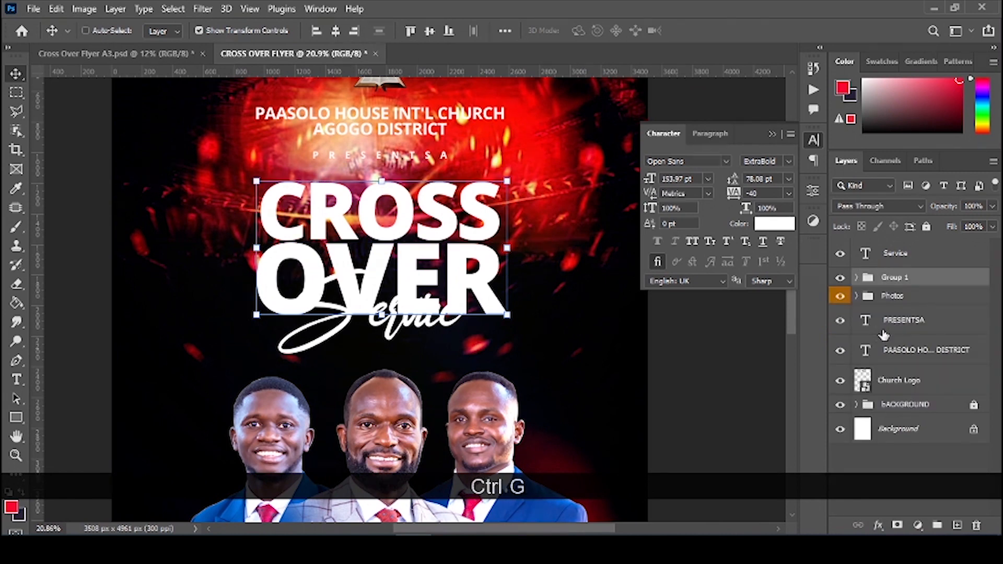
- Place the gold - Copy image from the Cross Over Flyer folder into the flyer, directly above the CROSS OVER group
left_click(162, 543)
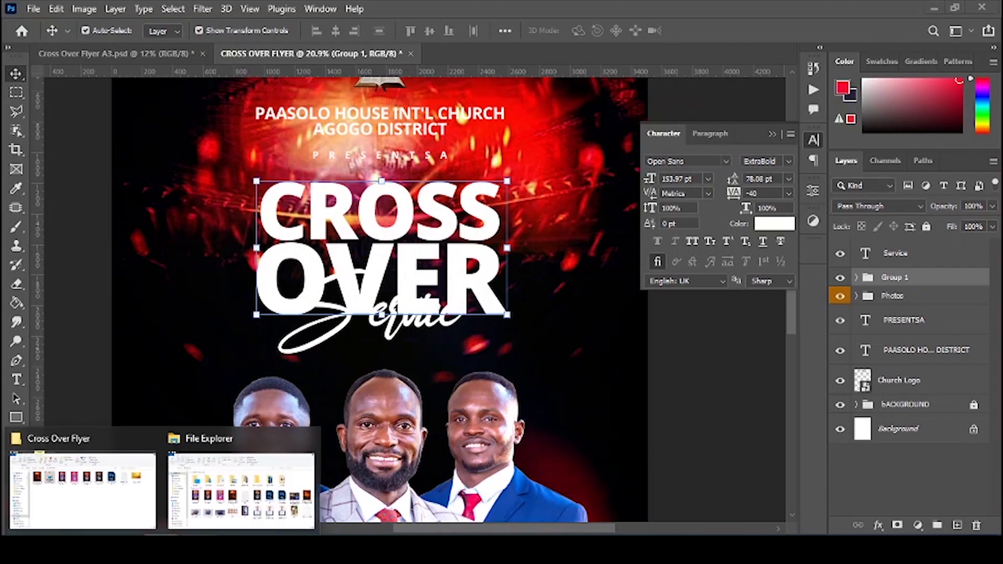
left_click(183, 491)
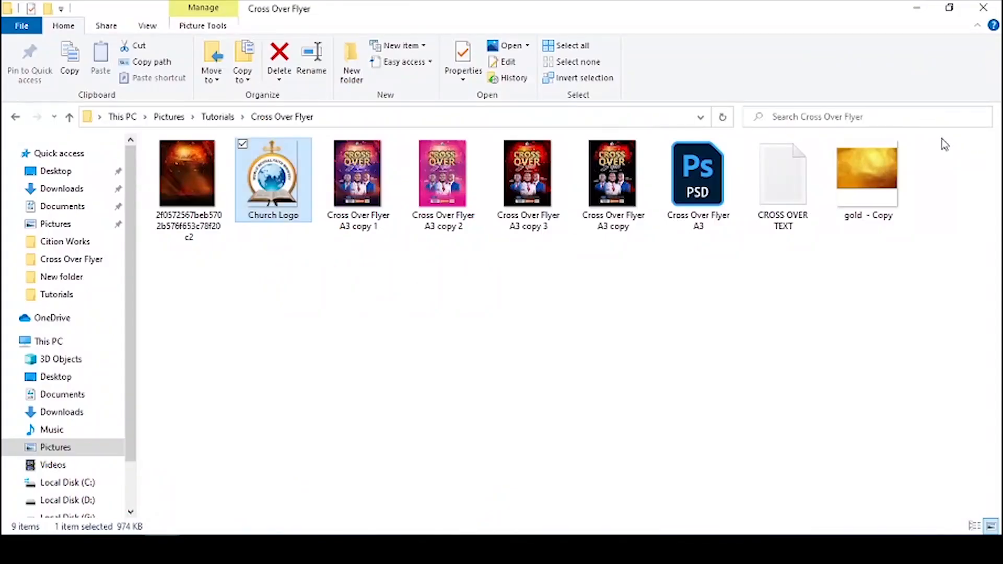
left_click(864, 165)
left_click_drag(864, 172, 407, 561)
left_click_drag(408, 522, 483, 282)
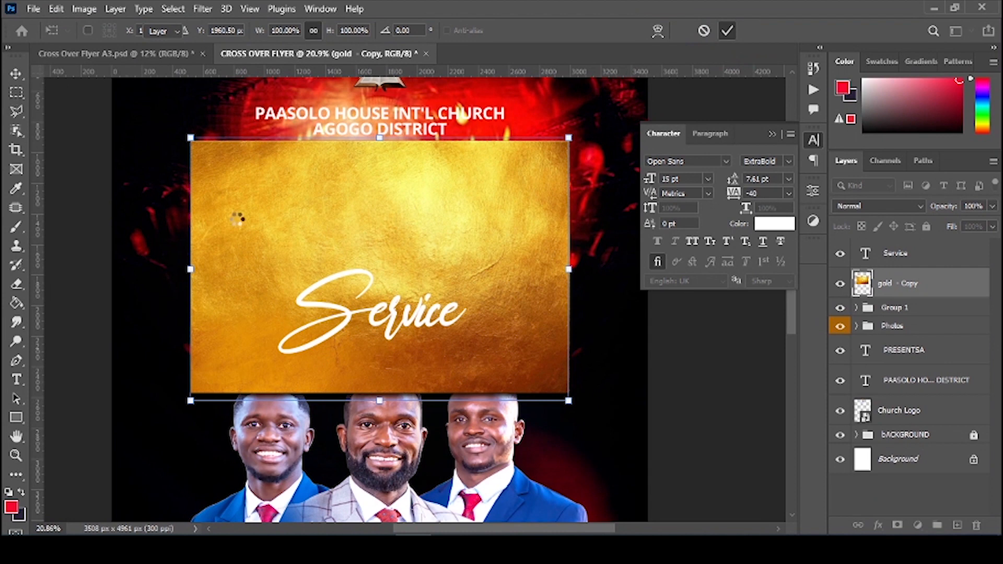
key("Return")
- Copy a rectangular area just inside the gold image's edges to a new layer and delete the original gold - Copy layer
left_click(17, 92)
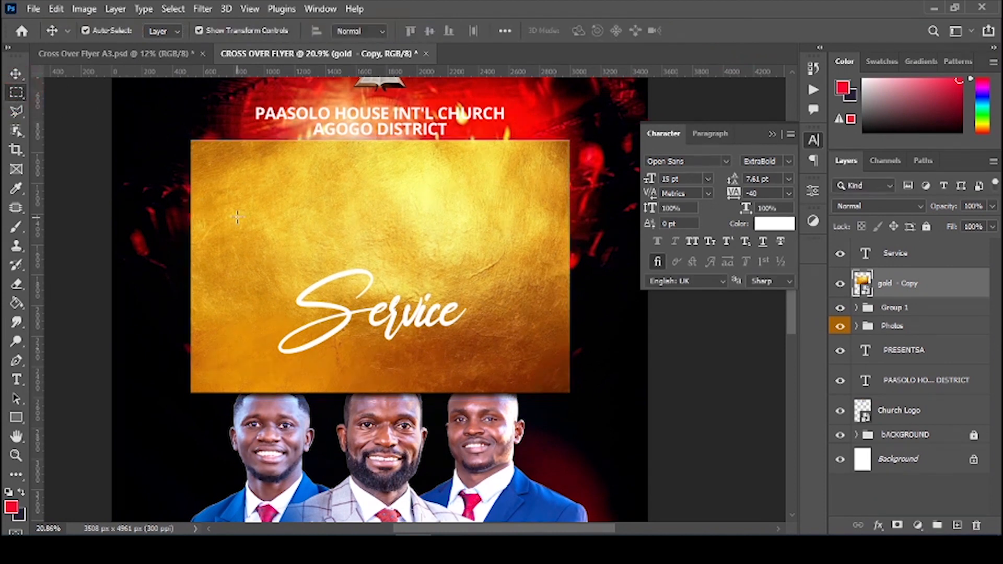
left_click_drag(202, 166, 557, 377)
key("ctrl+j")
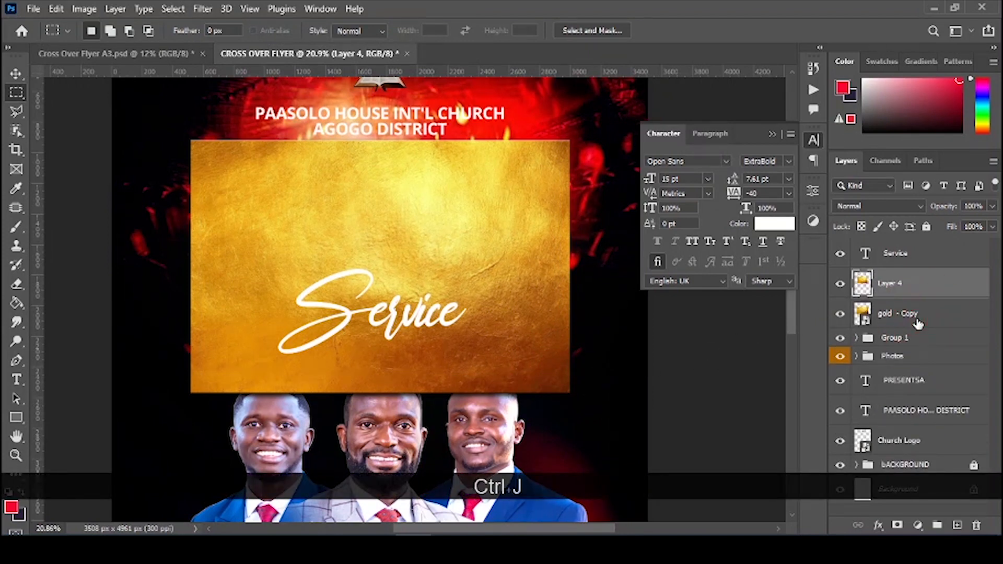
left_click(918, 324)
key("Delete")
key("v")
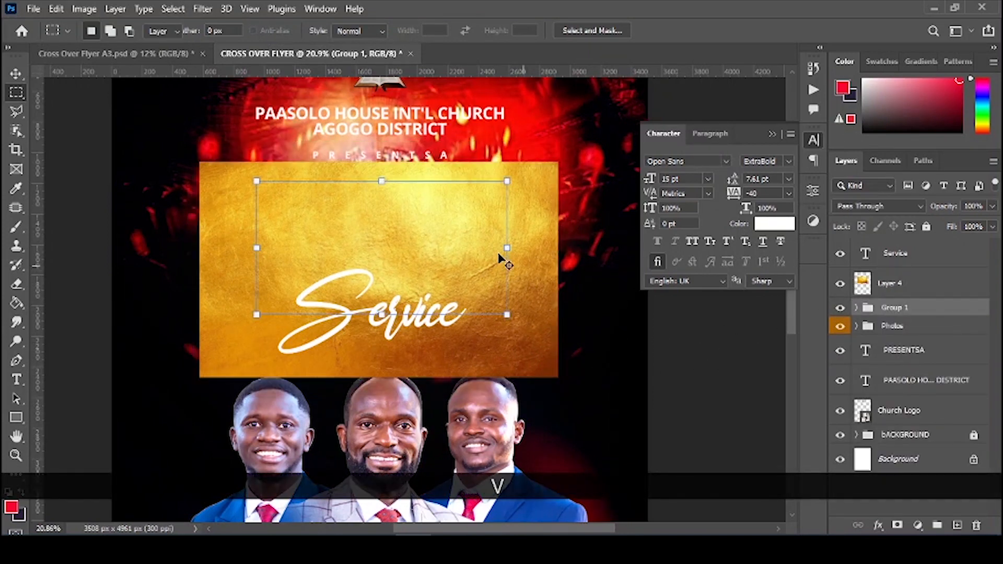
- Clip the cropped gold texture layer to the CROSS OVER group with a clipping mask
left_click(482, 210)
right_click(927, 294)
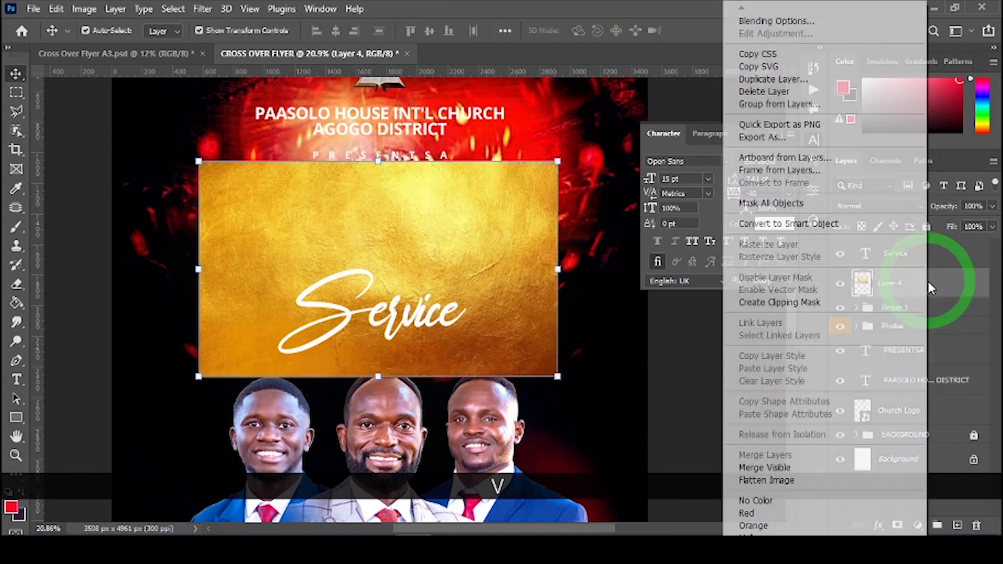
left_click(803, 303)
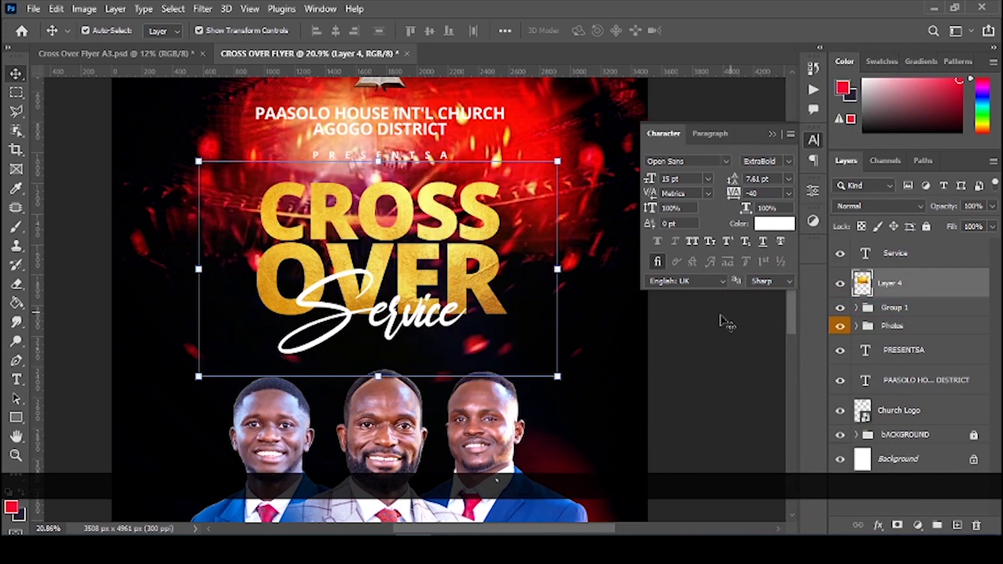
key("ctrl+0")
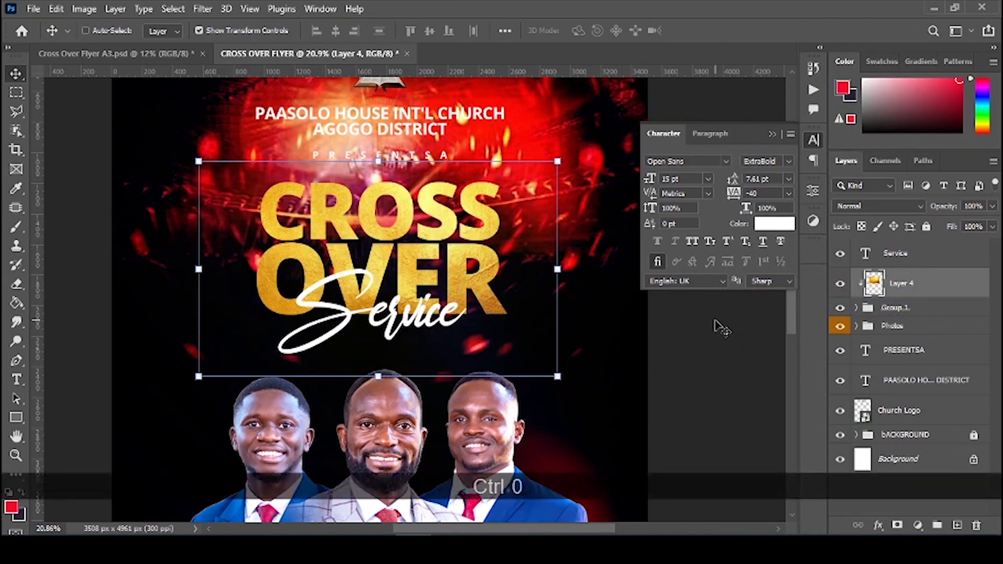
left_click(719, 323)
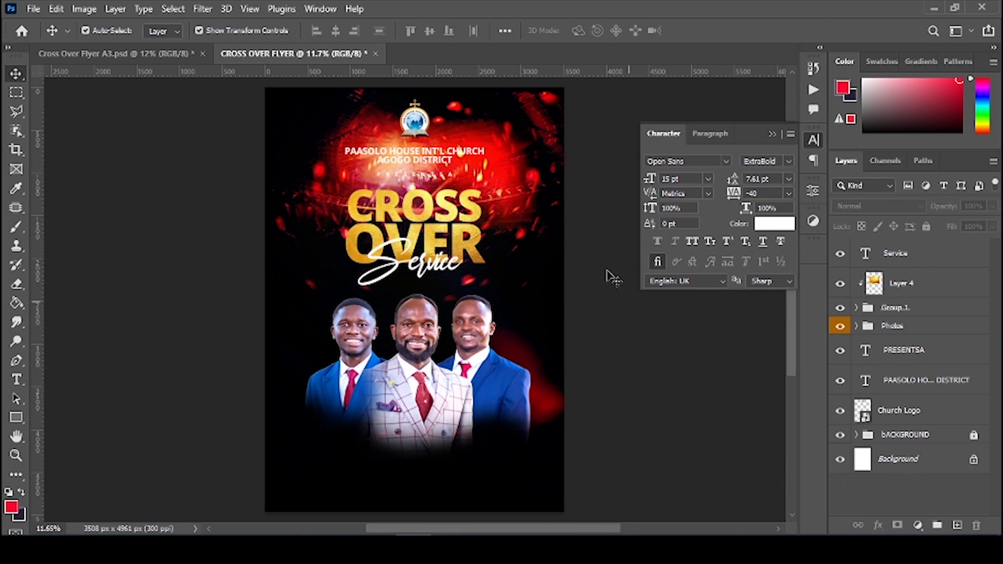
- Add a Drop Shadow layer style to the CROSS OVER group
scroll(447, 188, "up", 4)
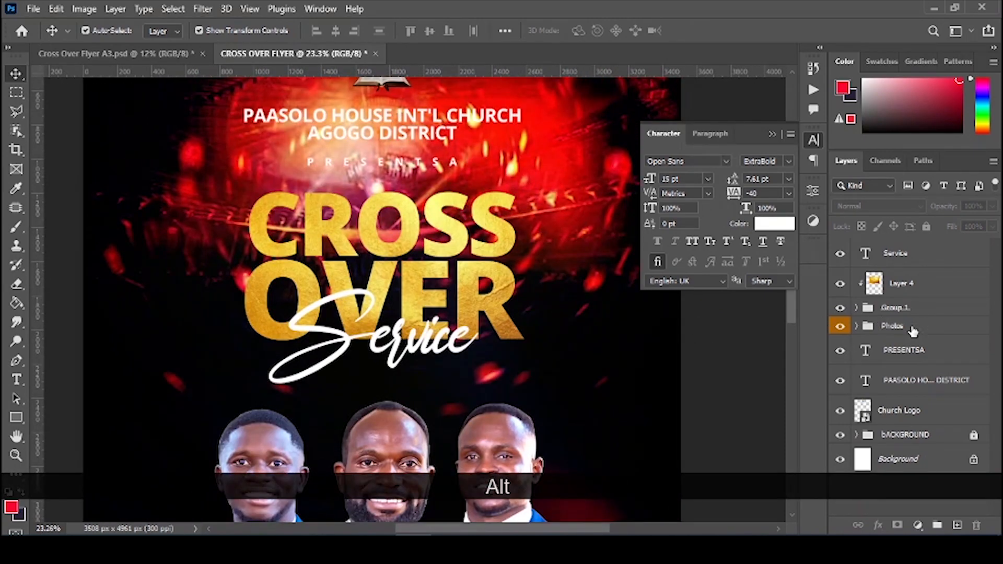
left_click(914, 309)
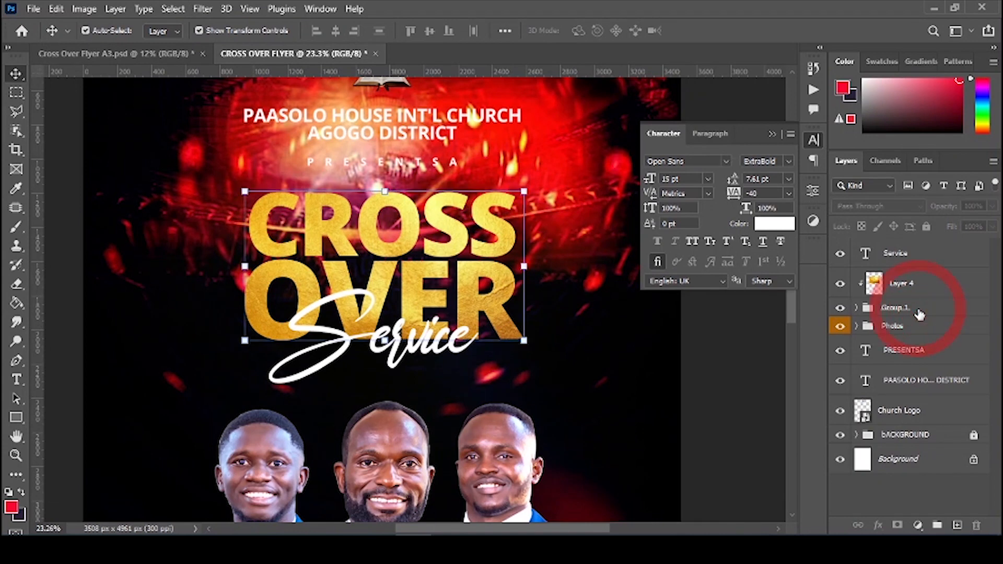
left_click(878, 526)
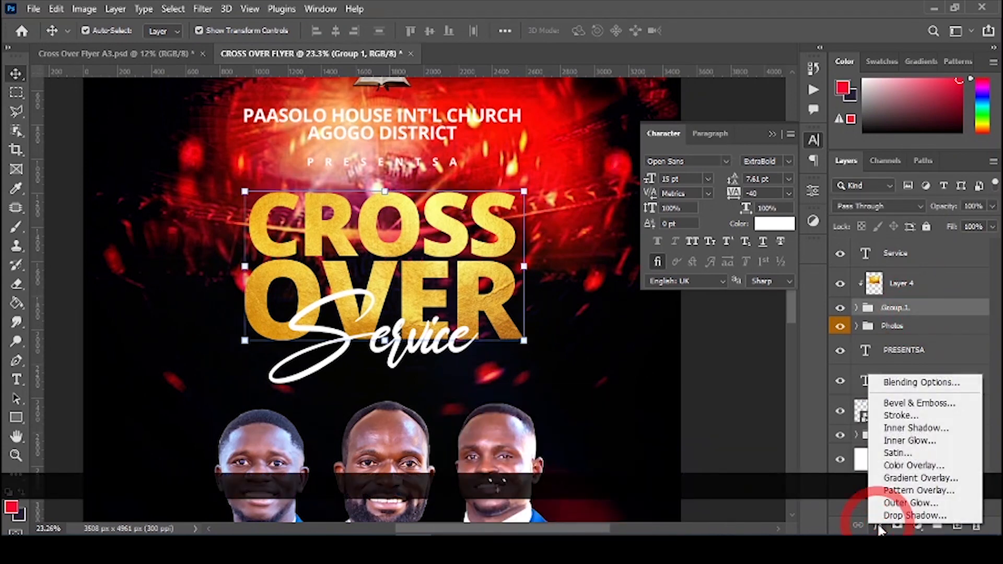
left_click(911, 516)
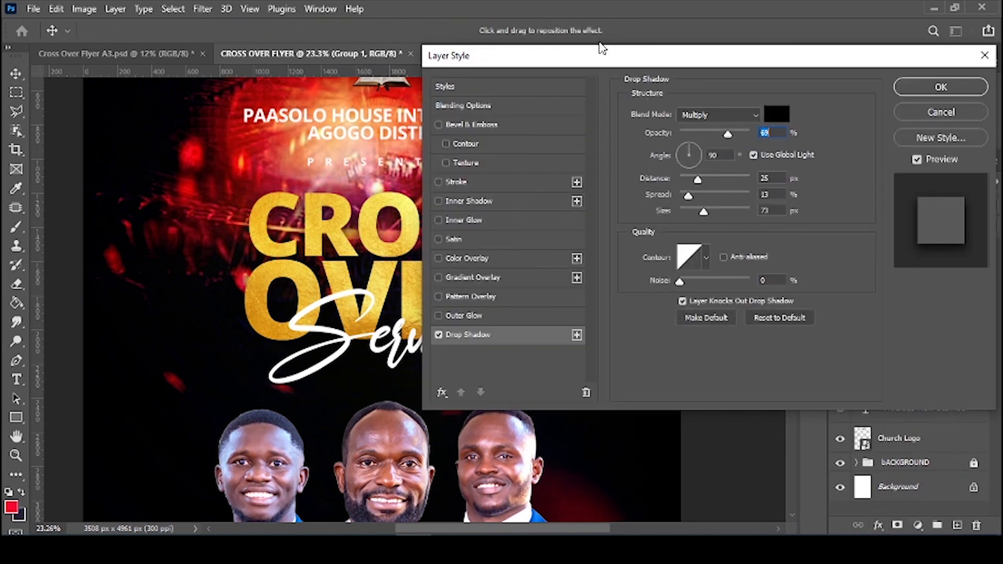
left_click_drag(671, 54, 833, 56)
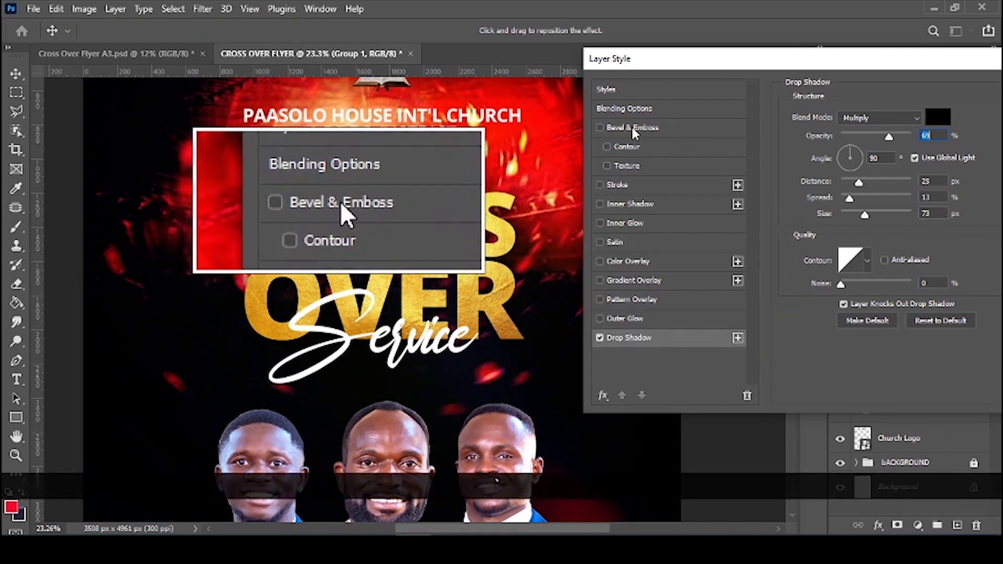
- Enable Bevel & Emboss on the CROSS OVER group with Emboss style, Smooth technique and a depth of 334%
left_click(654, 127)
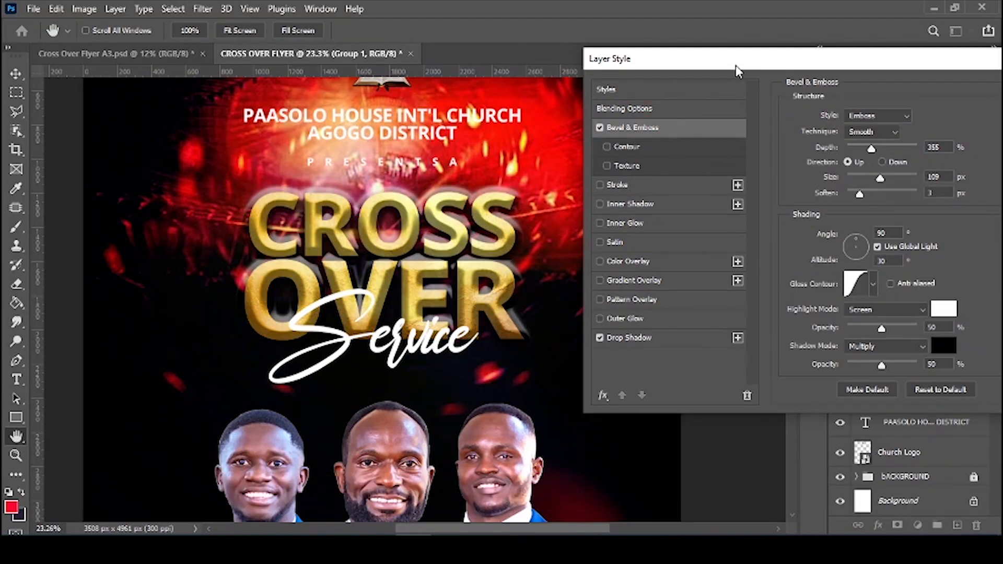
left_click_drag(736, 71, 664, 73)
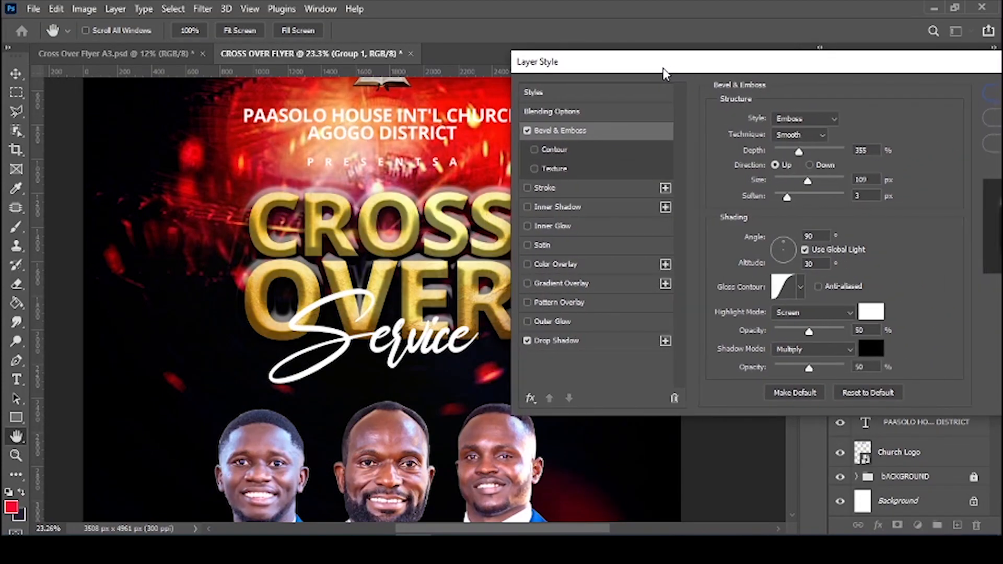
left_click(819, 123)
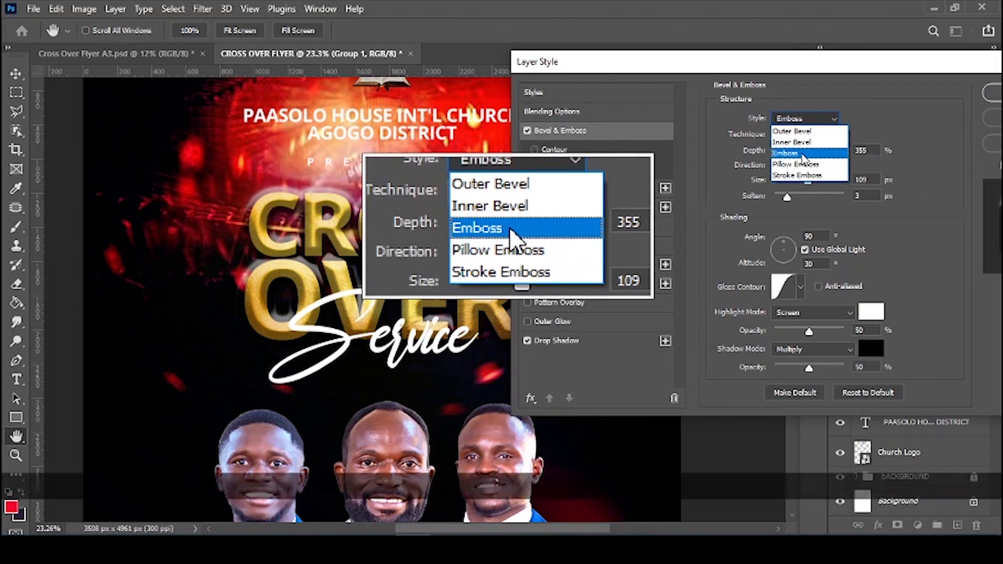
left_click(803, 155)
left_click(798, 136)
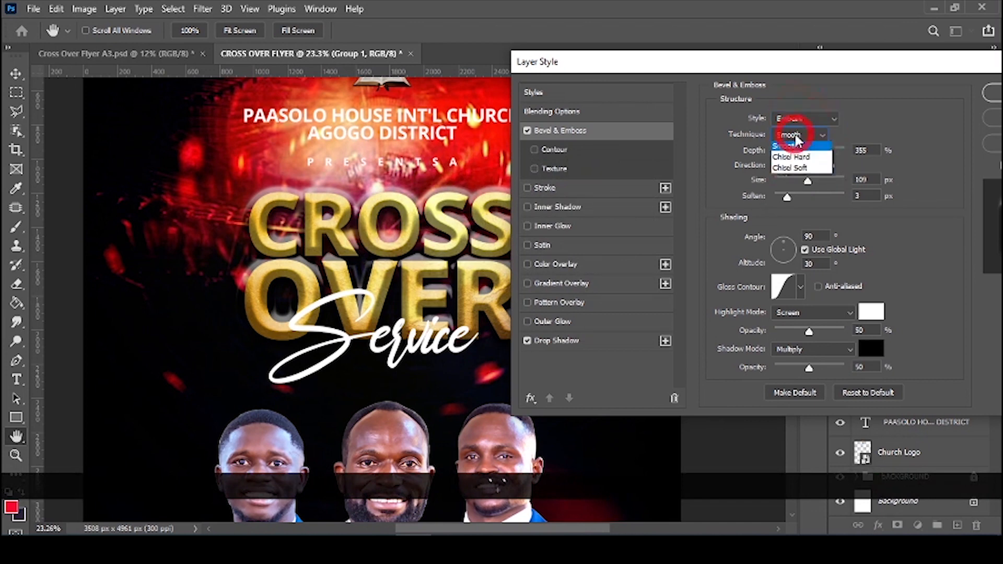
left_click(788, 147)
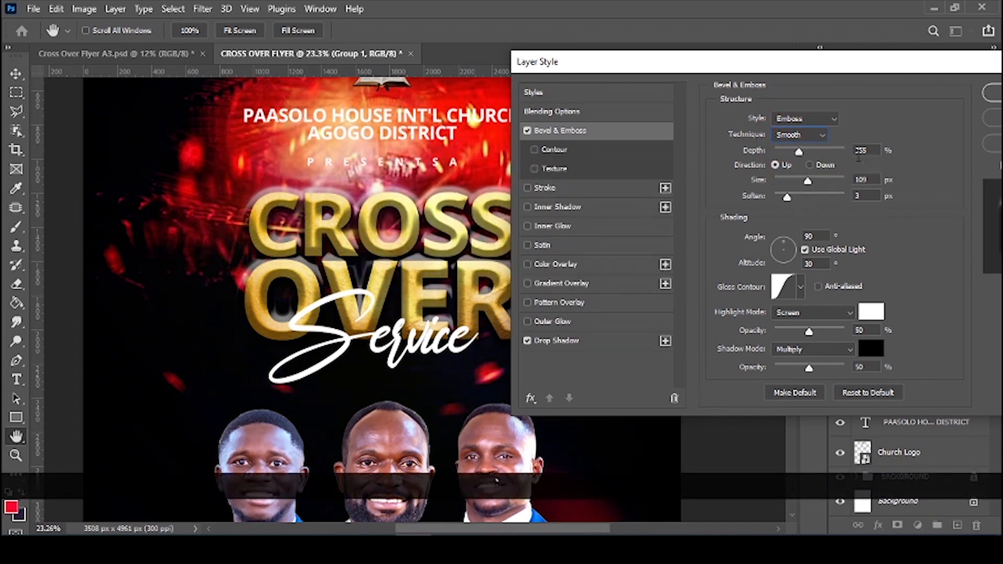
mouse_move(800, 153)
left_mouse_down()
mouse_move(790, 153)
mouse_move(799, 157)
left_mouse_up()
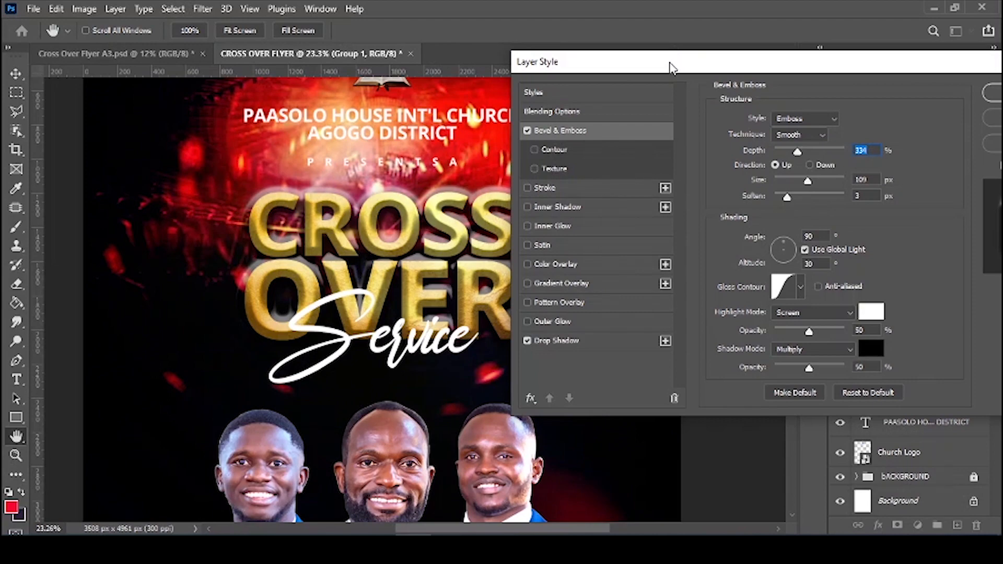
- Try the bevel's Down direction, switch it back to Up, and set the bevel size to about 65 px
left_click_drag(674, 62, 741, 49)
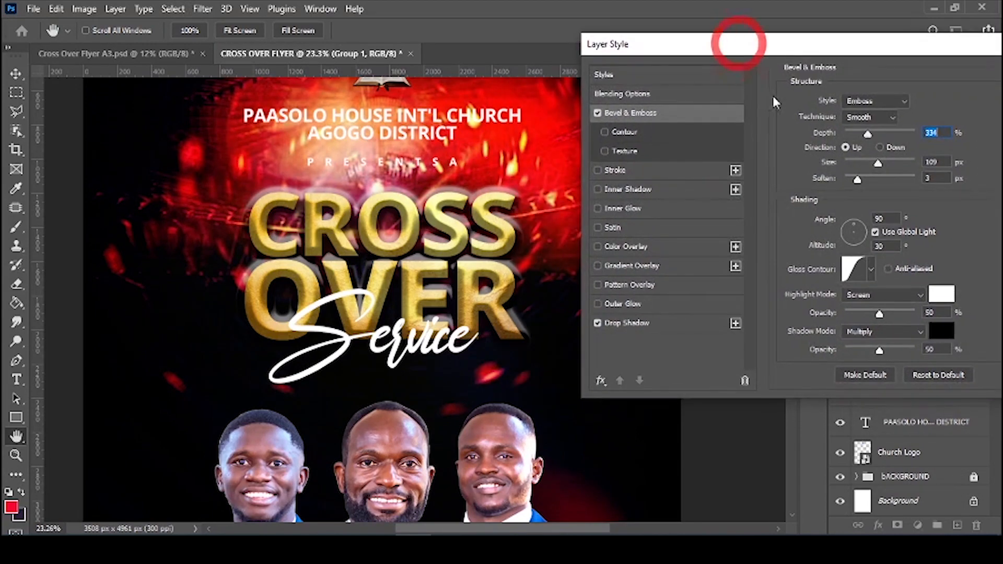
left_click(888, 148)
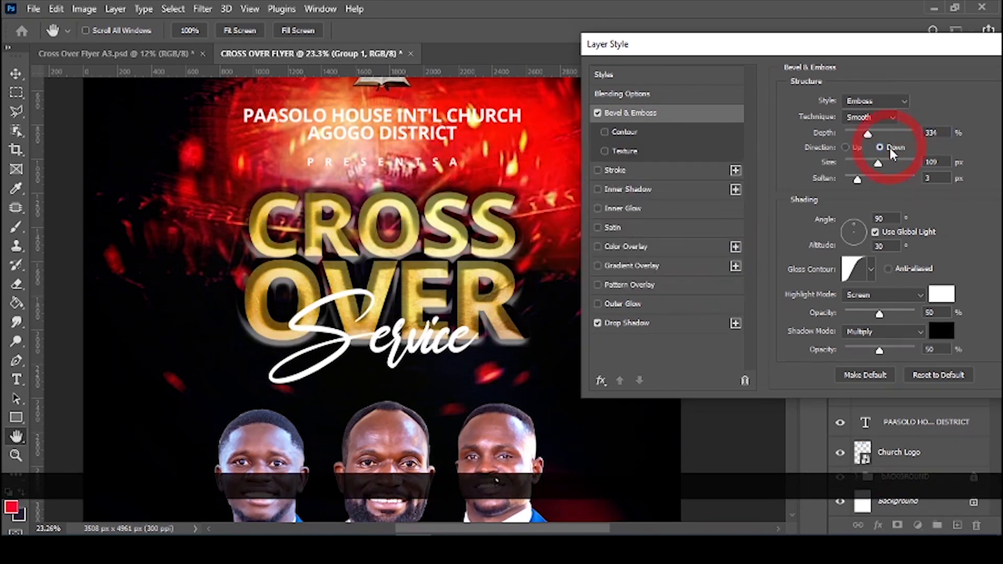
left_click(846, 147)
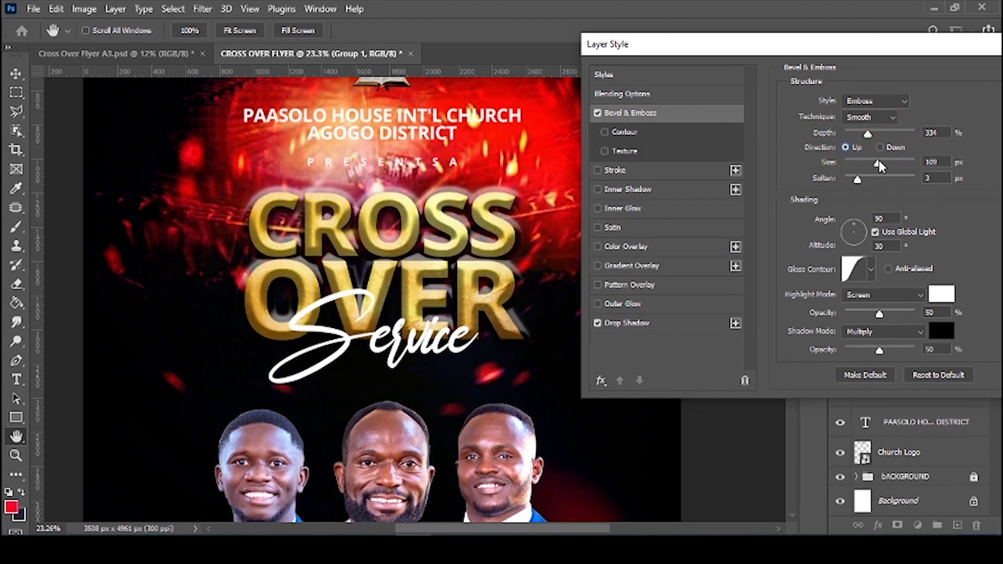
mouse_move(879, 160)
left_mouse_down()
mouse_move(851, 161)
mouse_move(867, 167)
left_mouse_up()
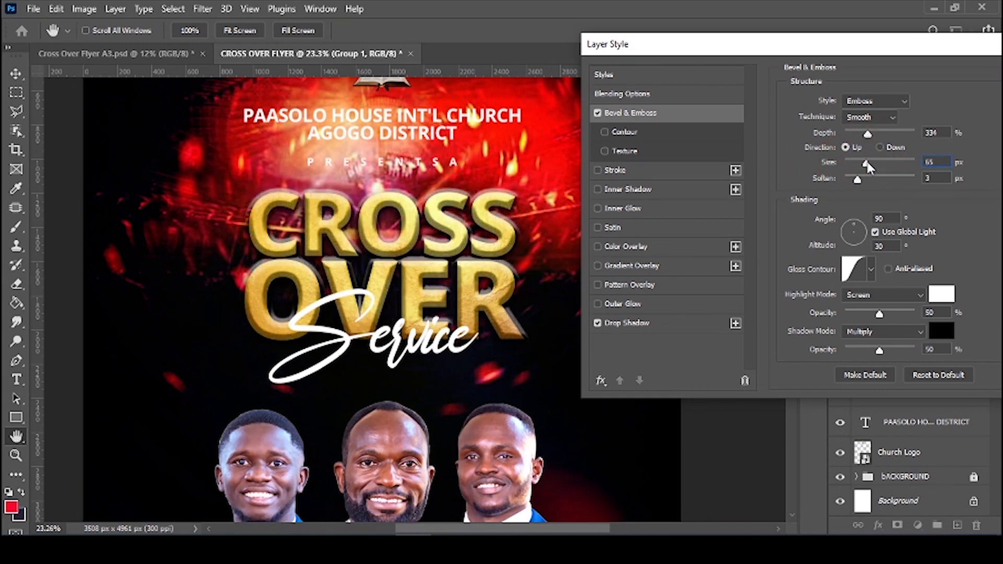
left_click_drag(867, 166, 867, 166)
- Switch to the Photos window with Cross Over Flyer A3 copy.jpg to check the finished title's effect
left_click(485, 543)
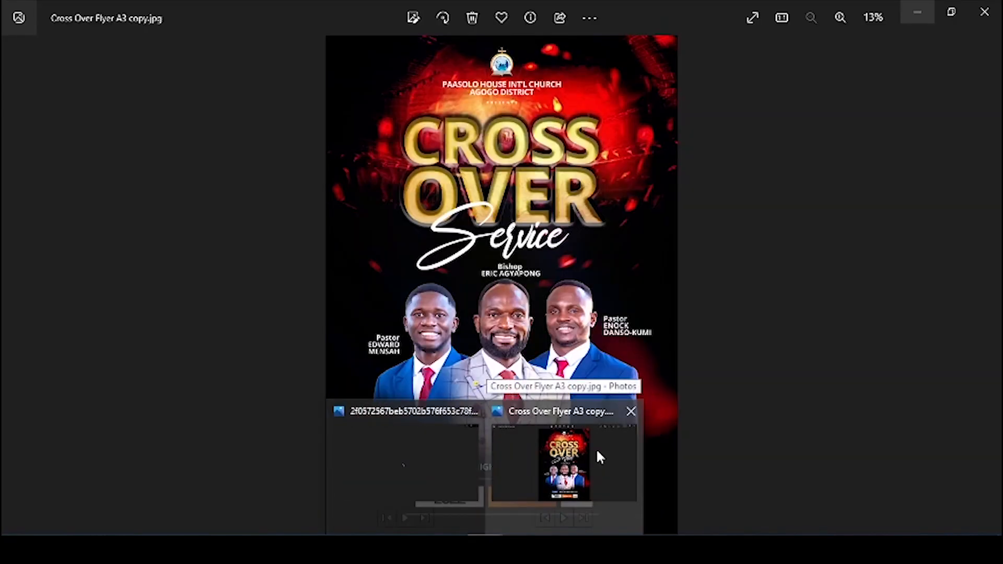
left_click(598, 452)
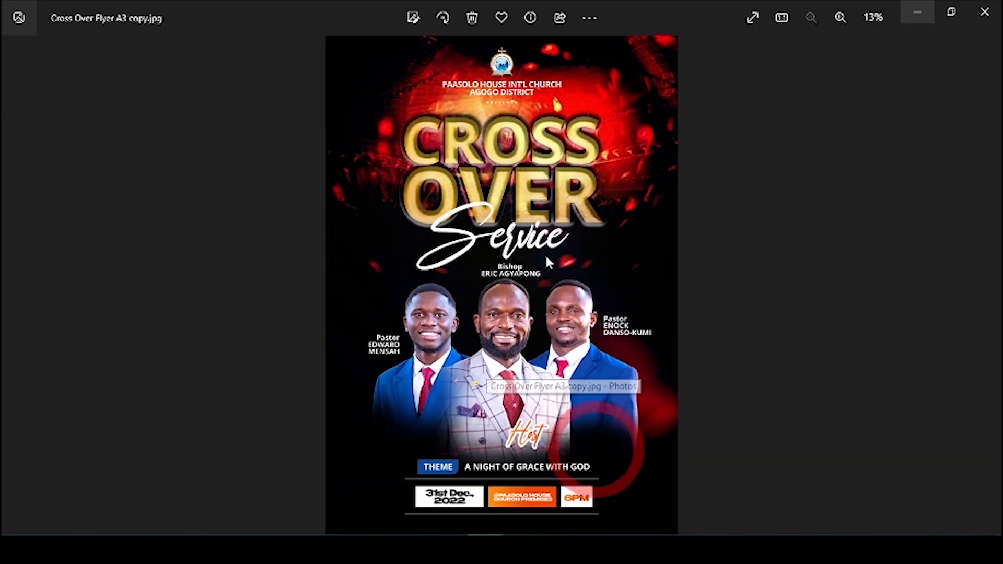
- Return to the Photoshop flyer document and set the CROSS OVER bevel's soften value to 4 px
left_click(914, 16)
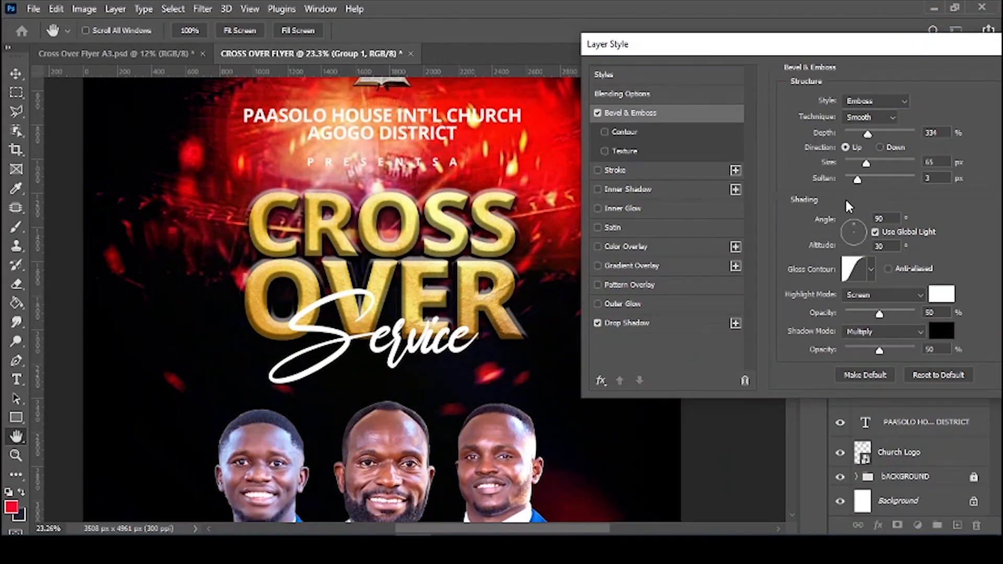
left_click(857, 179)
mouse_move(857, 179)
left_mouse_down()
mouse_move(876, 174)
mouse_move(862, 178)
left_mouse_up()
- Try bevel shading angles of 45° and 60°, then set the angle to 105°
left_click(895, 217)
double_click(895, 217)
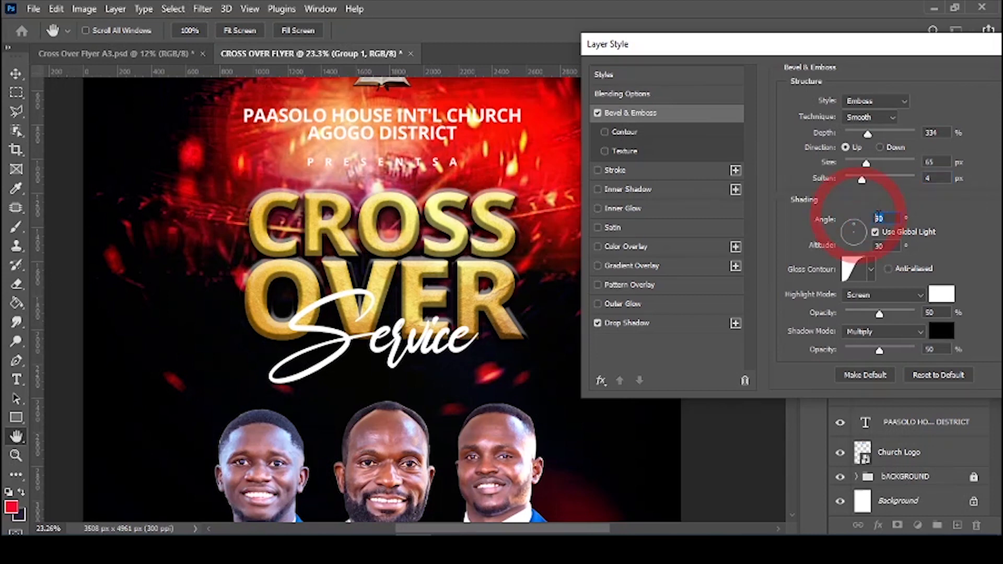
type("45")
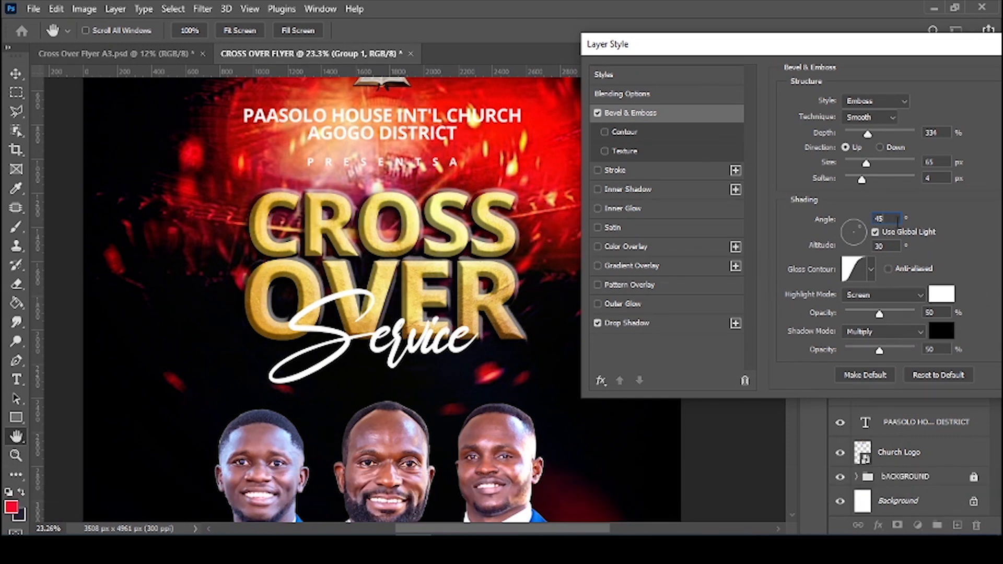
left_click(812, 222)
type("60")
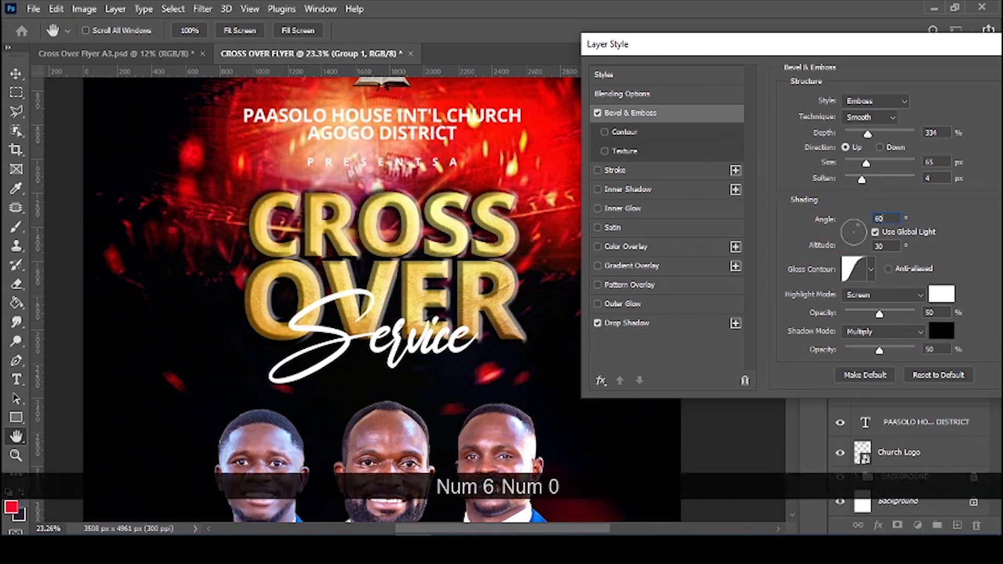
left_click_drag(896, 222, 819, 211)
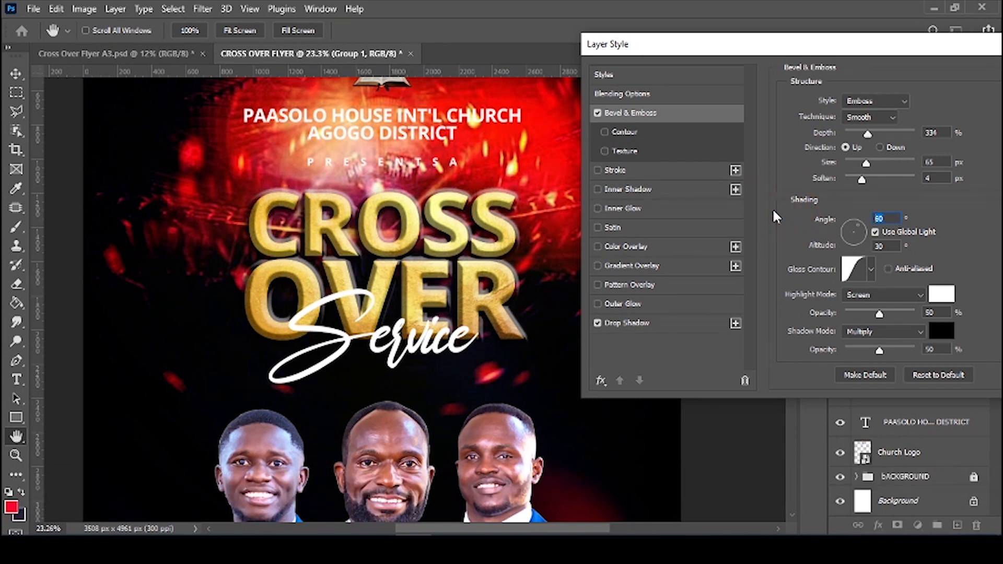
type("105")
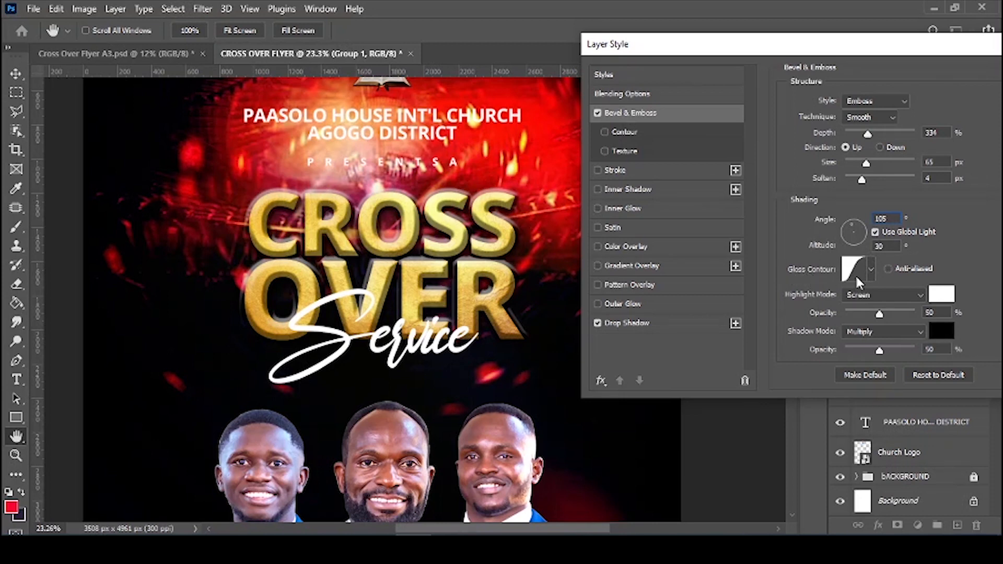
- Compare several gloss contour presets for the bevel and keep the smooth S-curve one
left_click(870, 268)
left_click(898, 327)
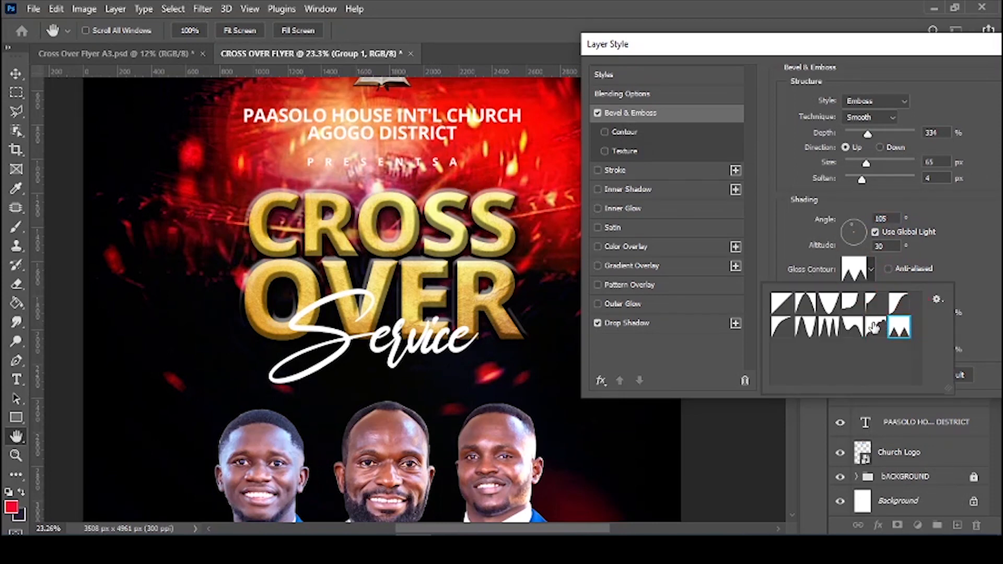
left_click(874, 327)
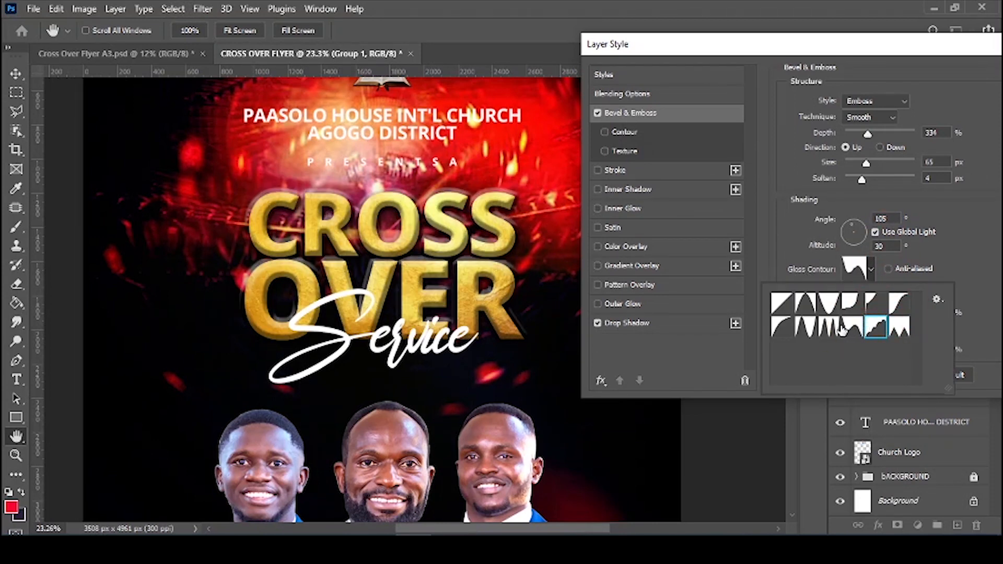
left_click(824, 326)
left_click(798, 325)
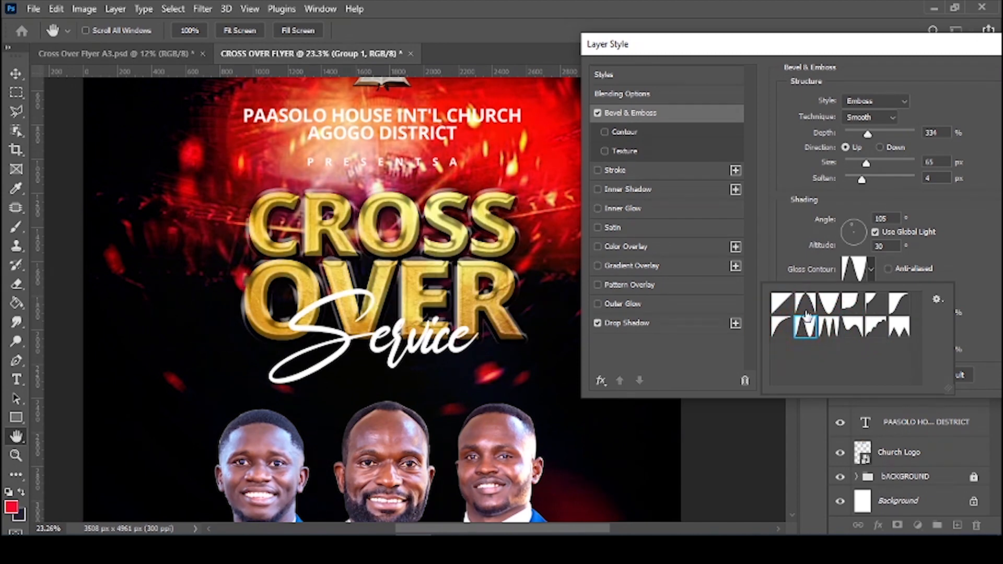
left_click(784, 327)
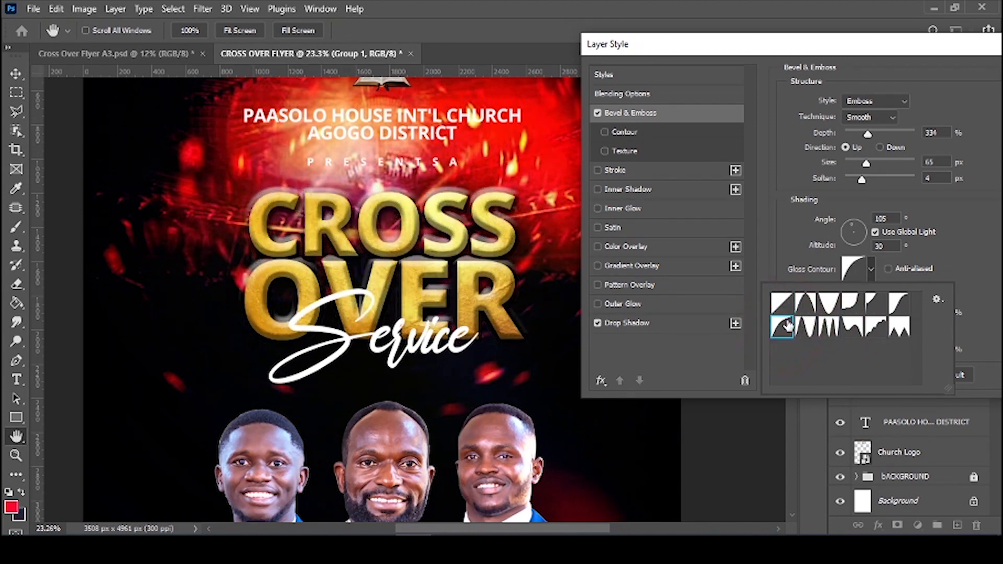
left_click(899, 304)
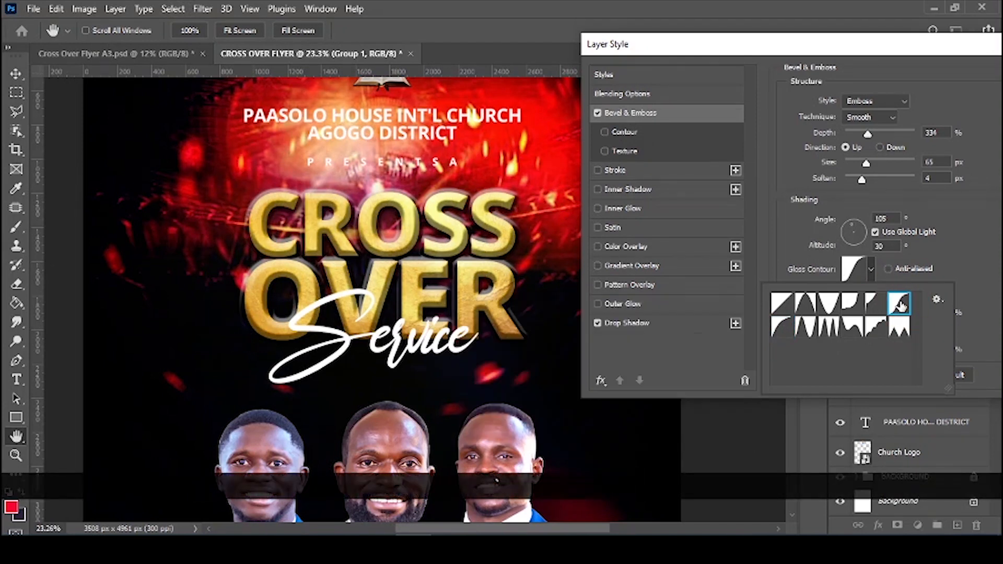
left_click(898, 302)
left_click(971, 146)
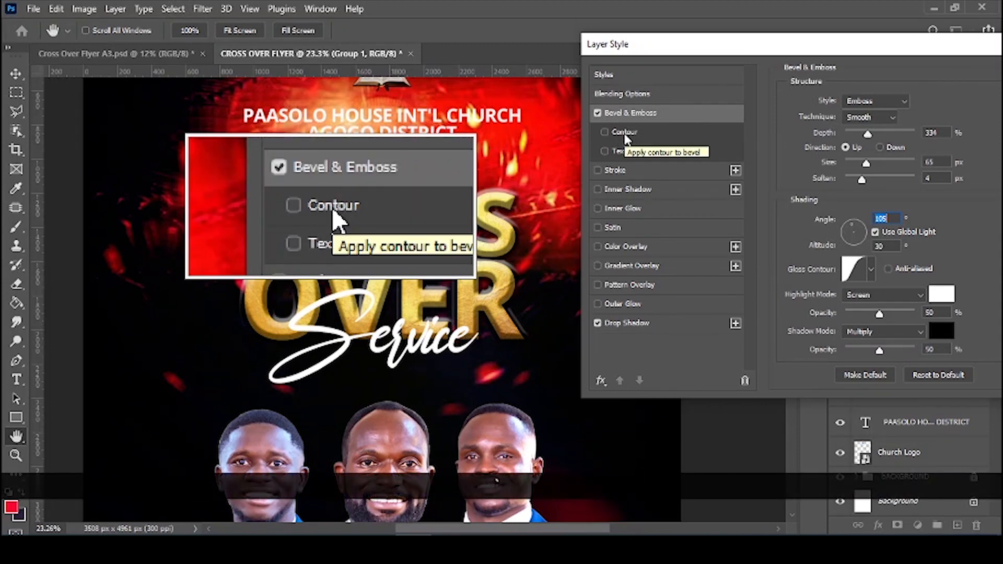
- Enable the bevel's Contour option, try several curve presets, and pick the zigzag sawtooth contour
left_click(616, 135)
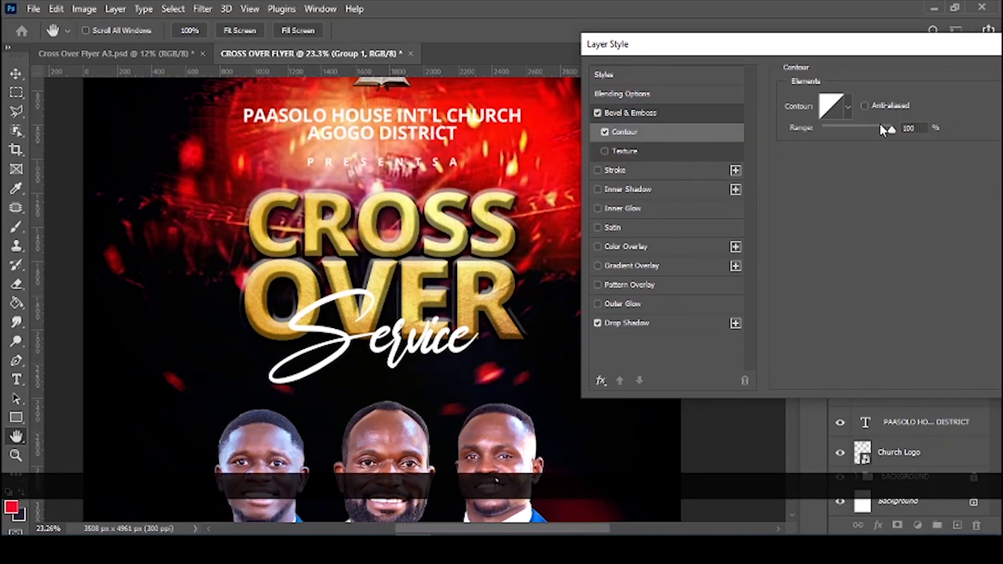
left_click(846, 100)
left_click(804, 141)
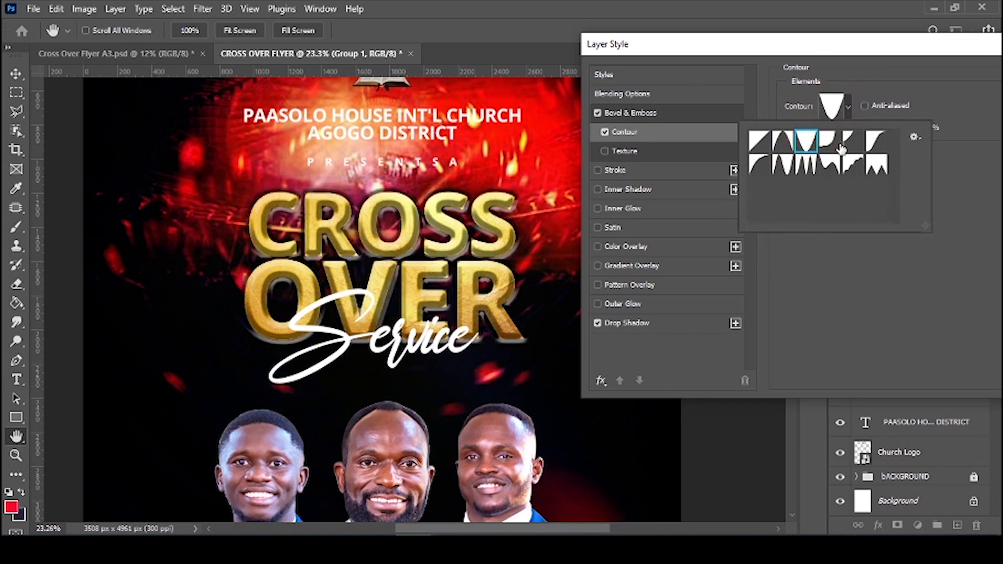
left_click(829, 142)
left_click(873, 144)
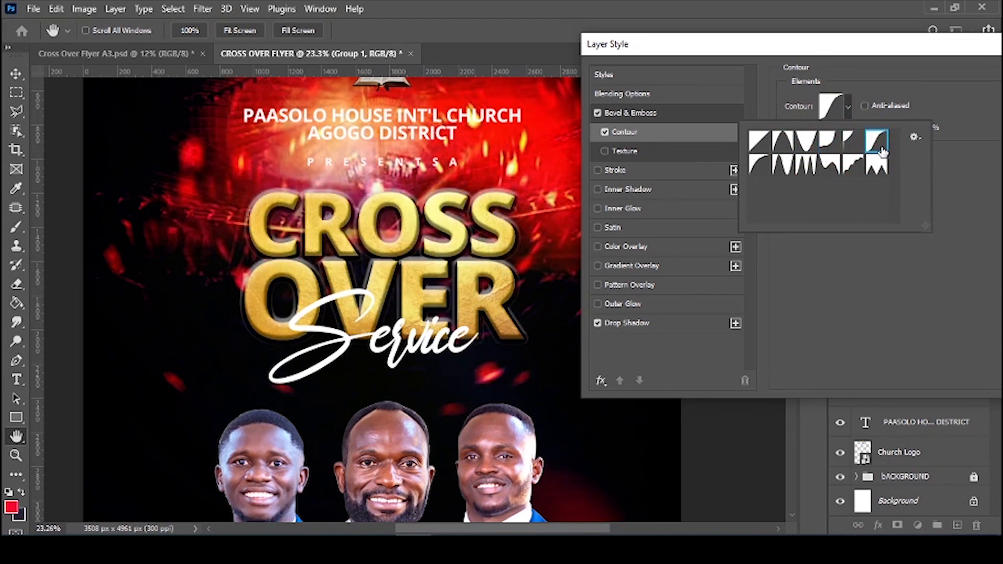
left_click(876, 165)
left_click(849, 168)
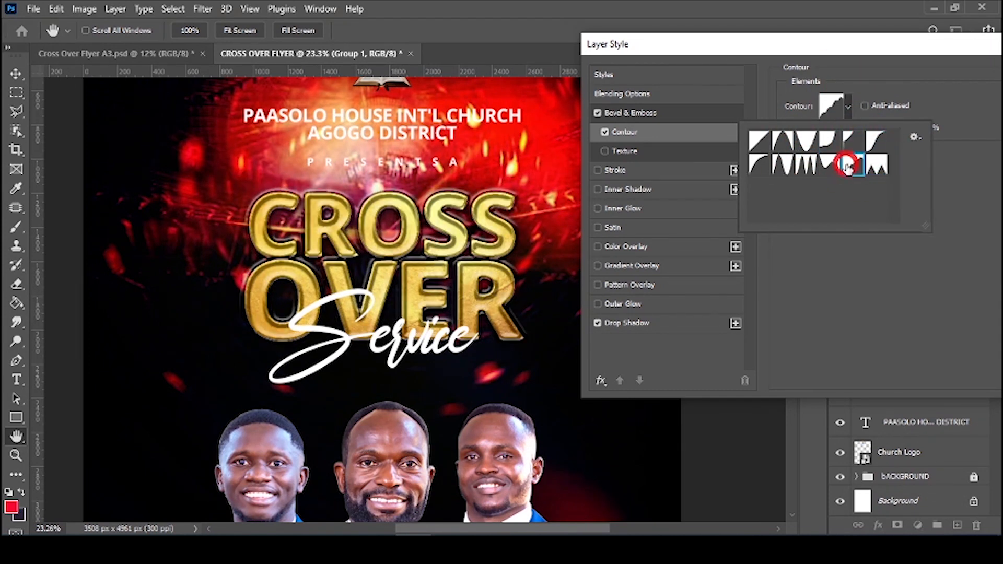
left_click(877, 175)
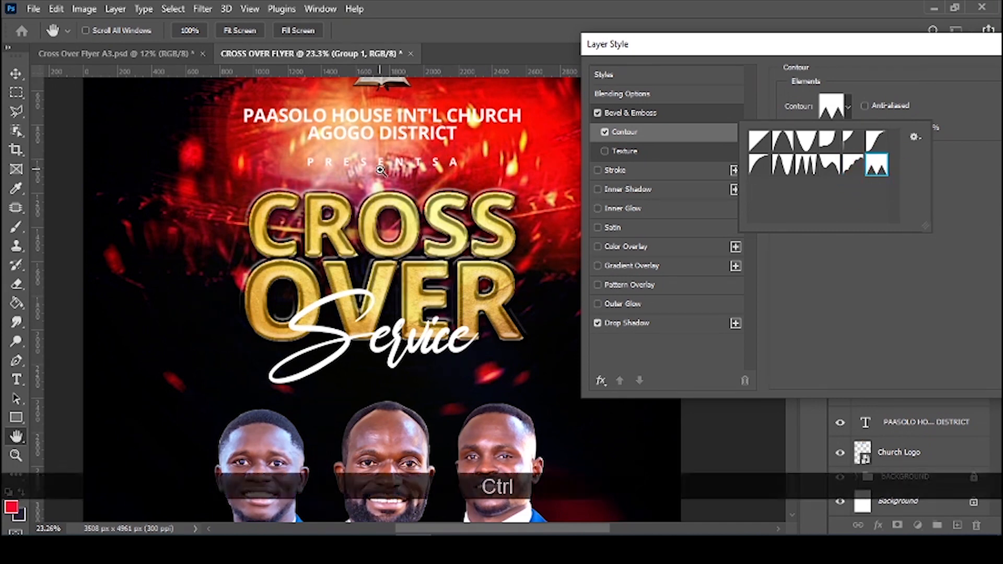
- Compare the remaining bevel contour presets on the title, settle on the zigzag sawtooth one, and apply the layer style
key("ctrl+0")
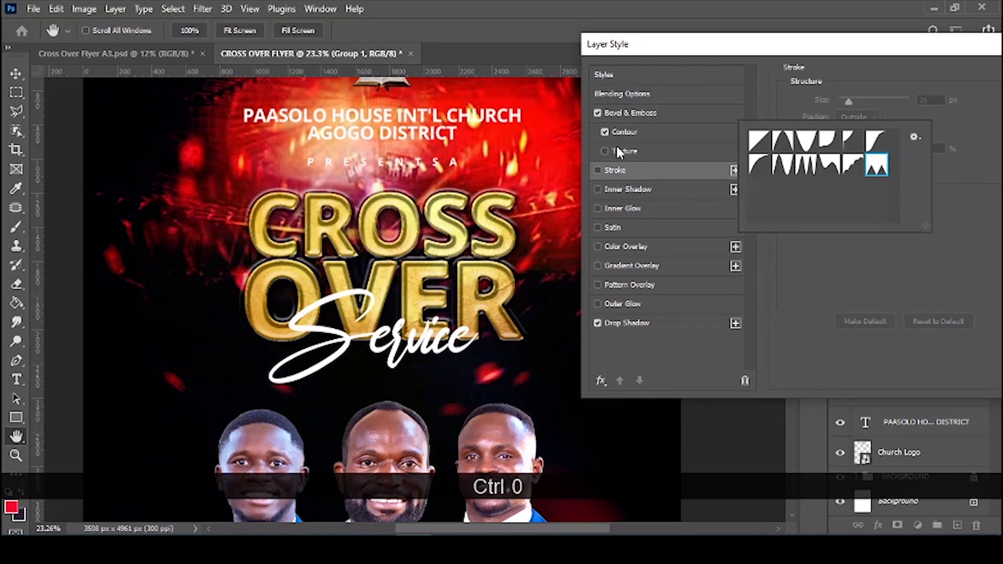
left_click(853, 172)
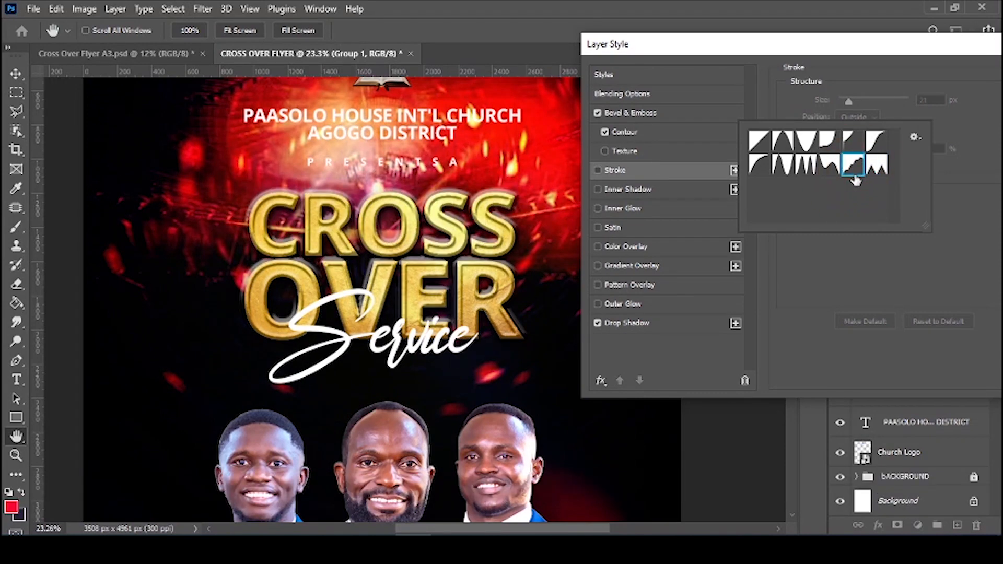
left_click(829, 164)
left_click(806, 165)
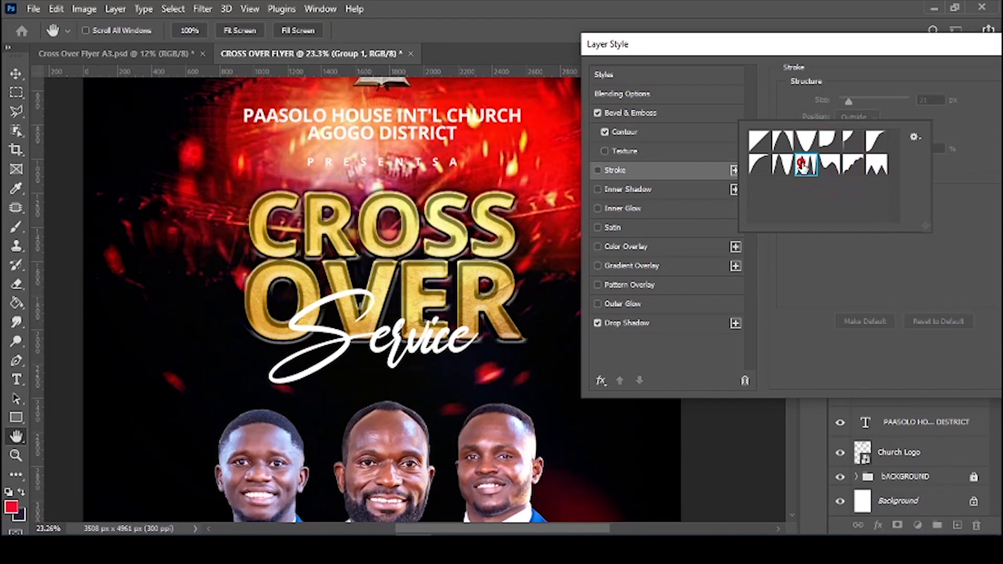
left_click(775, 151)
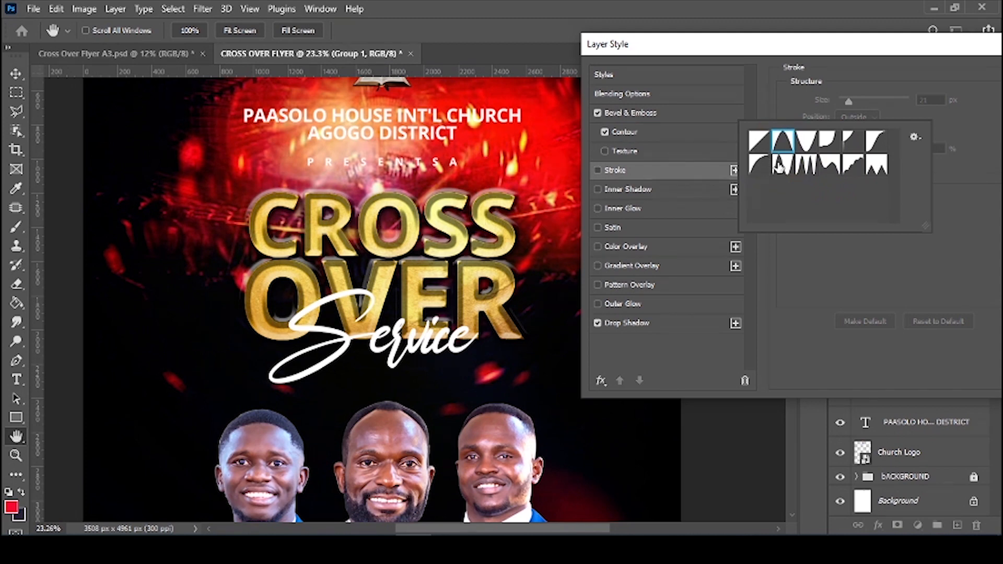
left_click(781, 166)
left_click(753, 164)
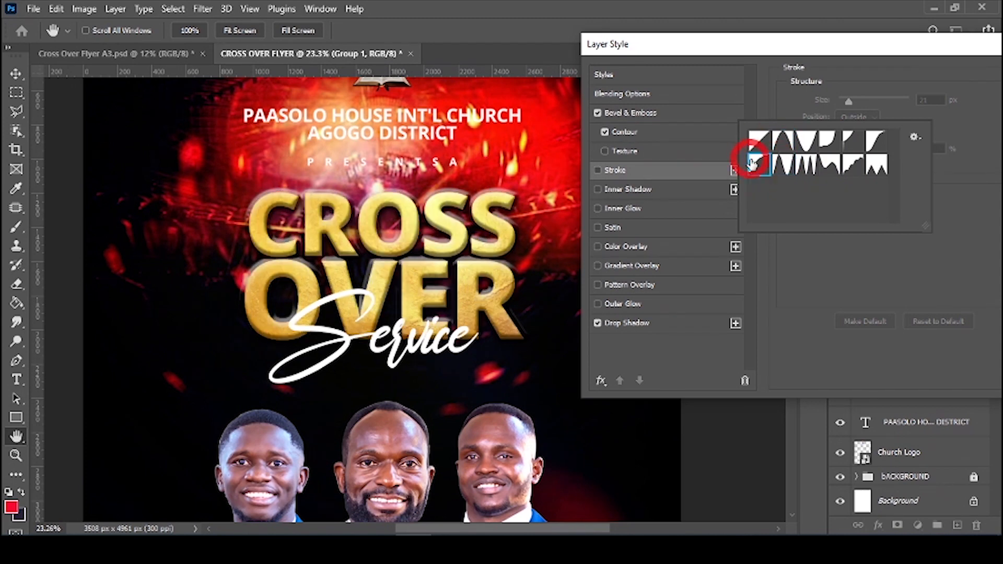
left_click(758, 140)
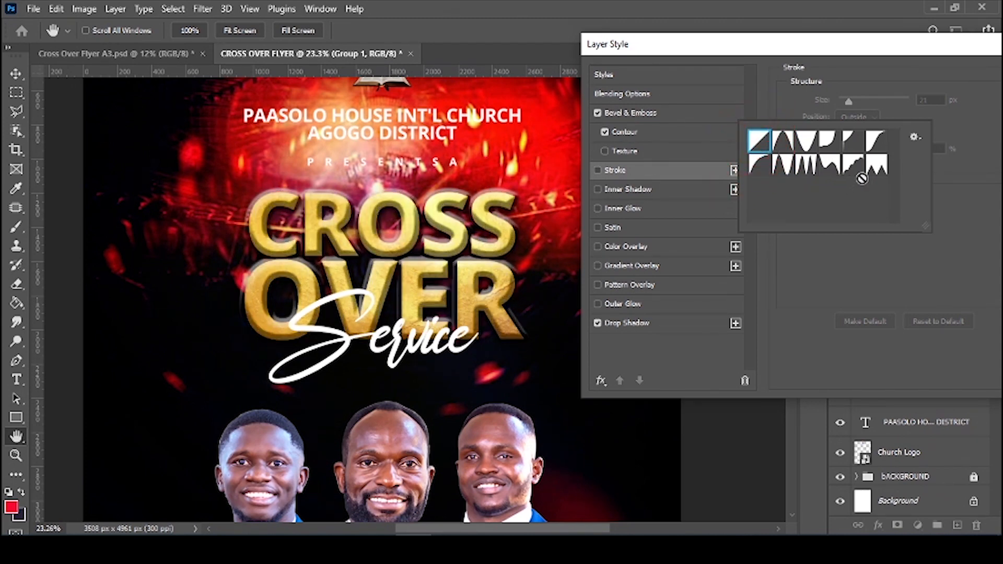
left_click(853, 165)
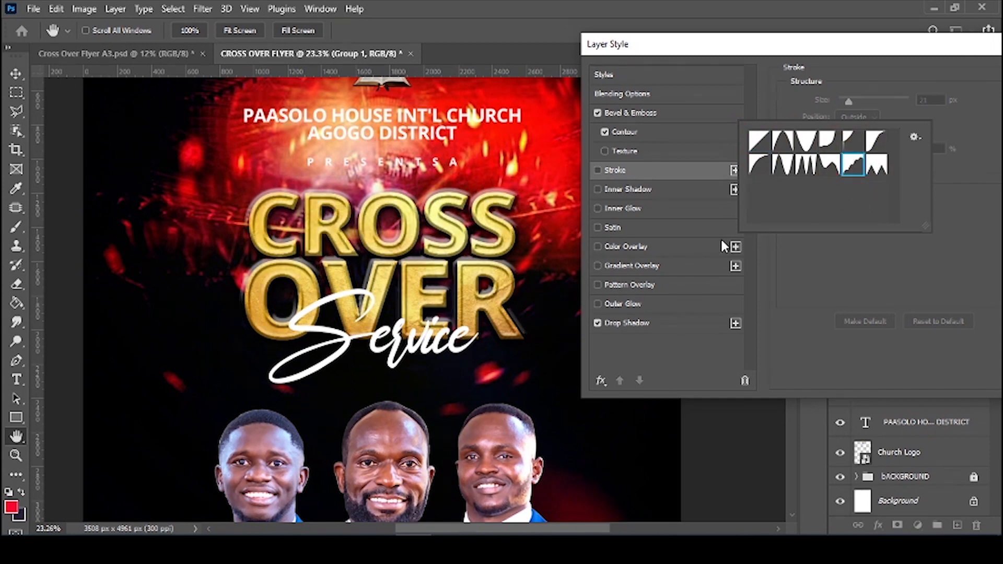
left_click(870, 146)
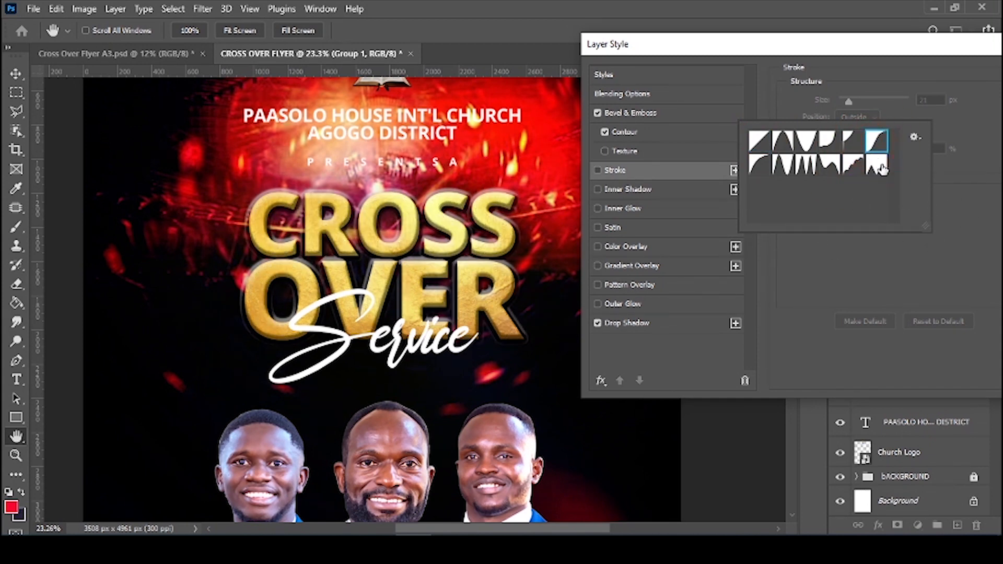
left_click(878, 166)
left_click(853, 165)
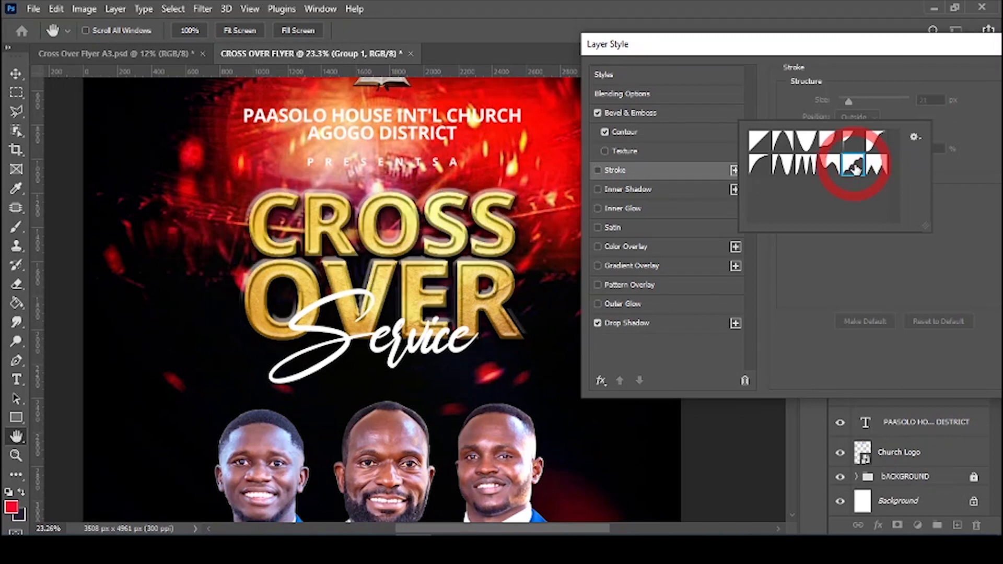
left_click(874, 166)
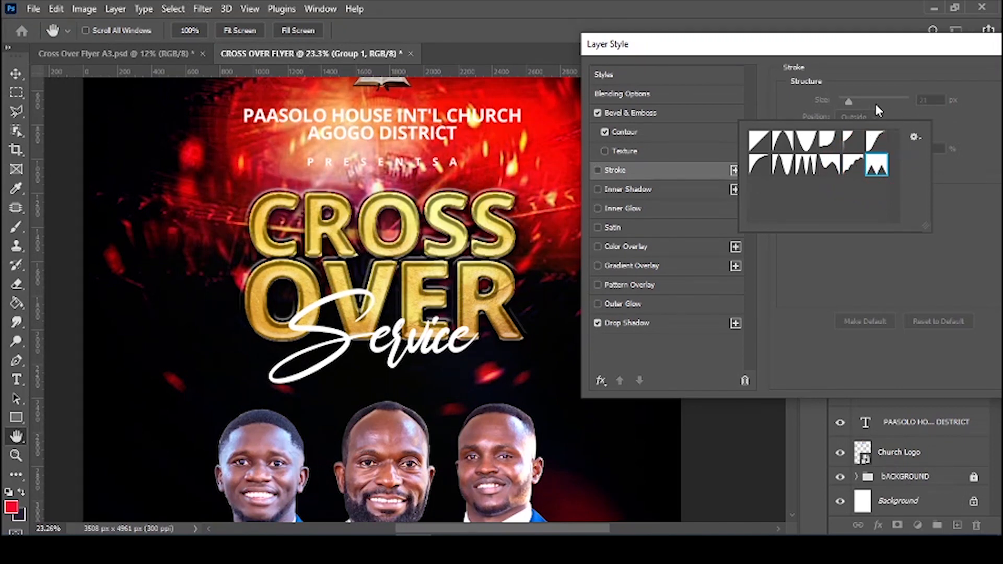
left_click_drag(846, 57, 745, 27)
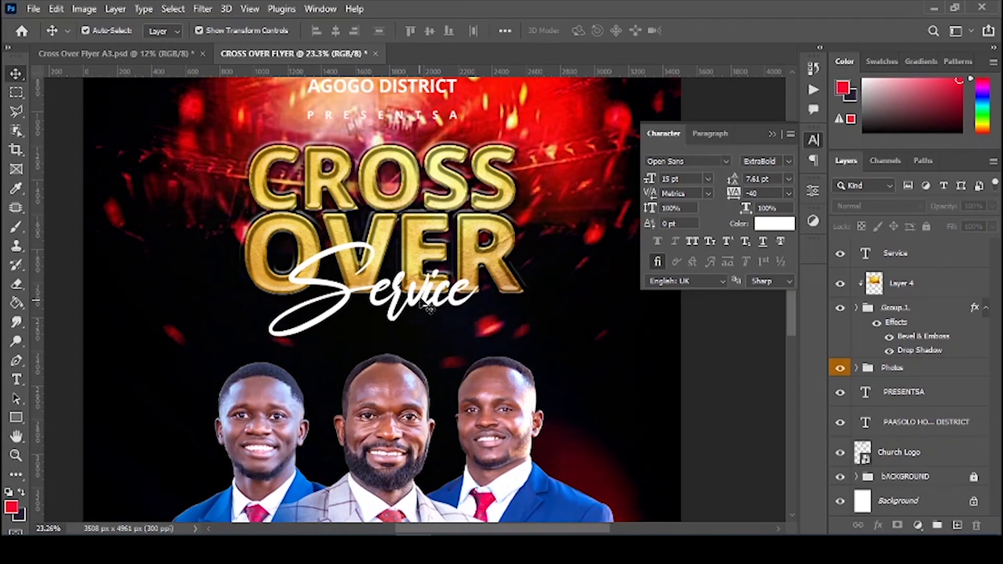
- Move the script Service text slightly lower over the bottom of the word OVER
mouse_move(427, 308)
left_mouse_down()
mouse_move(423, 316)
mouse_move(419, 306)
left_mouse_up()
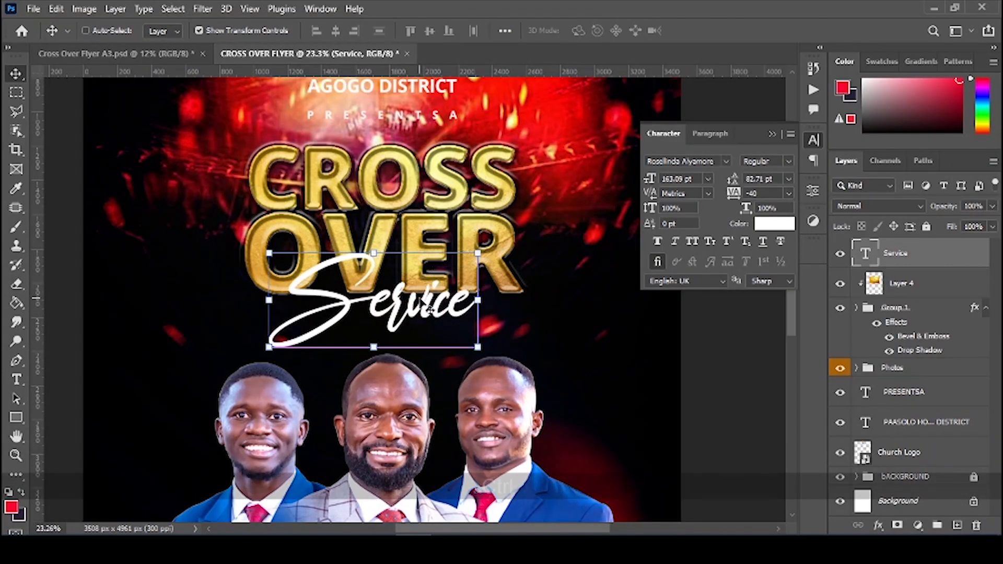
key("ctrl+0")
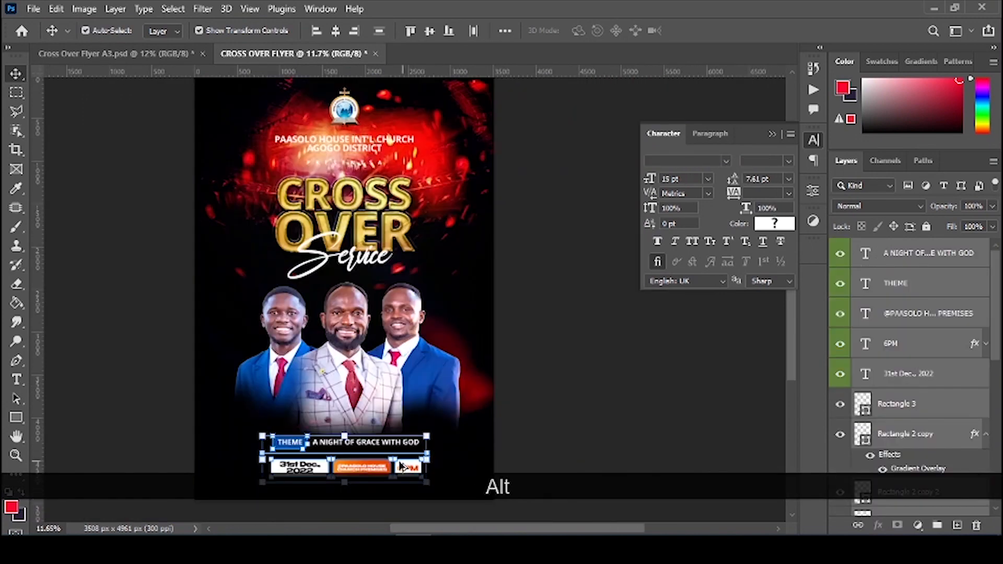
- Examine the theme, date, venue and time block at the flyer's bottom, deselect its layers, and review the whole flyer
scroll(337, 467, "up", 3)
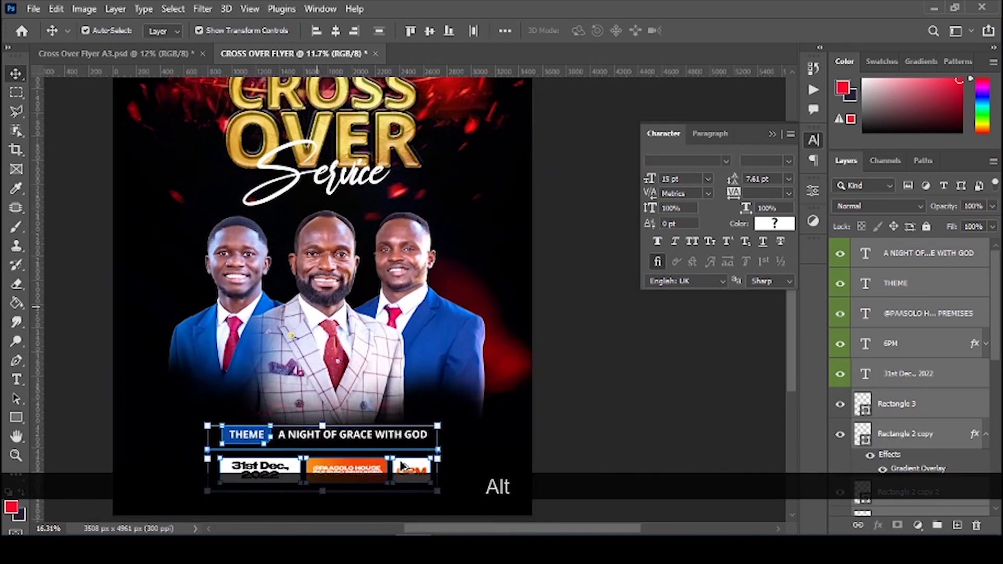
left_click_drag(438, 360, 475, 309)
scroll(333, 354, "up", 4)
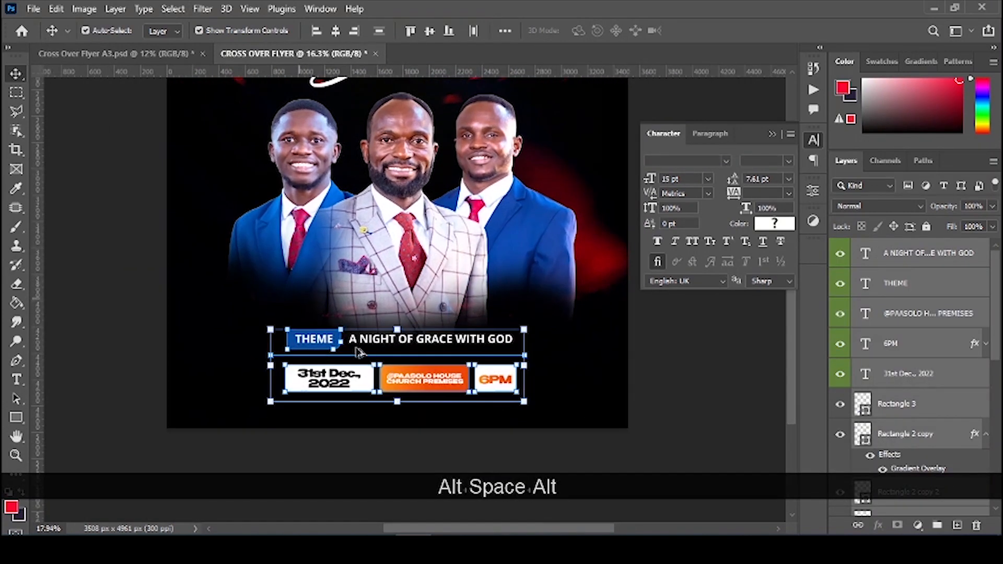
scroll(540, 358, "down", 2)
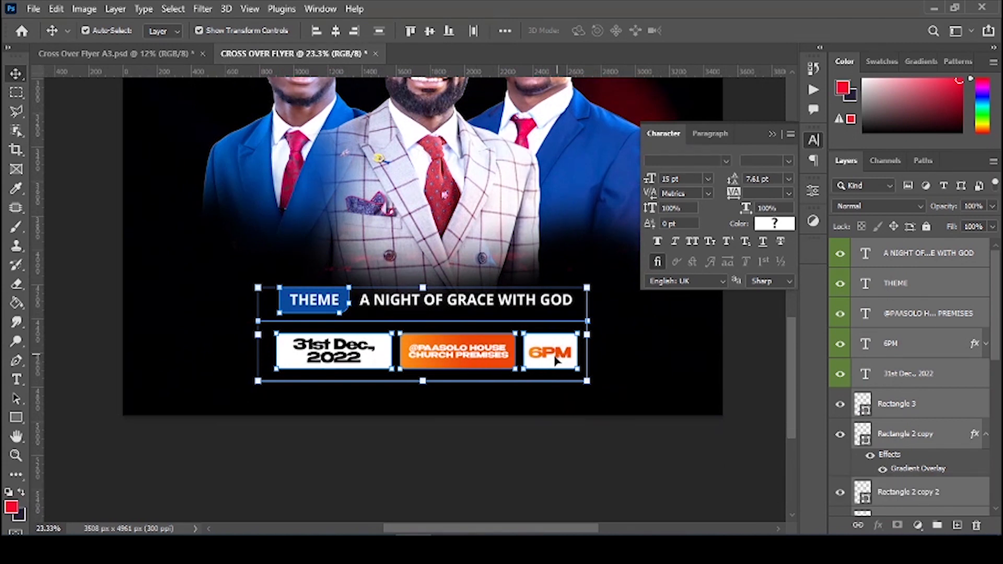
left_click(525, 454)
scroll(514, 372, "up", 2)
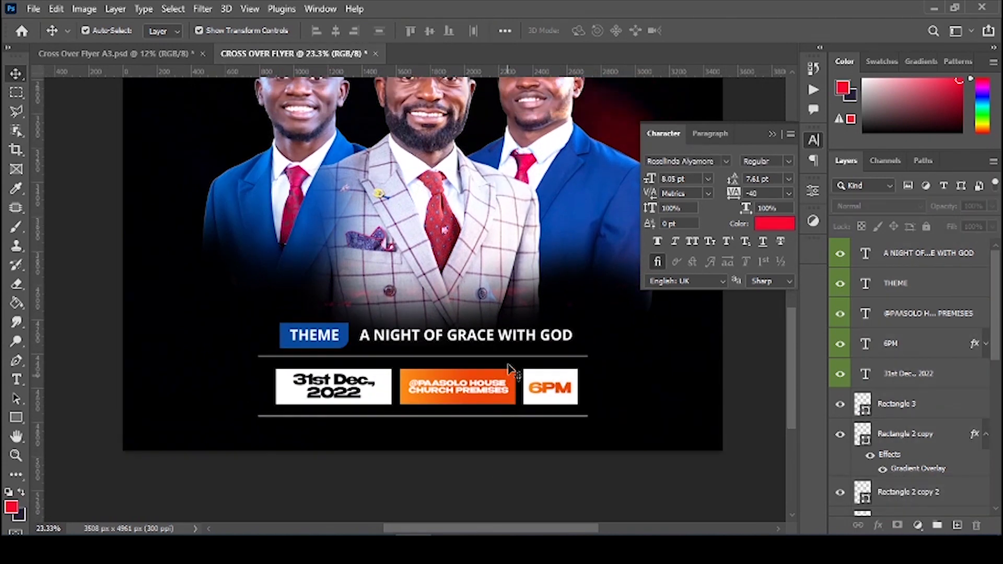
scroll(514, 369, "up", 5)
key("ctrl+0")
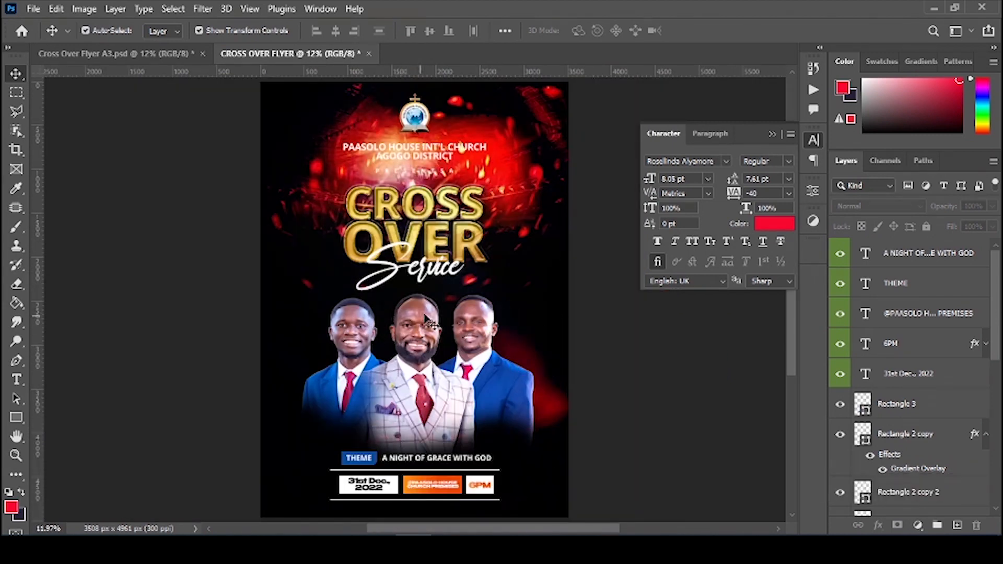
- Bring the three pastors' name labels from the Cross Over Flyer A3 document into the flyer beside their photos, above all other layers
left_click(432, 297)
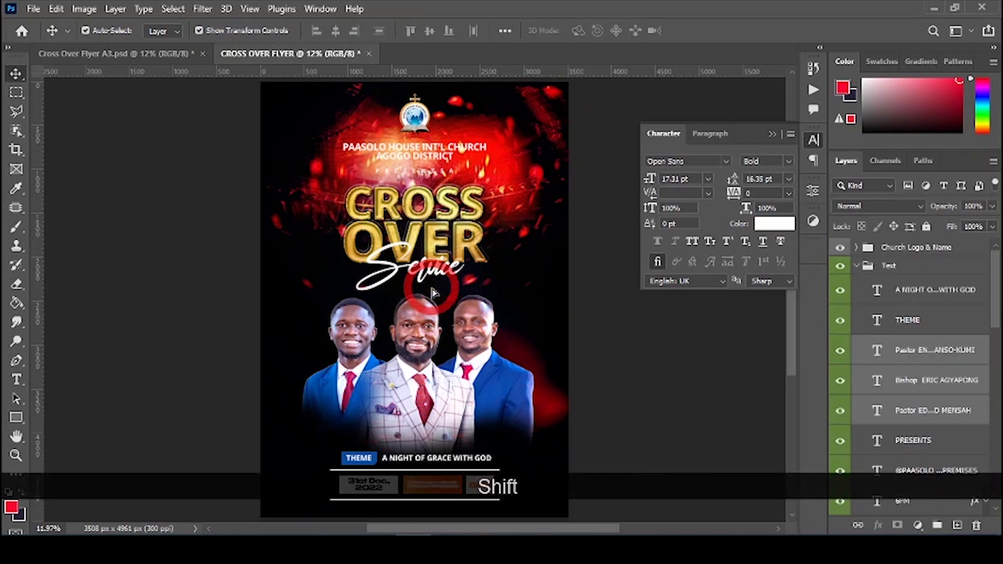
key("ctrl+shift+bracketright")
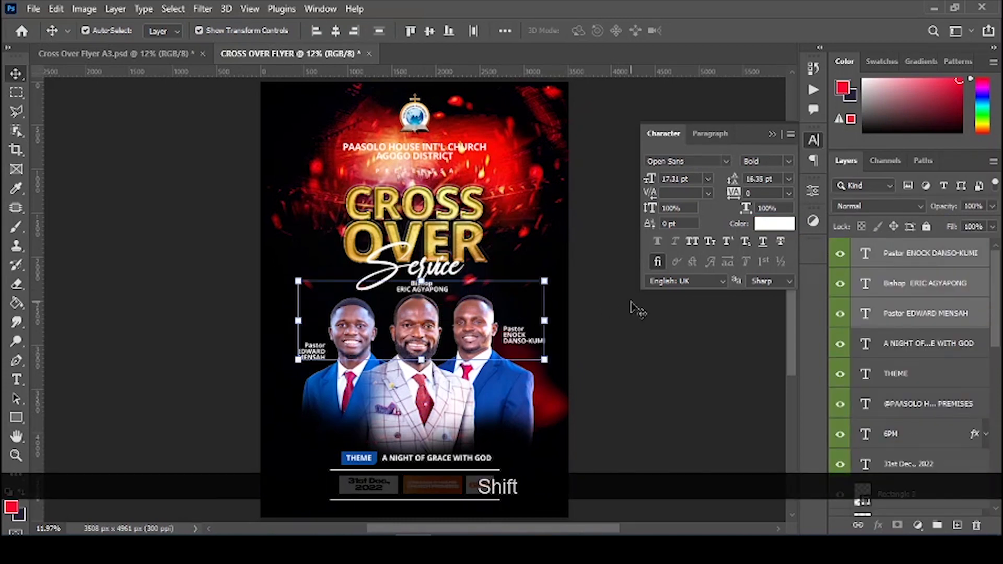
left_click(631, 304)
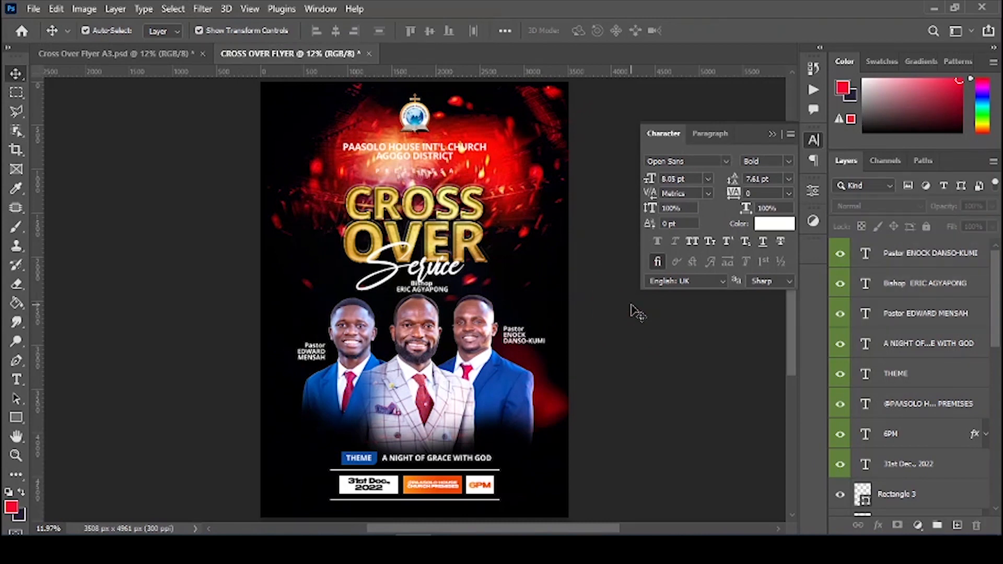
- Try showing the red gradient fill copy in the background group, hide it again, and deselect the background image
scroll(853, 496, "down", 5)
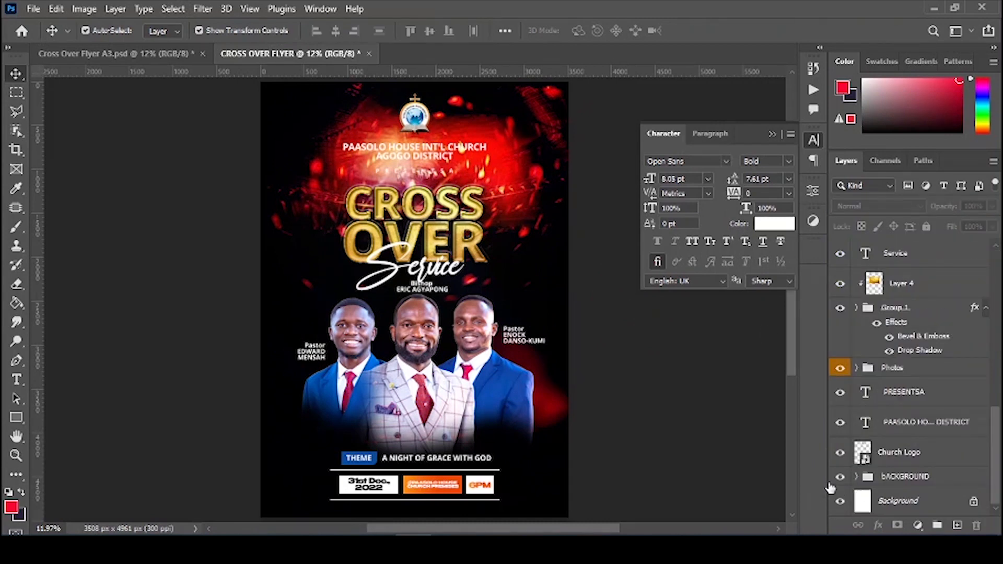
left_click(856, 476)
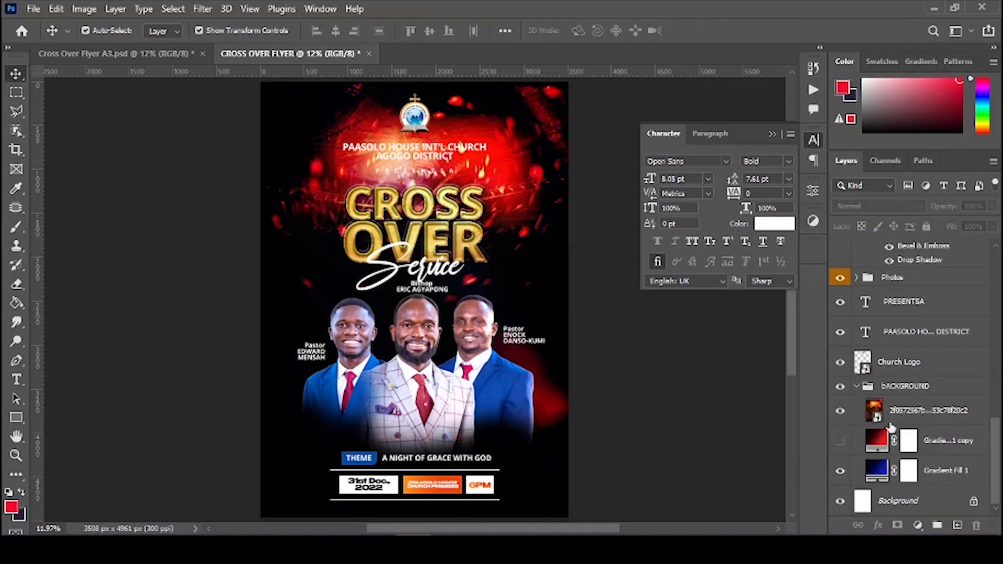
left_click(840, 440)
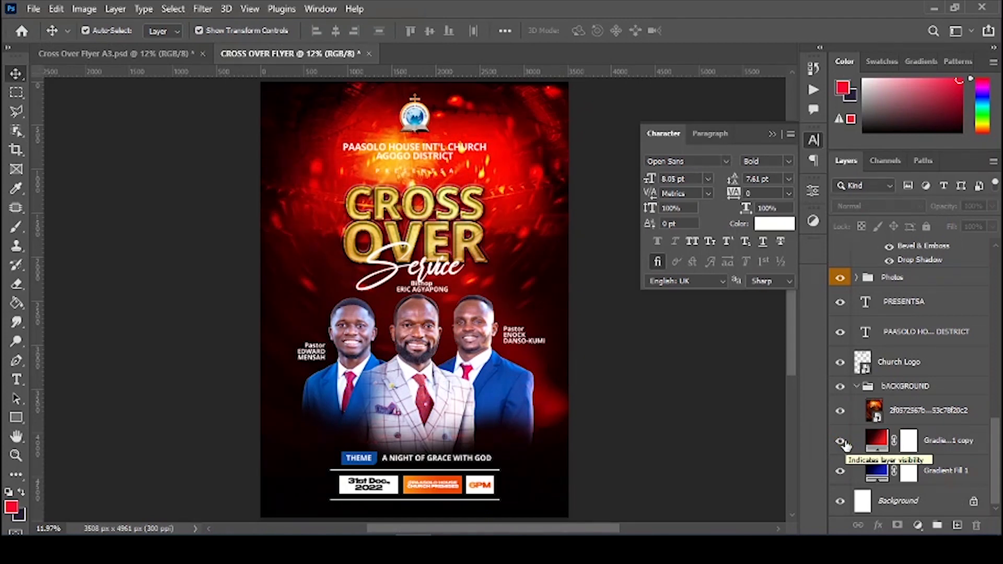
left_click(938, 417)
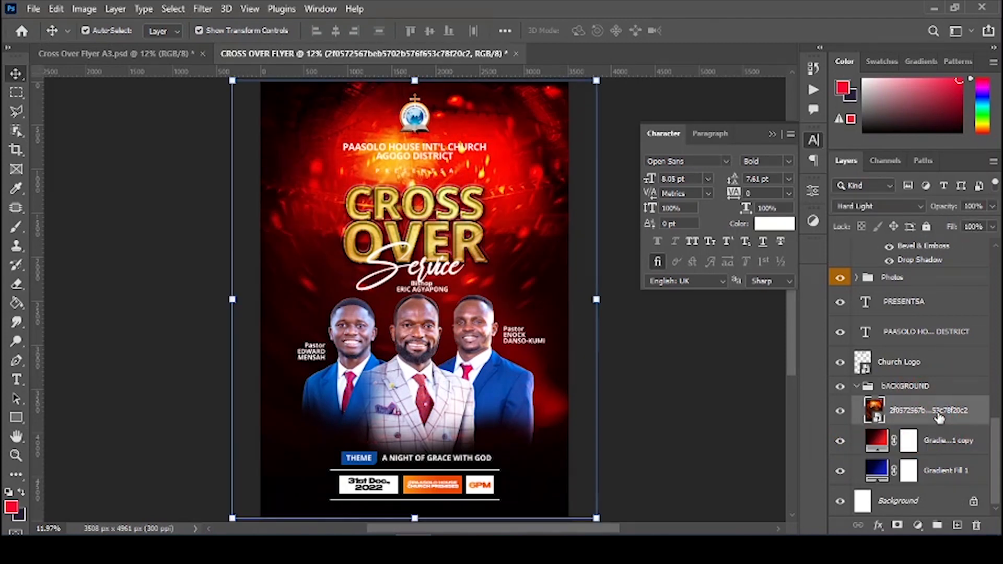
left_click(840, 440)
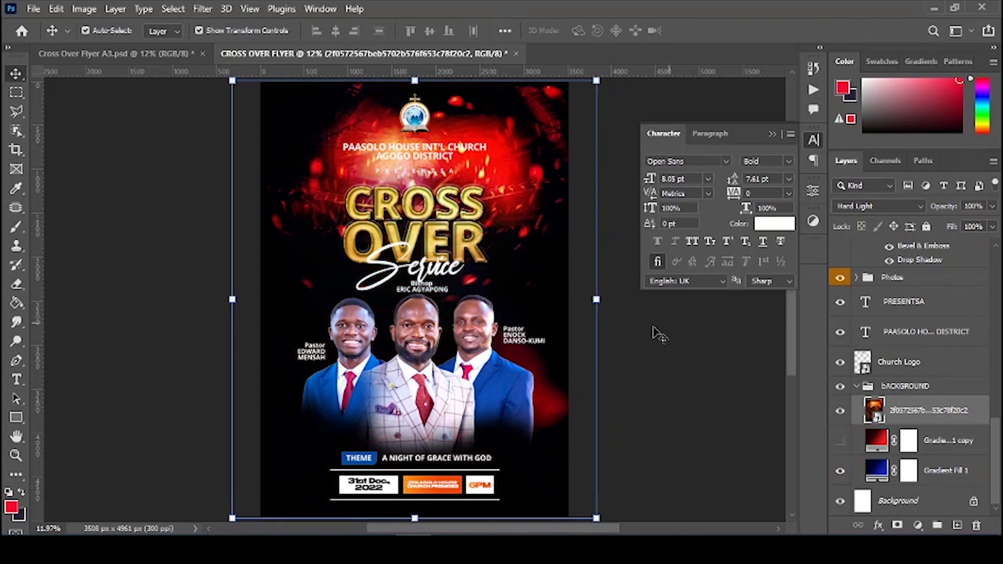
left_click(648, 411)
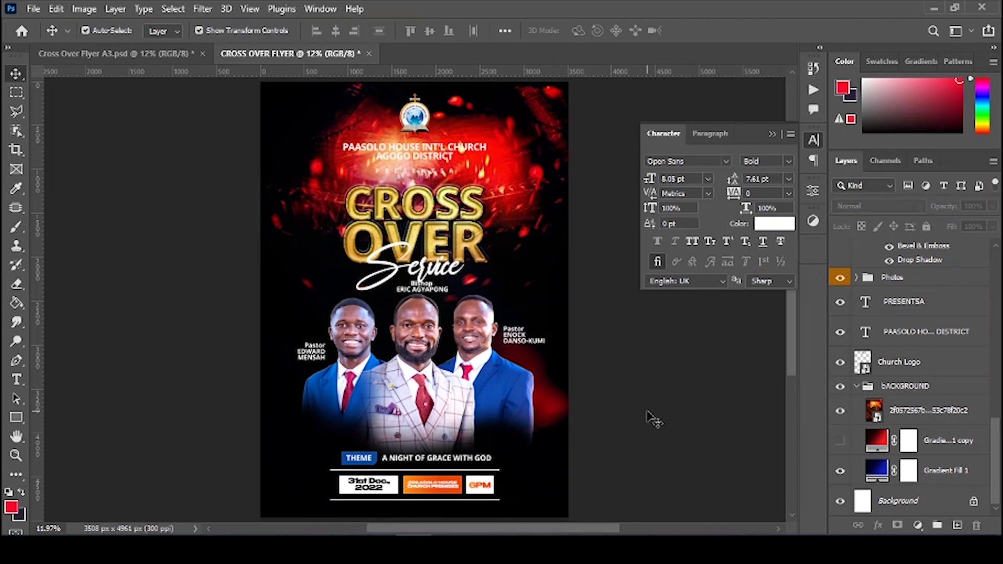